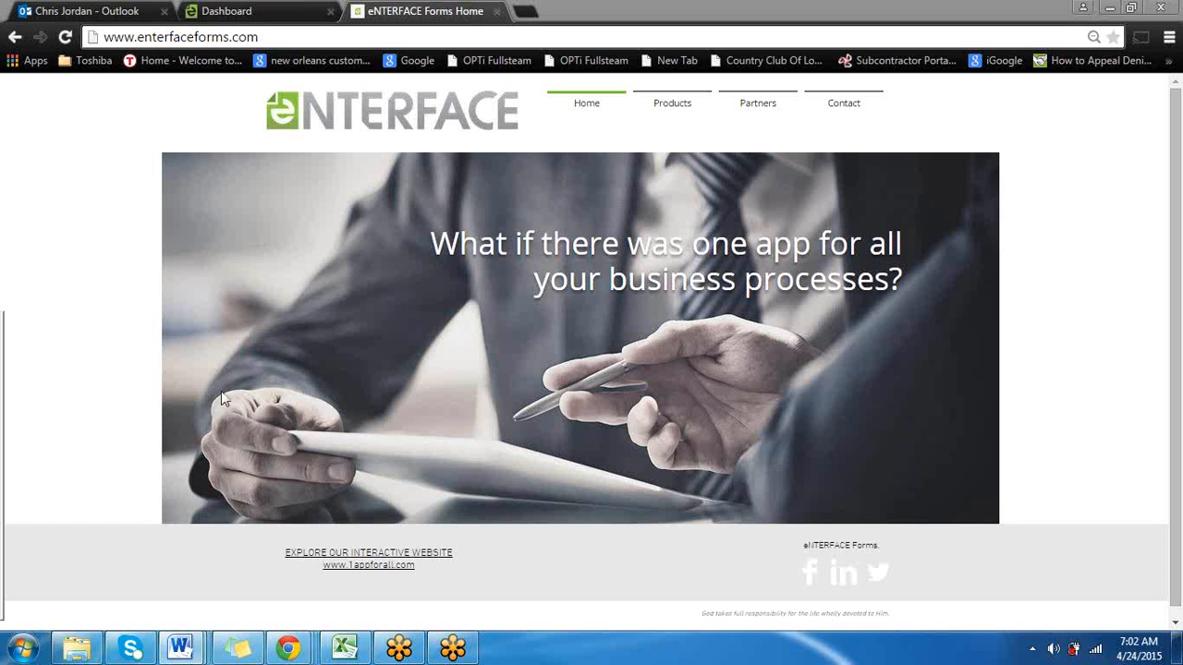
# Open the Products Explore page, look over its Learn and Train navigation options, and close both website pages
pyautogui.moveTo(675, 106)
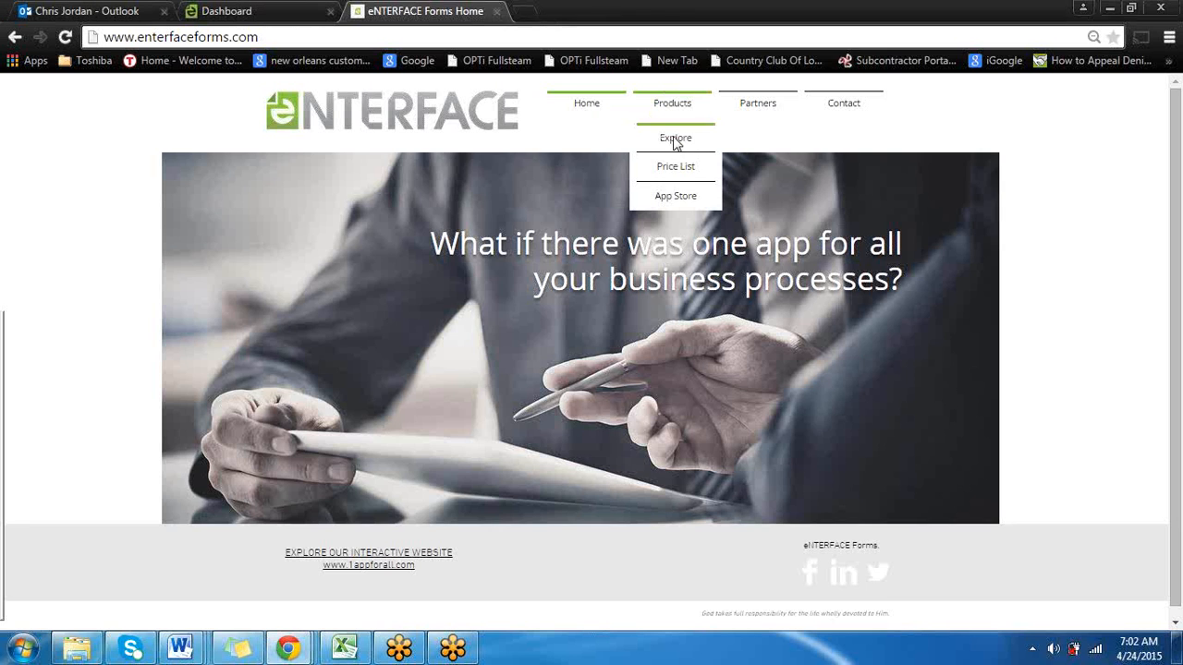
pyautogui.click(675, 141)
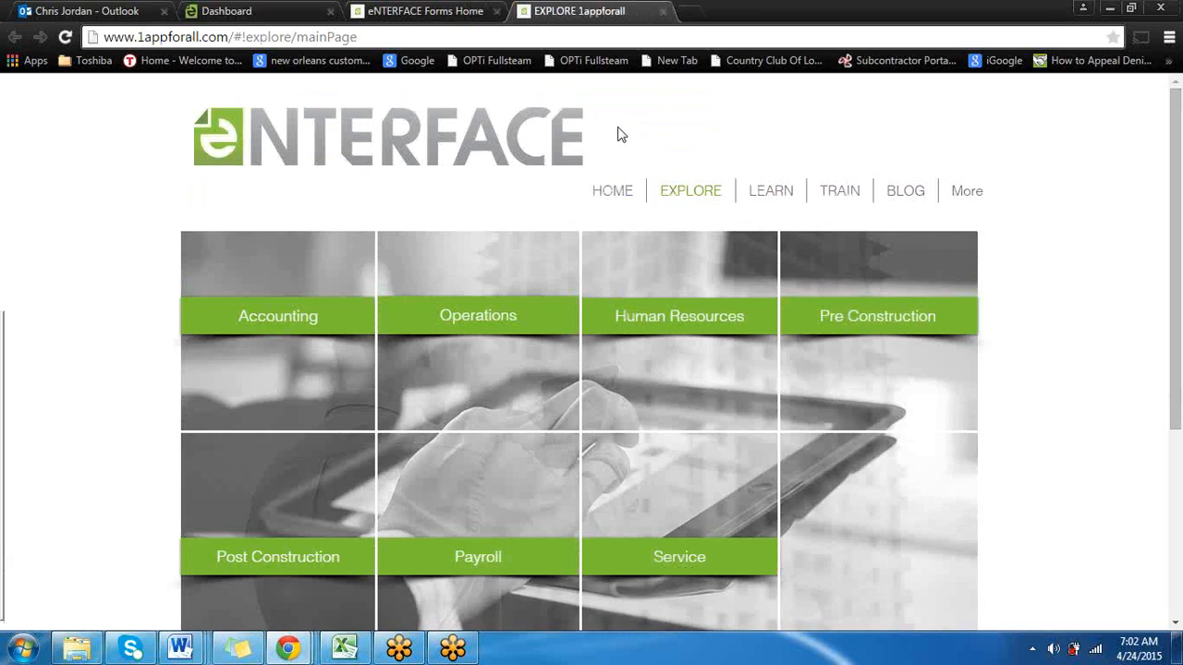
pyautogui.moveTo(753, 188)
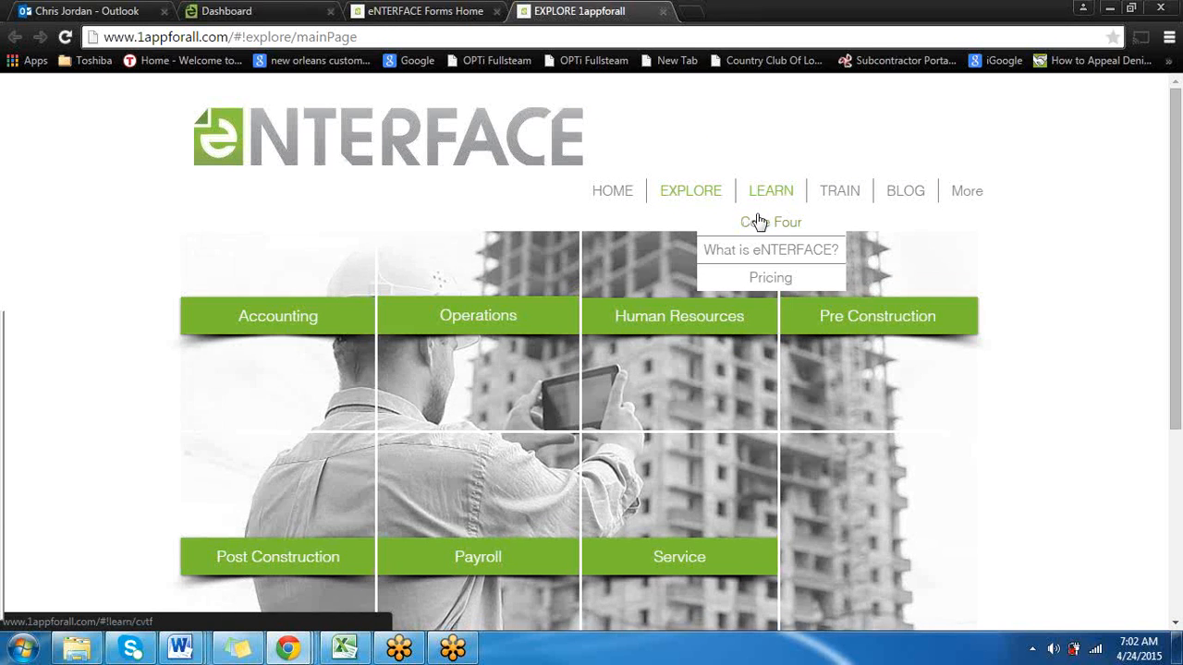
pyautogui.moveTo(837, 195)
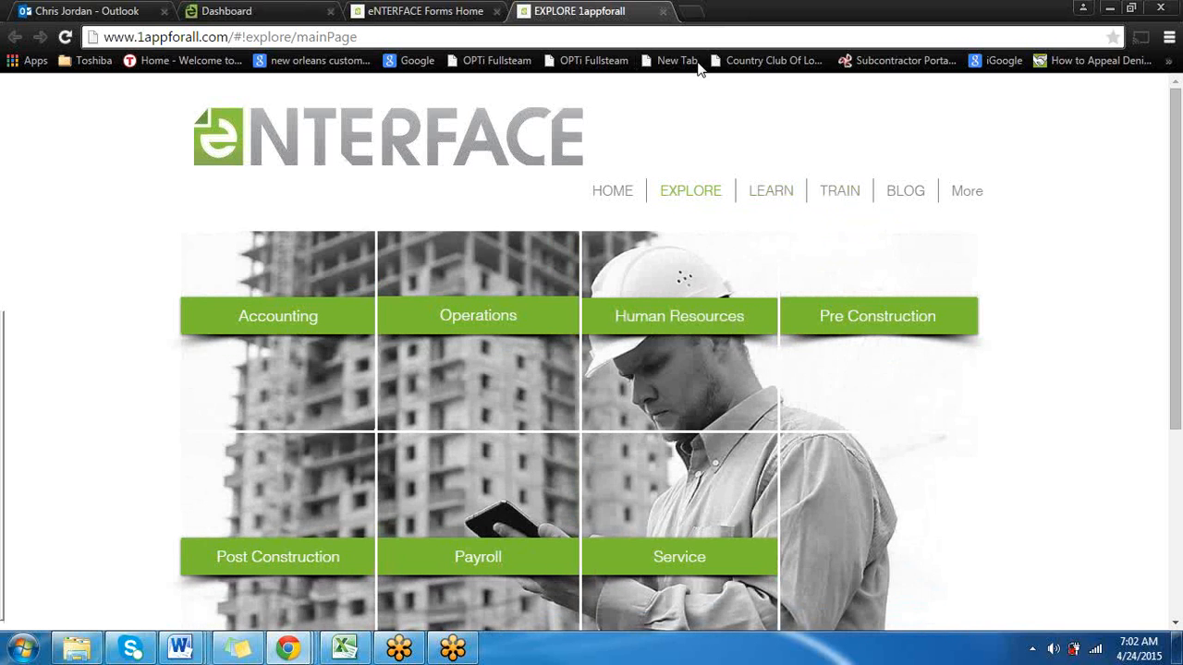
pyautogui.click(663, 11)
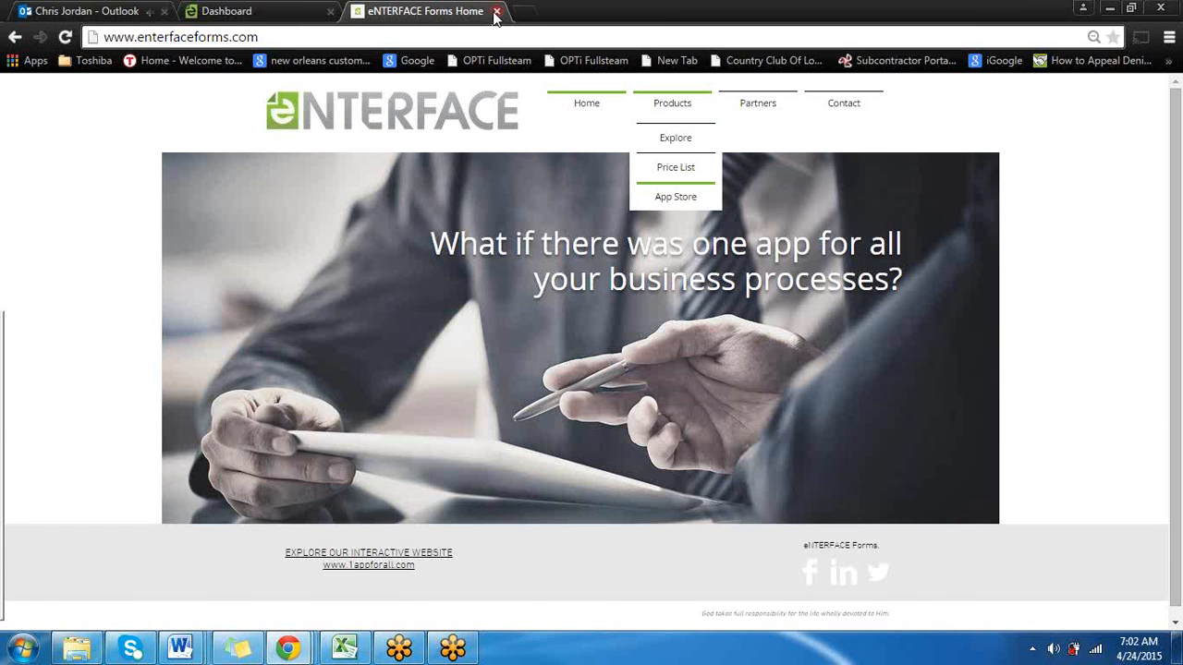
pyautogui.click(496, 11)
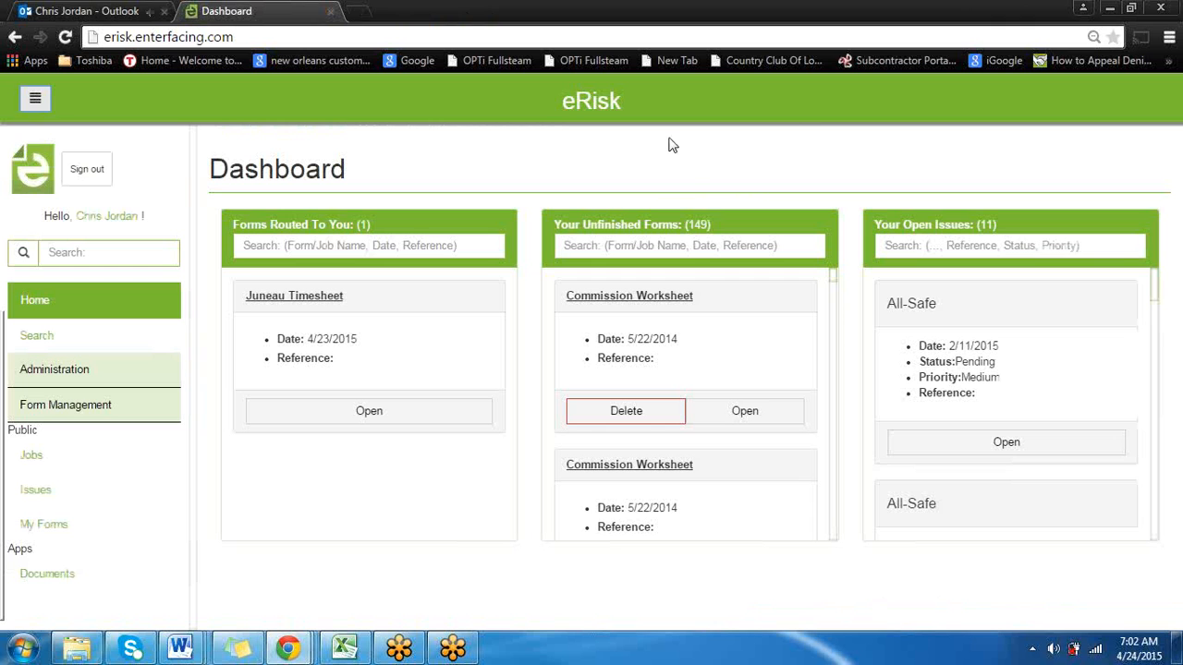
# Check the dashboard in a smaller browser window, hide and show its side menu, and maximize the window again
pyautogui.click(1082, 41)
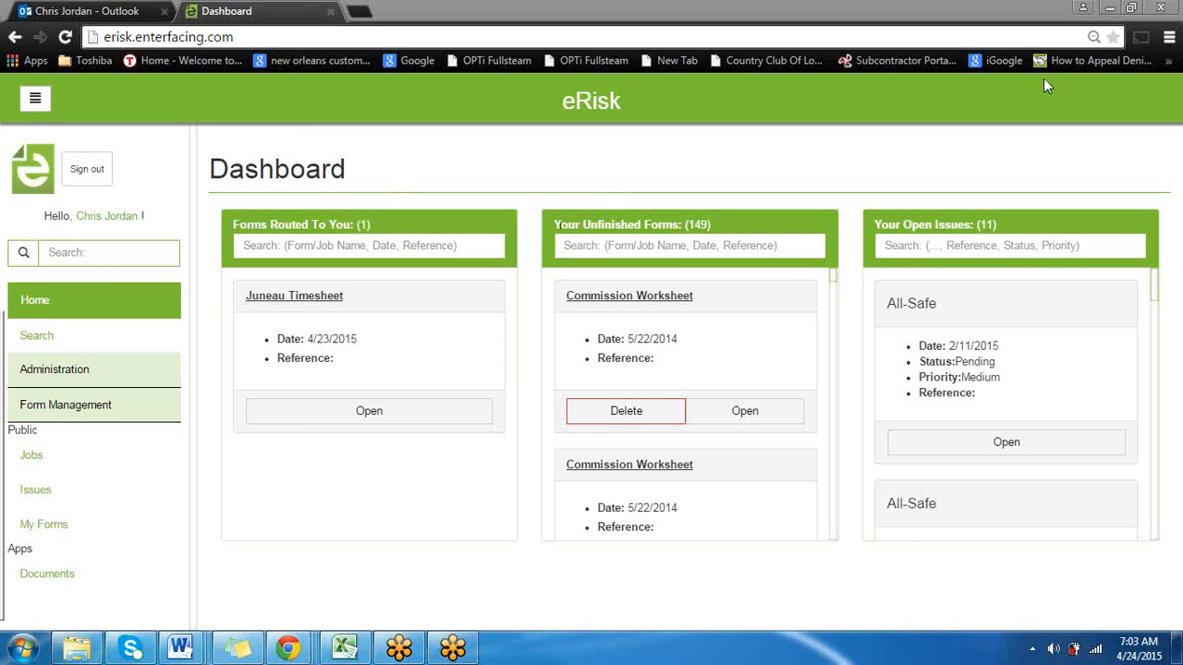
pyautogui.click(1129, 8)
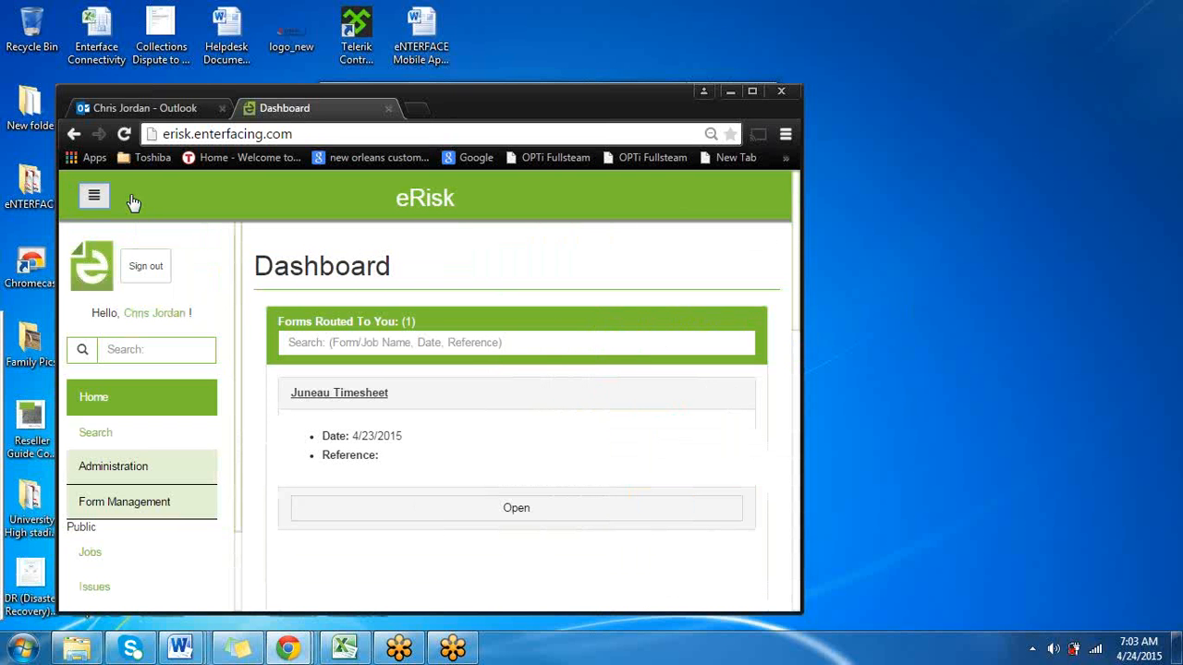
pyautogui.click(98, 202)
pyautogui.click(101, 198)
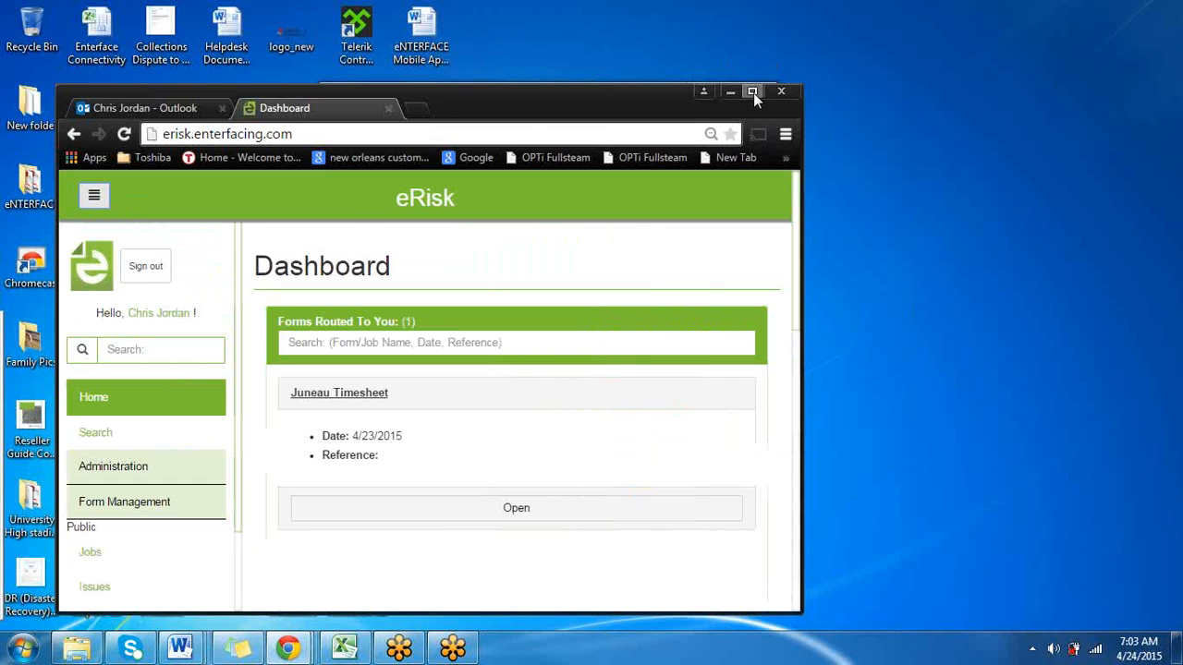
pyautogui.click(753, 93)
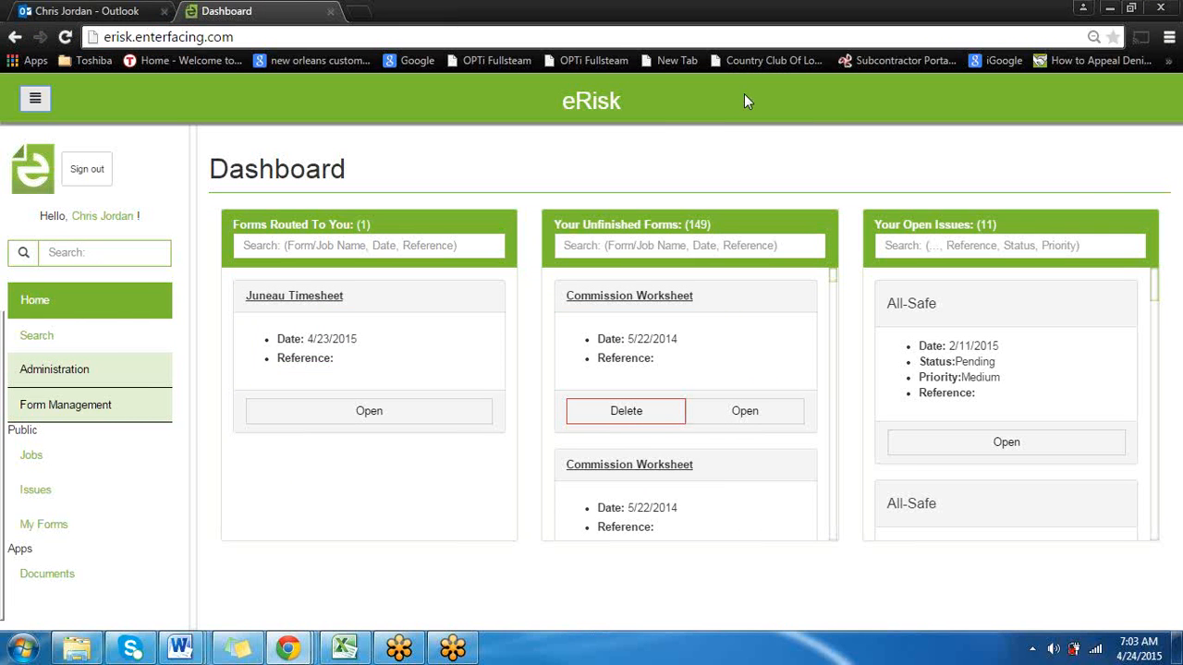
# Find Juneau Timesheet on the second page of My Forms and open it to fill out
pyautogui.click(76, 524)
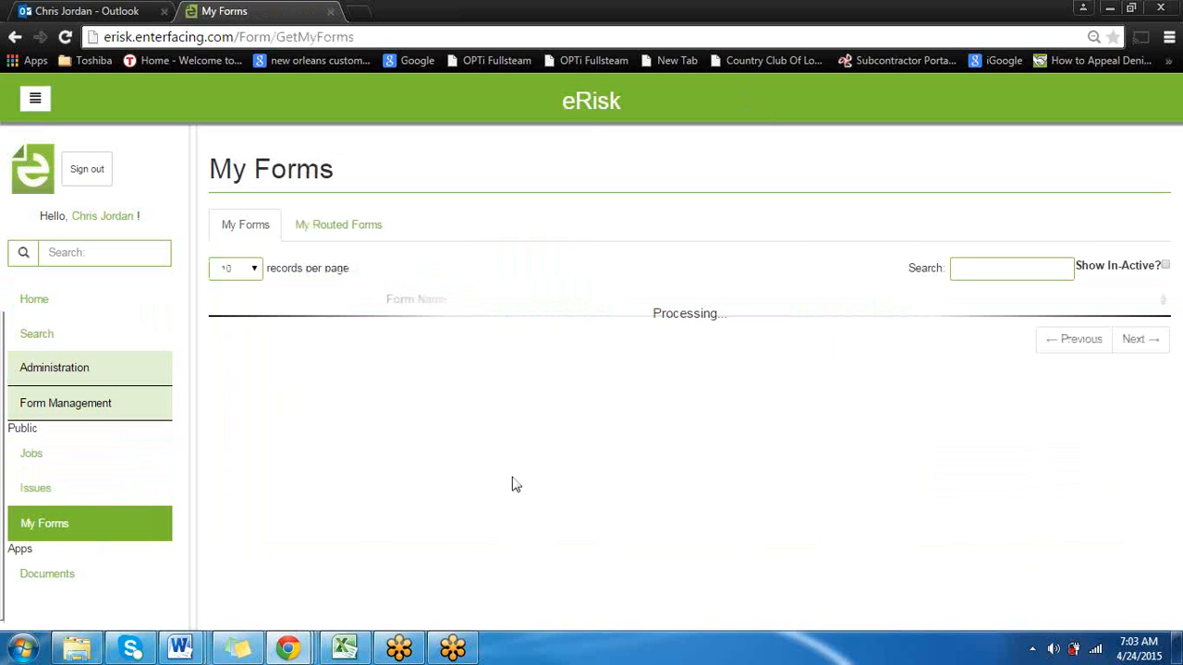
pyautogui.scroll(-5, 388, 462)
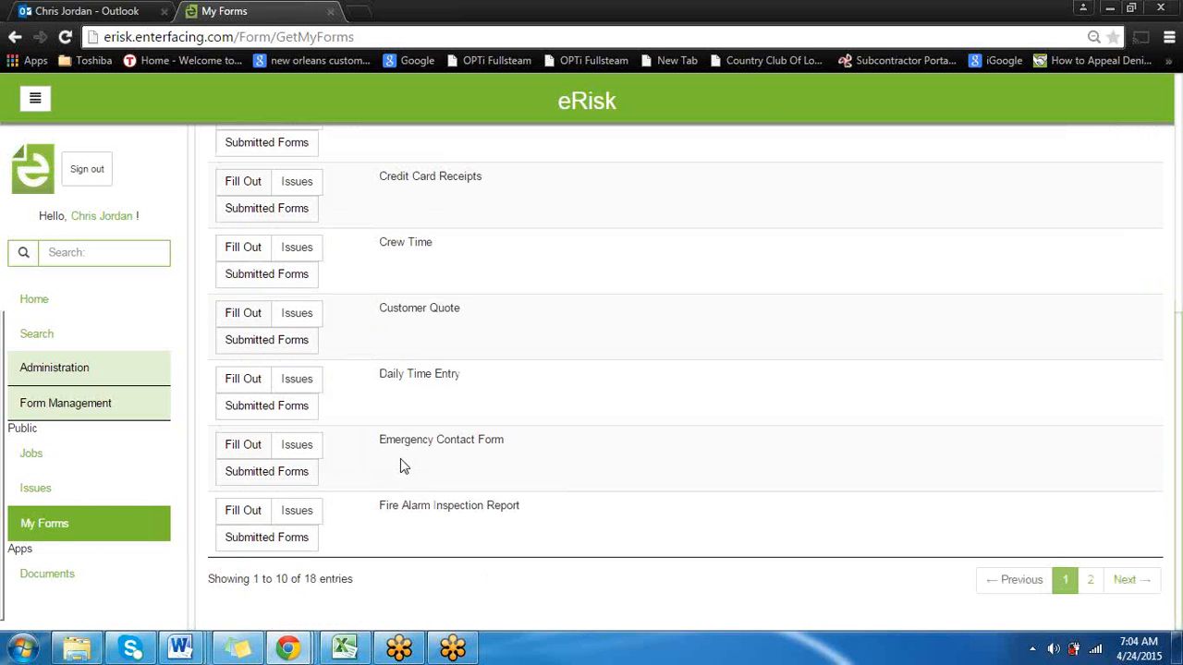
pyautogui.click(1090, 580)
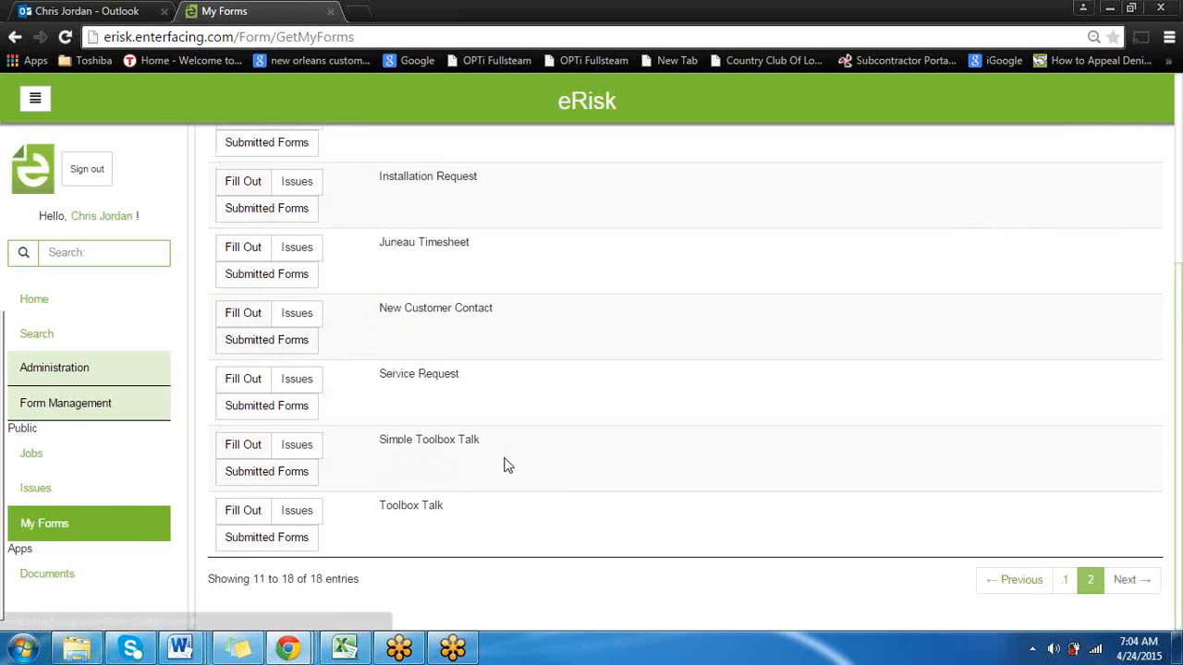
pyautogui.click(244, 247)
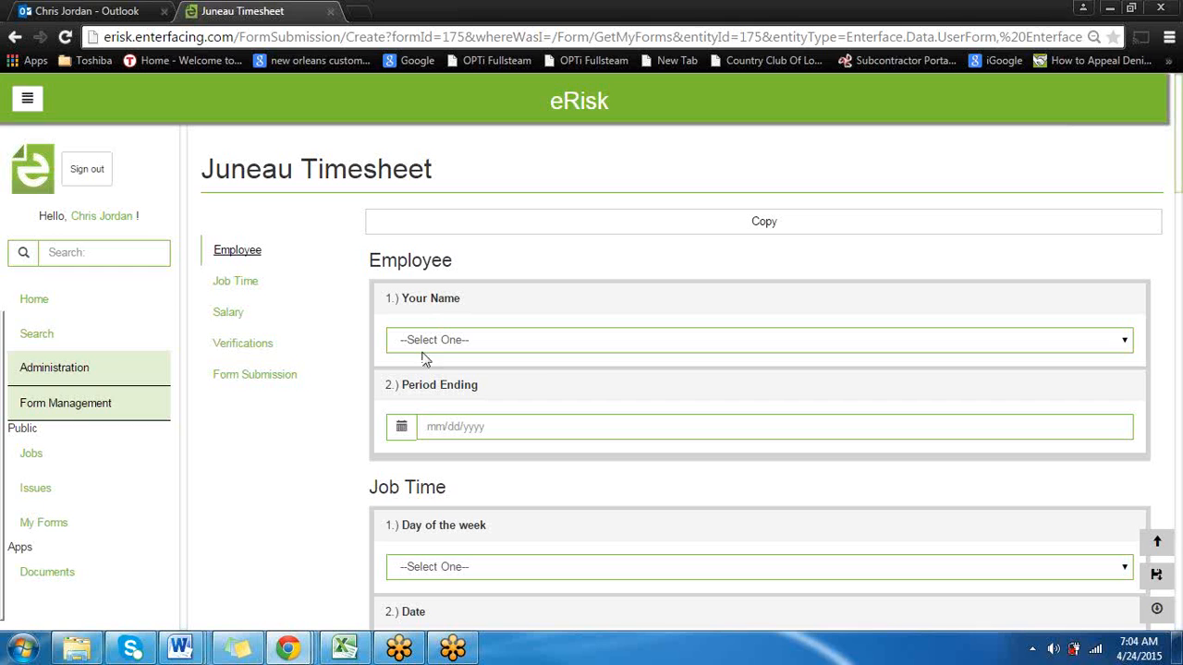
# Examine the blank timesheet's Employee, Job Time, Salary, Verifications and Form Submission sections, including the section links
pyautogui.scroll(-1, 544, 376)
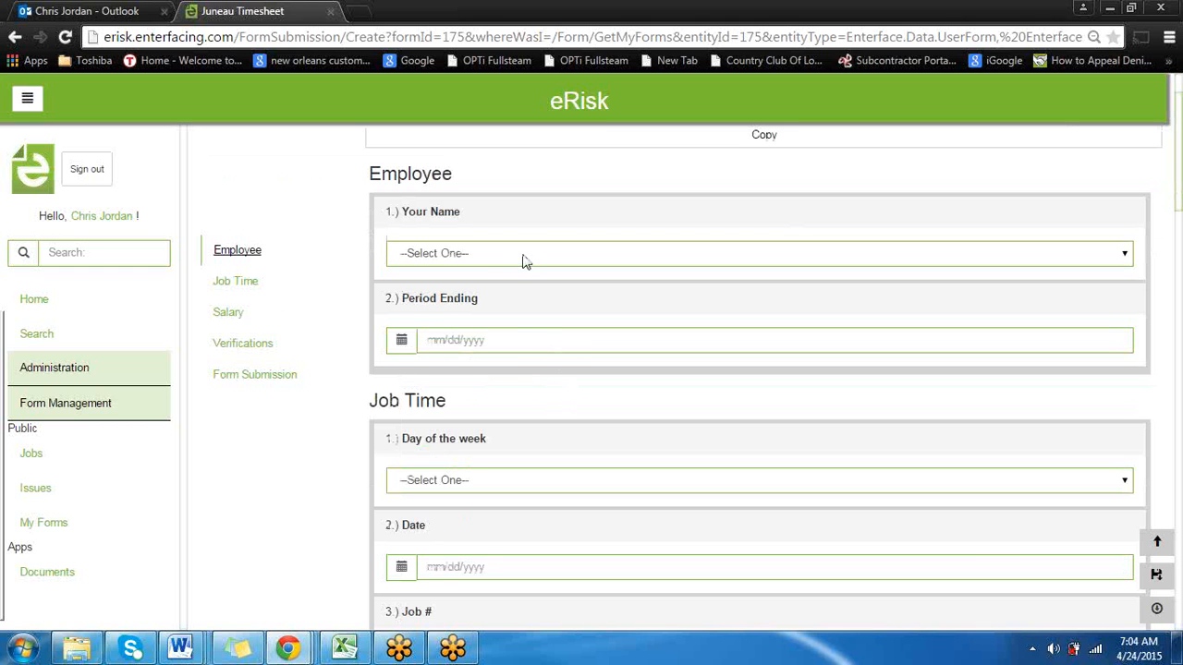
pyautogui.scroll(-6, 529, 342)
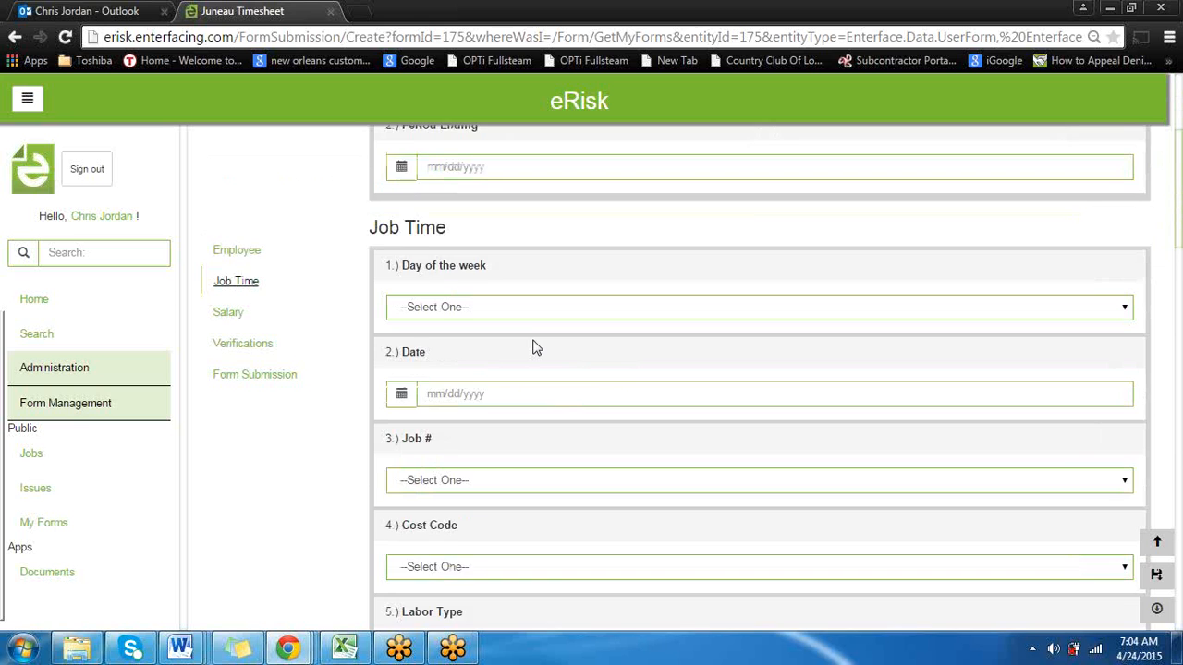
pyautogui.click(223, 316)
pyautogui.click(242, 349)
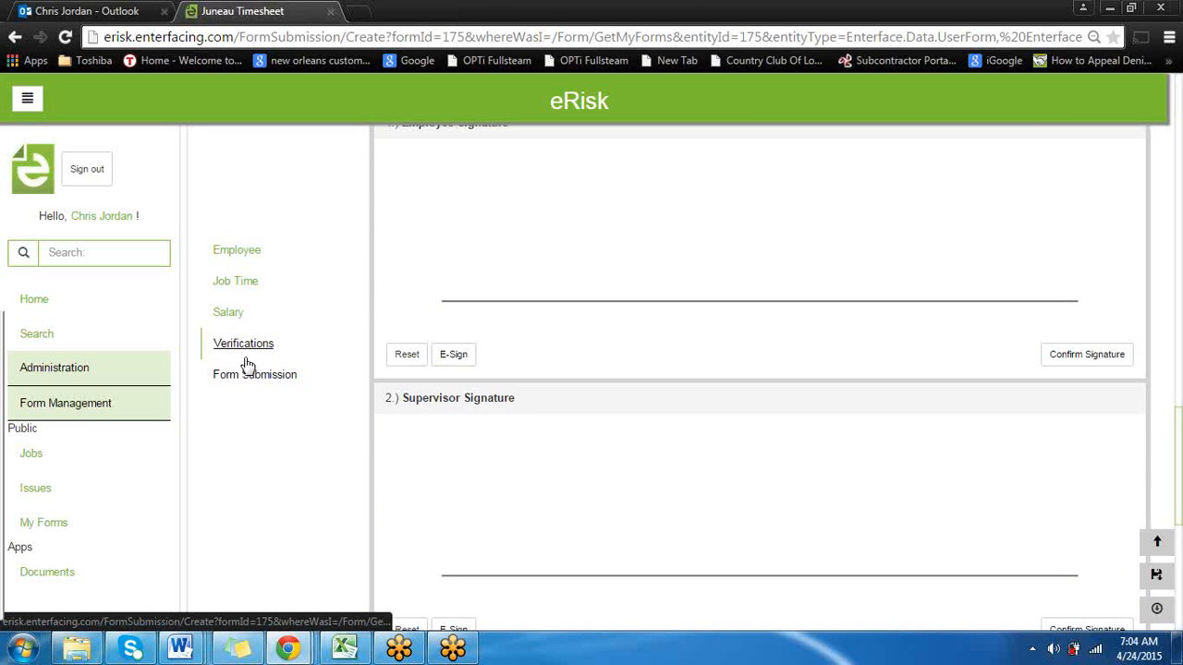
pyautogui.click(231, 319)
pyautogui.click(235, 279)
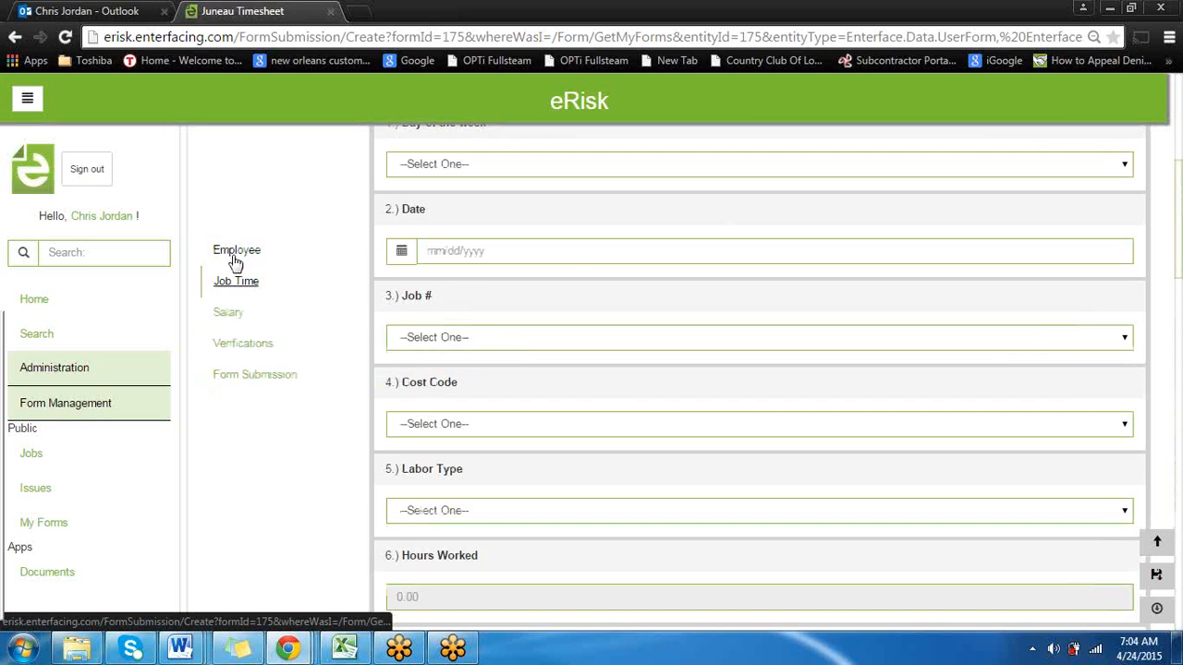
pyautogui.click(257, 254)
pyautogui.scroll(1, 531, 284)
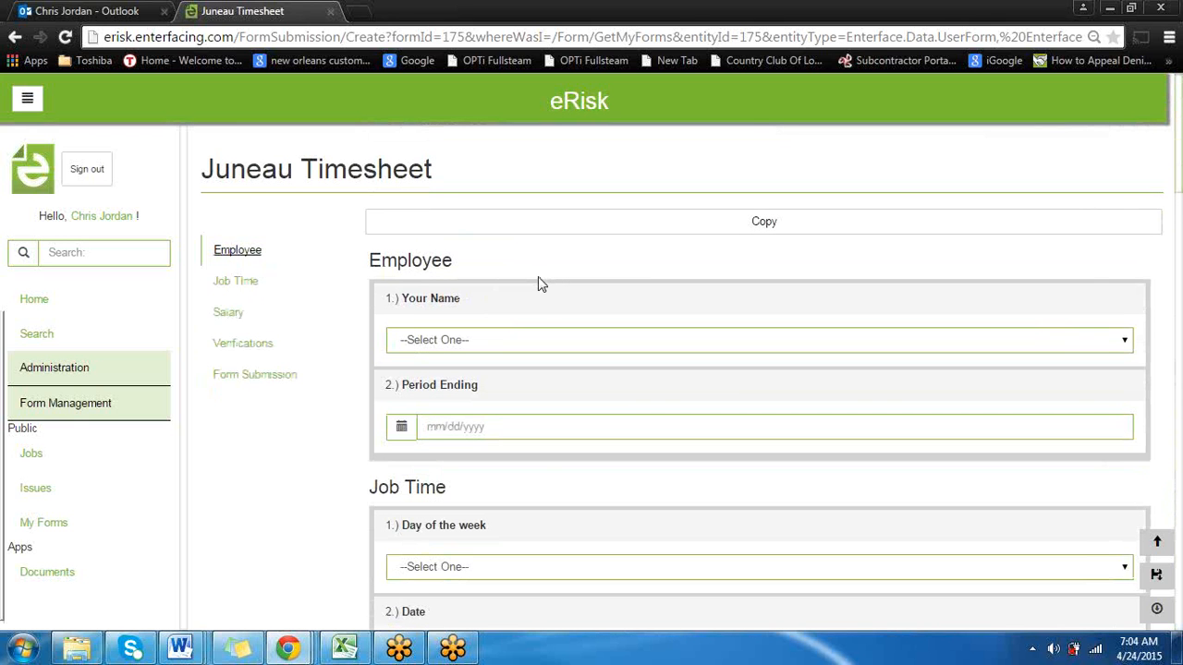
pyautogui.scroll(-6, 540, 279)
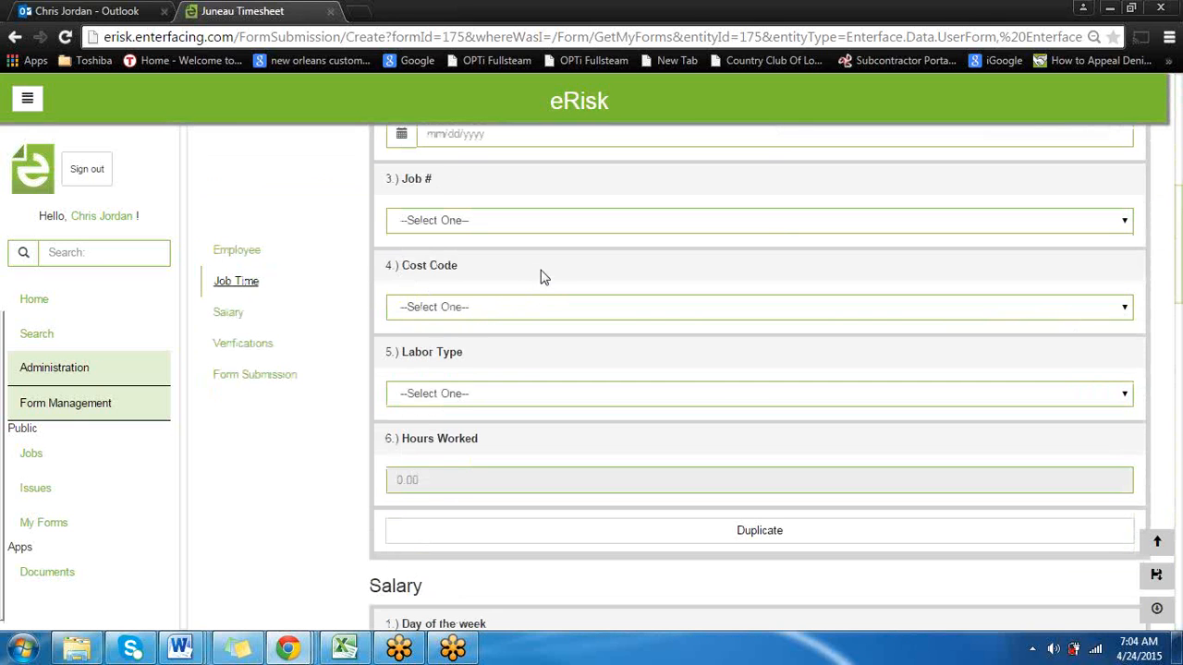
pyautogui.scroll(-5, 544, 277)
pyautogui.scroll(-4, 546, 291)
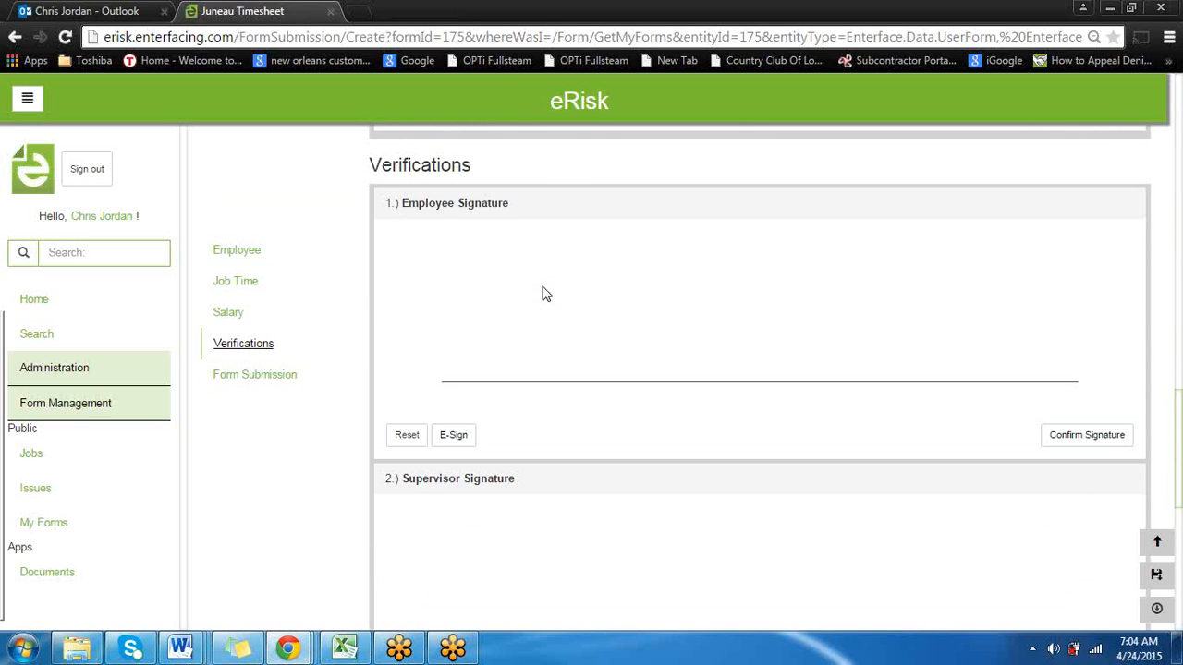
pyautogui.scroll(-6, 560, 305)
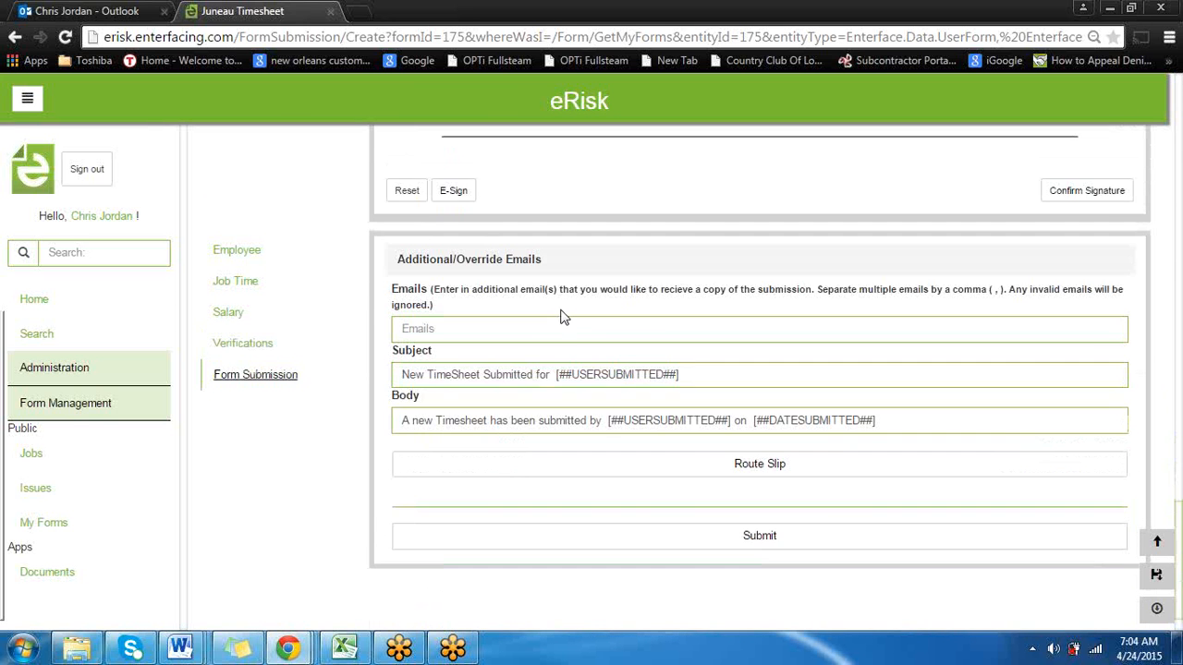
# Set the timesheet's Period Ending to 04/24/2015 and the Job Time day of the week to Wednesday
pyautogui.scroll(7, 569, 310)
pyautogui.scroll(10, 568, 310)
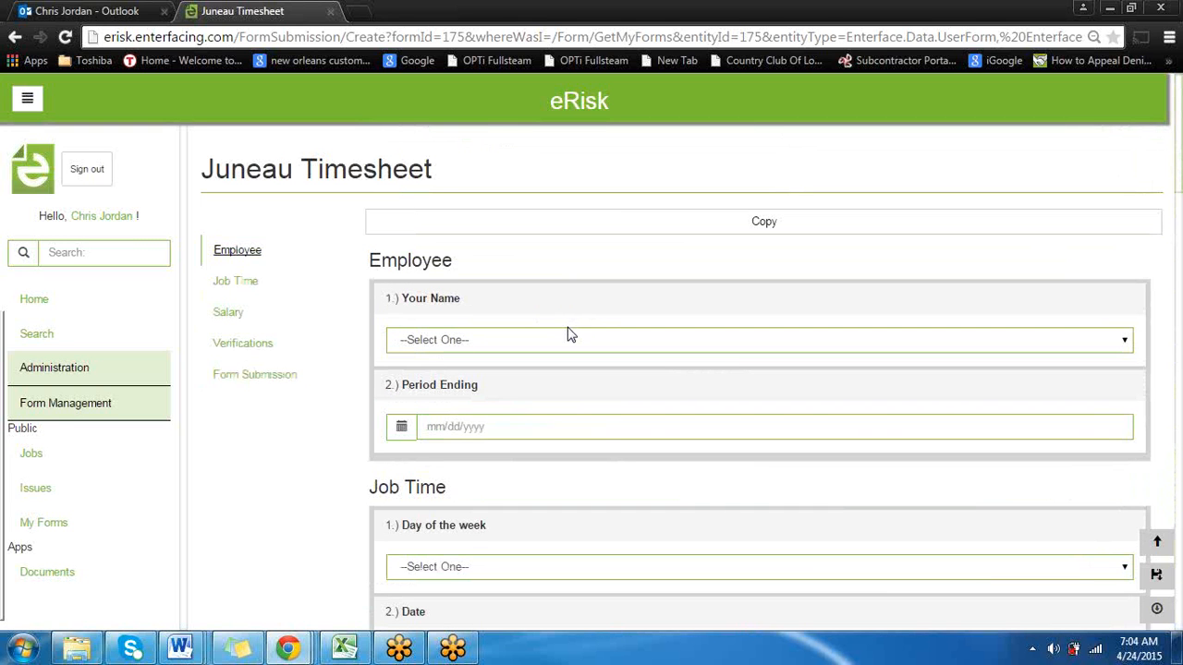
pyautogui.click(528, 437)
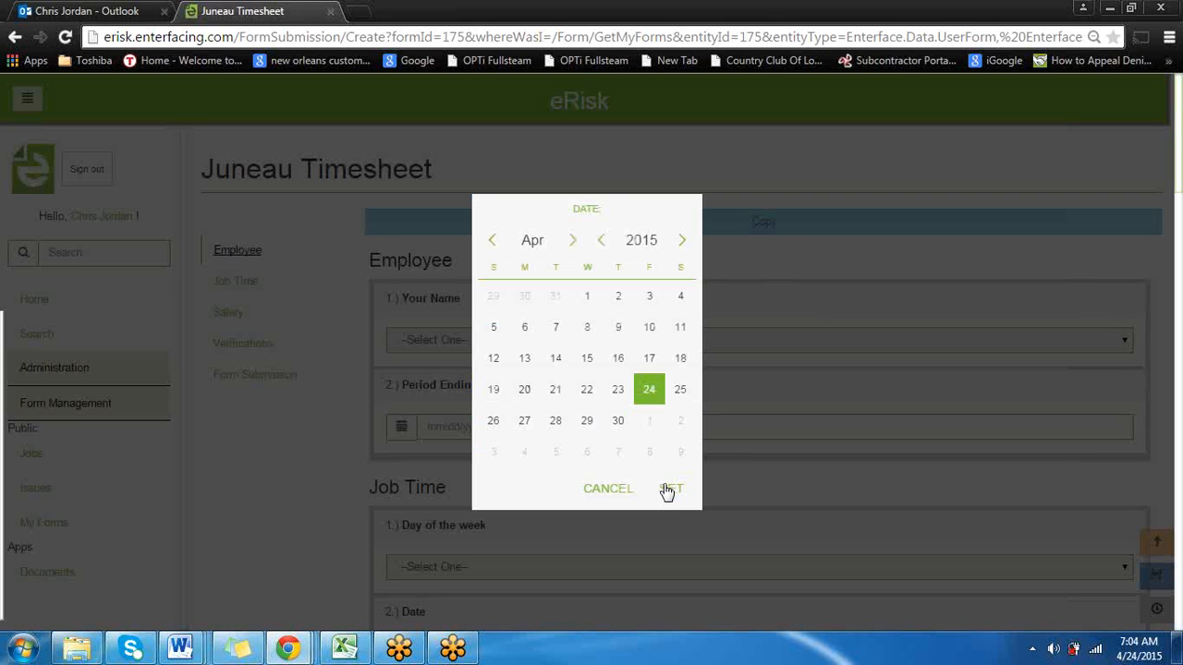
pyautogui.click(671, 493)
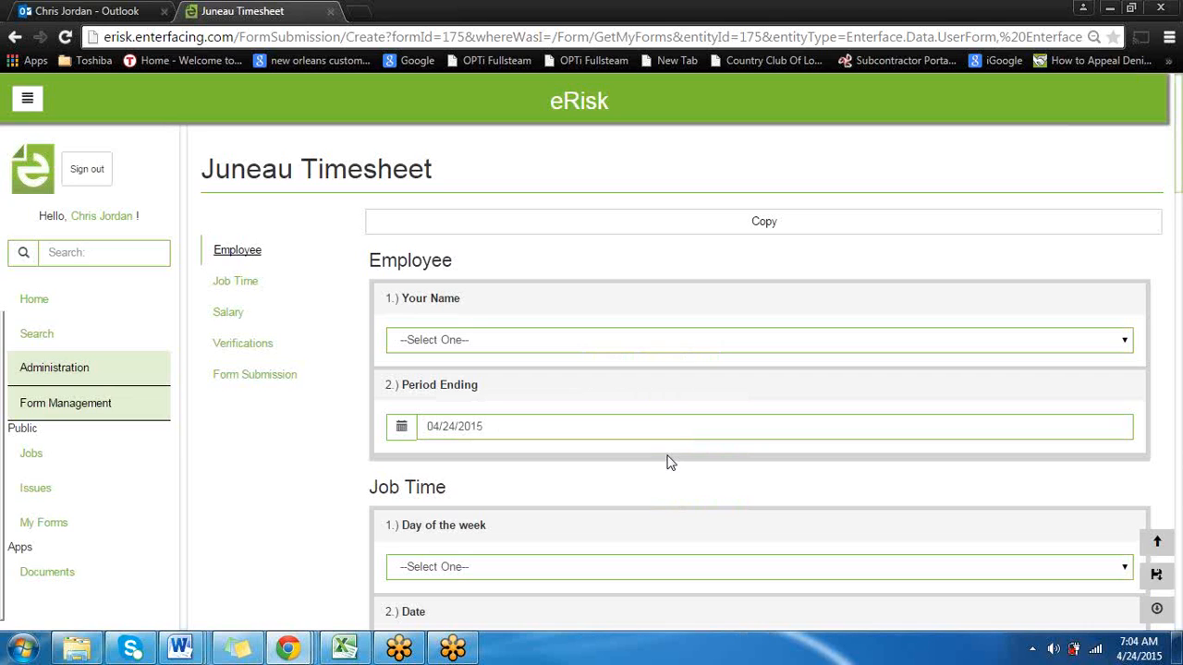
pyautogui.scroll(-2, 654, 431)
pyautogui.scroll(-1, 654, 431)
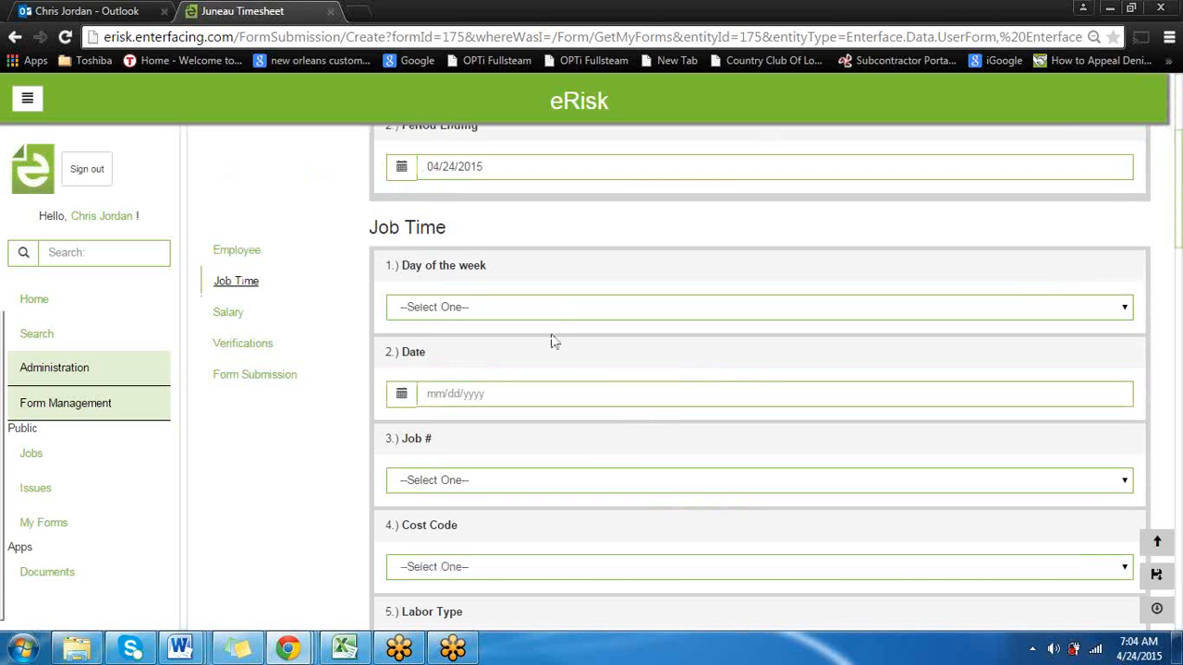
pyautogui.click(555, 309)
pyautogui.click(558, 365)
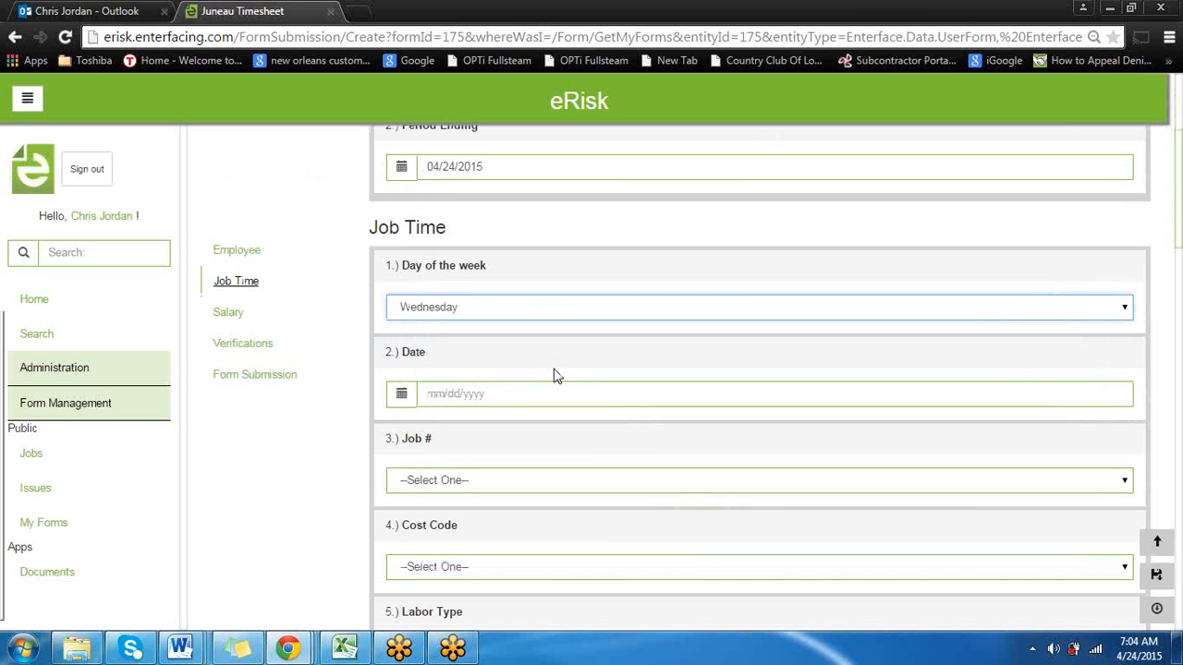
# Draw a freehand signature in the Employee Signature field under Verifications and confirm it
pyautogui.scroll(-3, 550, 416)
pyautogui.scroll(-11, 550, 412)
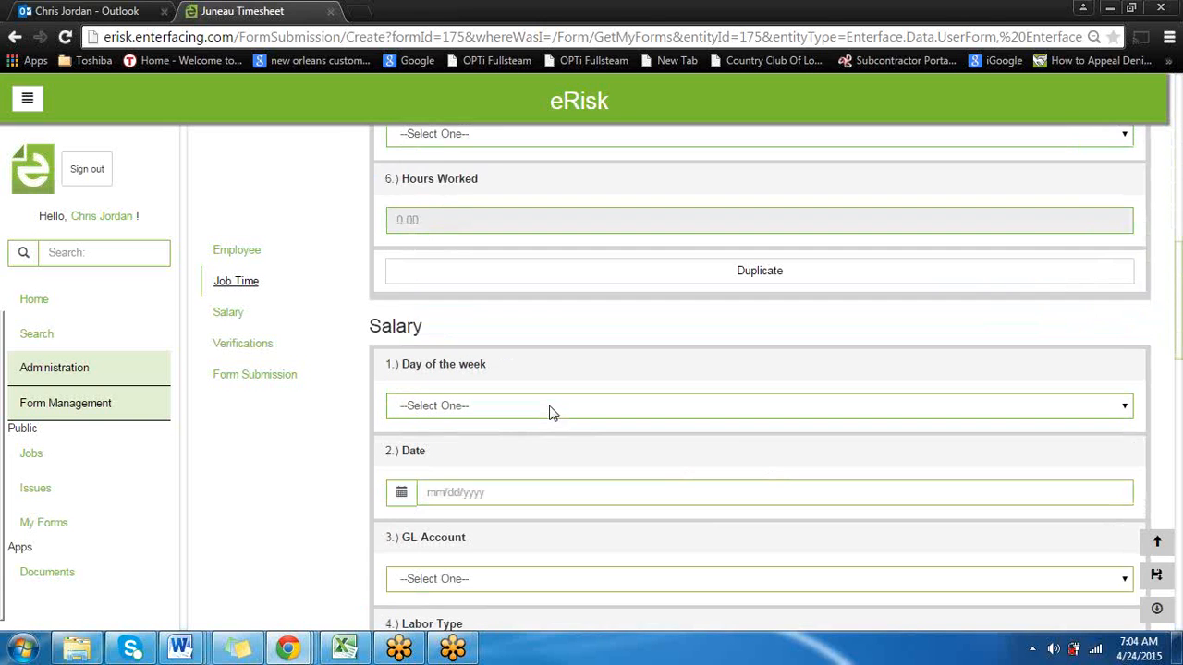
pyautogui.moveTo(569, 295)
pyautogui.mouseDown()
pyautogui.moveTo(610, 309)
pyautogui.moveTo(938, 311)
pyautogui.mouseUp()
pyautogui.click(1086, 435)
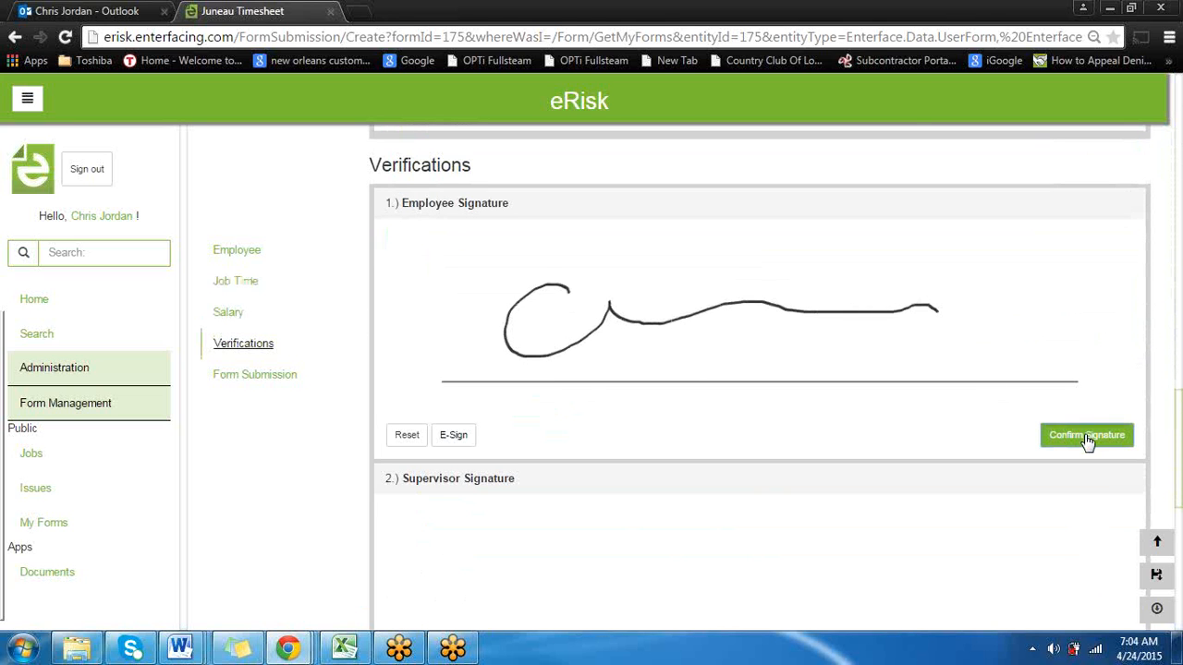
# Review the timesheet's Salary, Employee and Job Time fields, including job number, cost code, labor type and hours worked
pyautogui.scroll(1, 567, 422)
pyautogui.scroll(2, 567, 423)
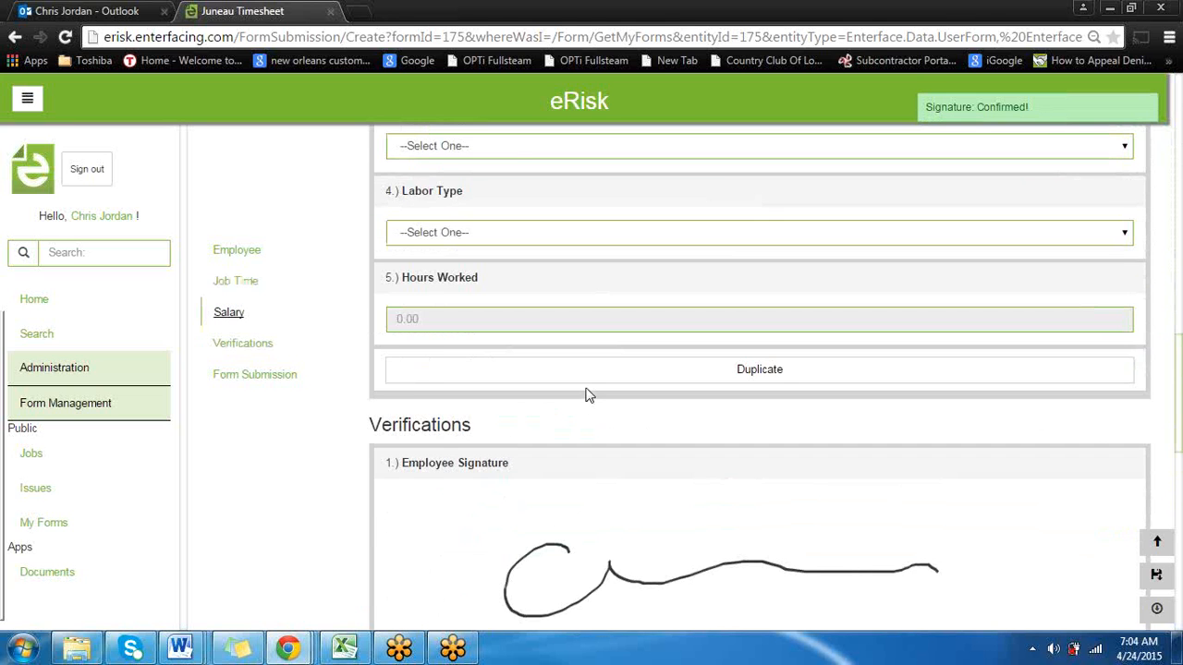
pyautogui.scroll(2, 589, 394)
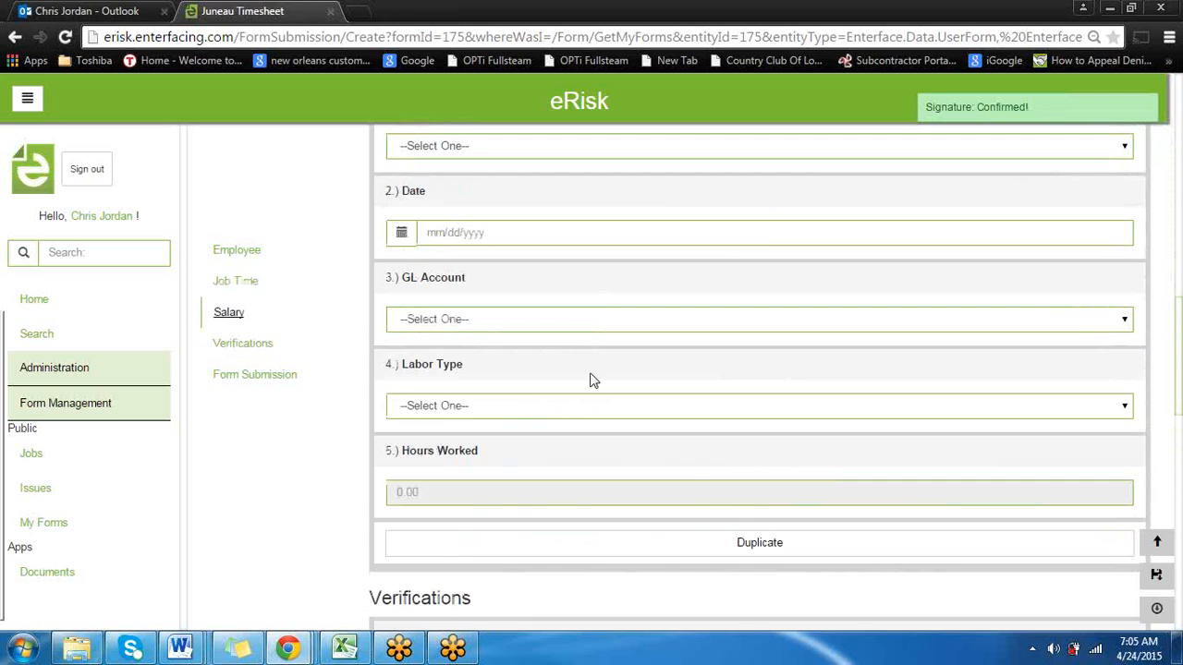
pyautogui.scroll(5, 591, 379)
pyautogui.scroll(8, 600, 379)
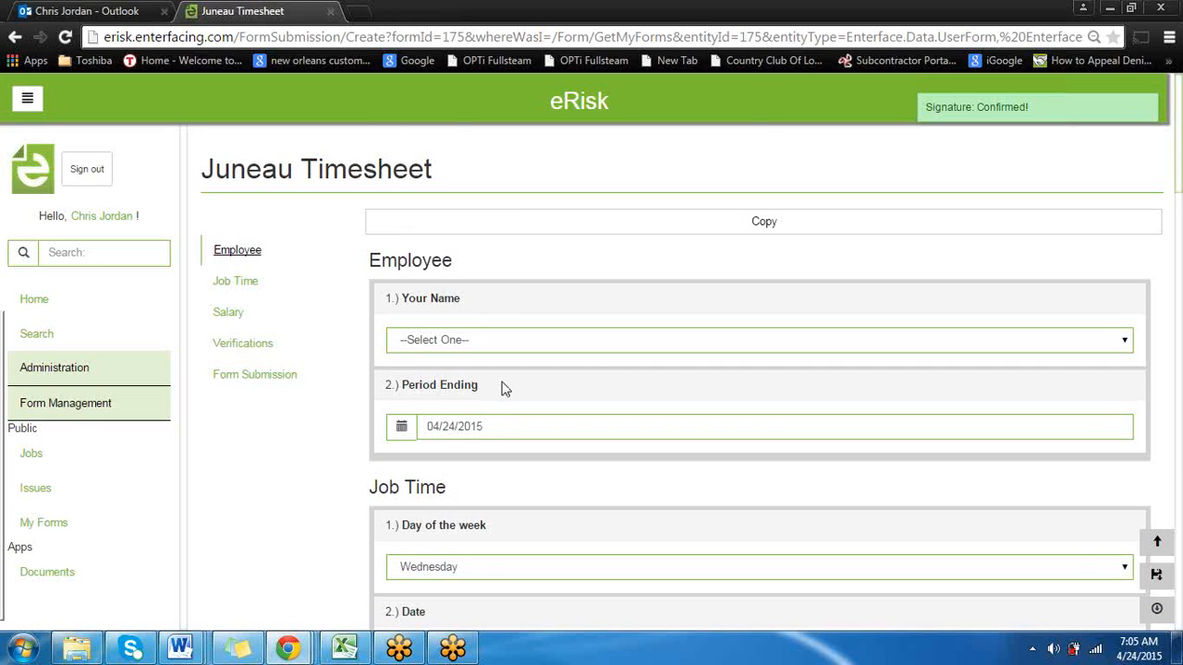
pyautogui.scroll(-2, 505, 388)
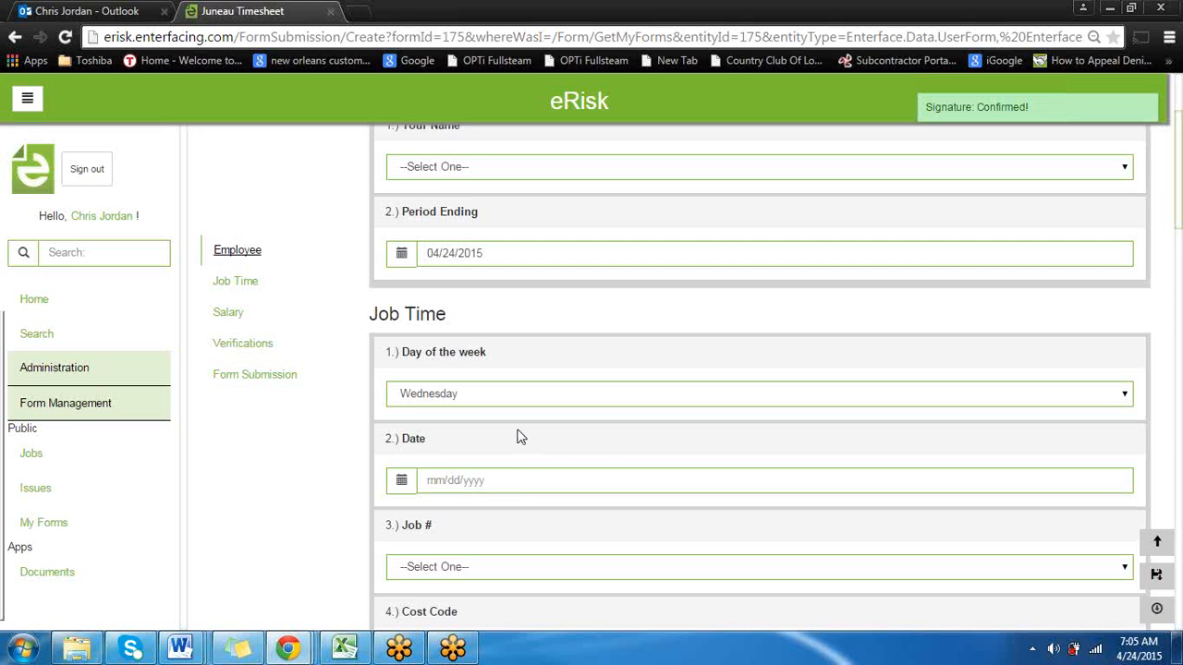
pyautogui.scroll(-1, 522, 453)
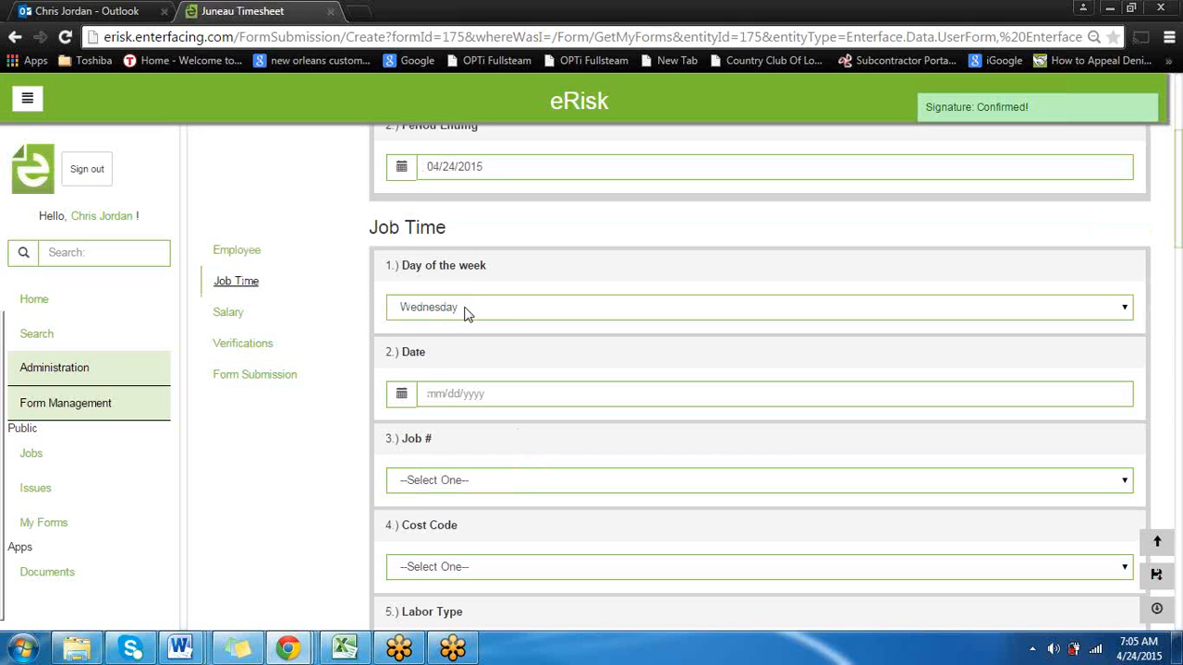
pyautogui.scroll(-3, 544, 422)
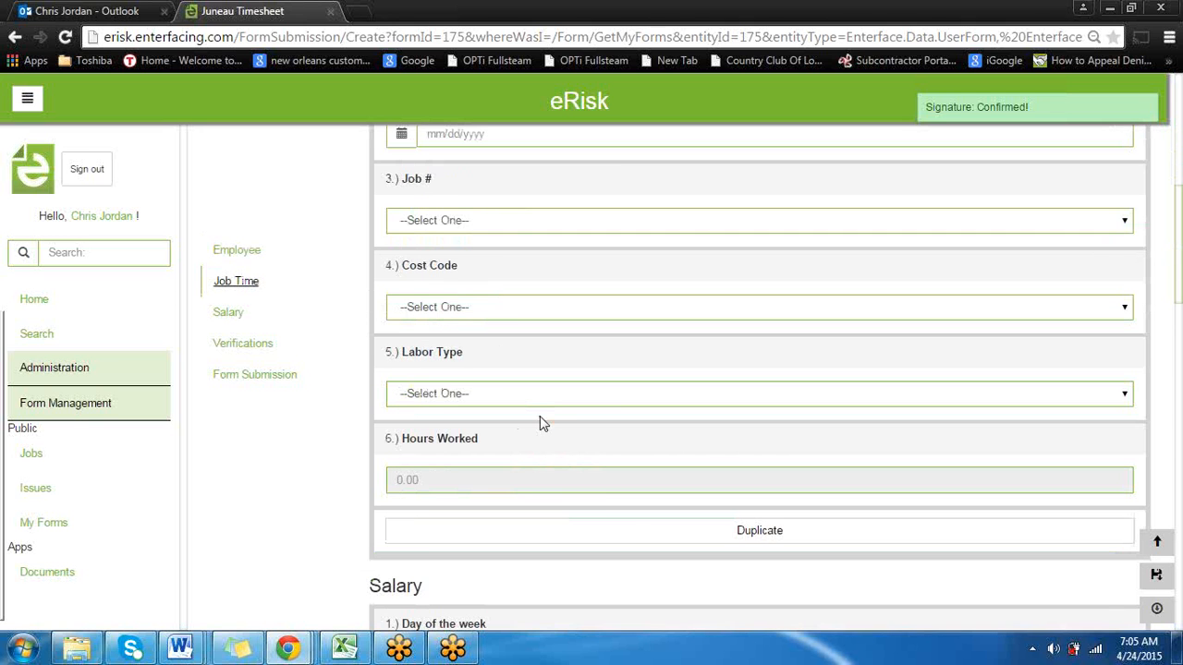
# Duplicate the Job Time entry, setting the second entry's day of the week to Thursday before adding a blank third one
pyautogui.click(630, 529)
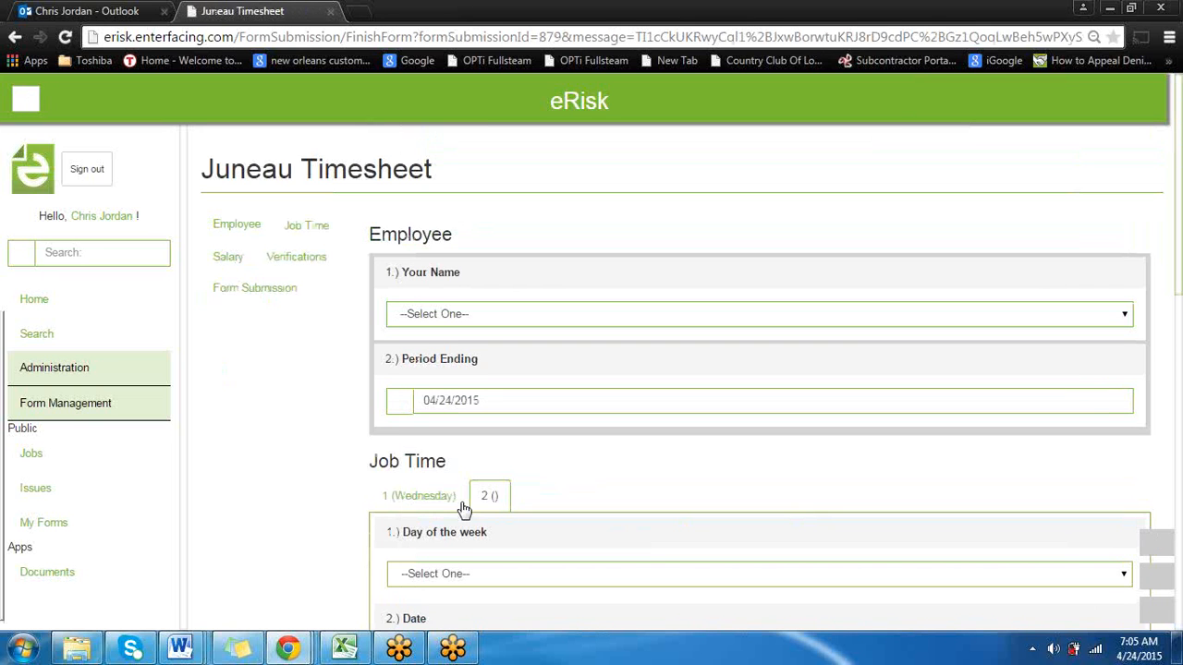
pyautogui.scroll(-4, 462, 506)
pyautogui.scroll(1, 497, 309)
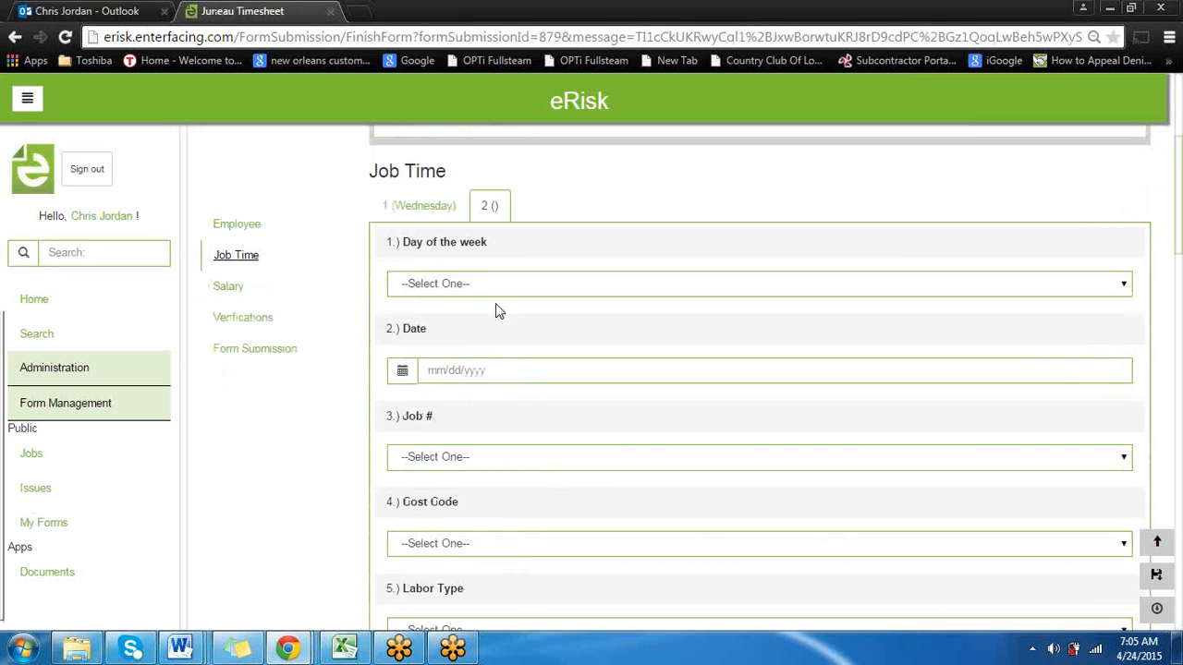
pyautogui.click(457, 286)
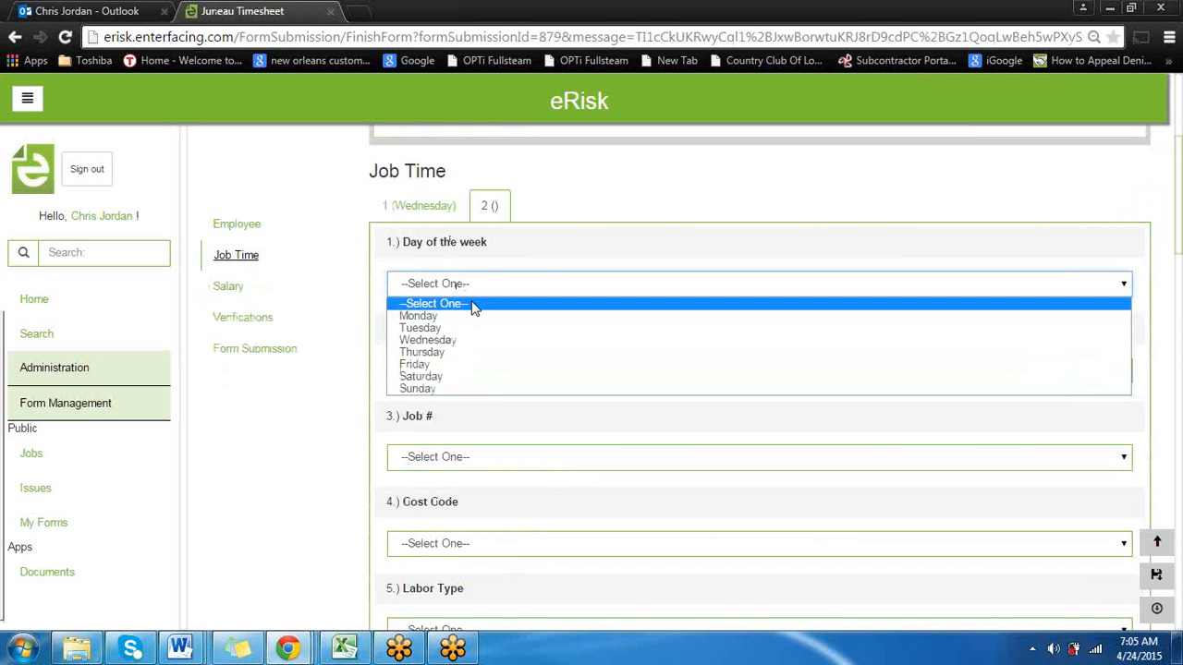
pyautogui.click(460, 356)
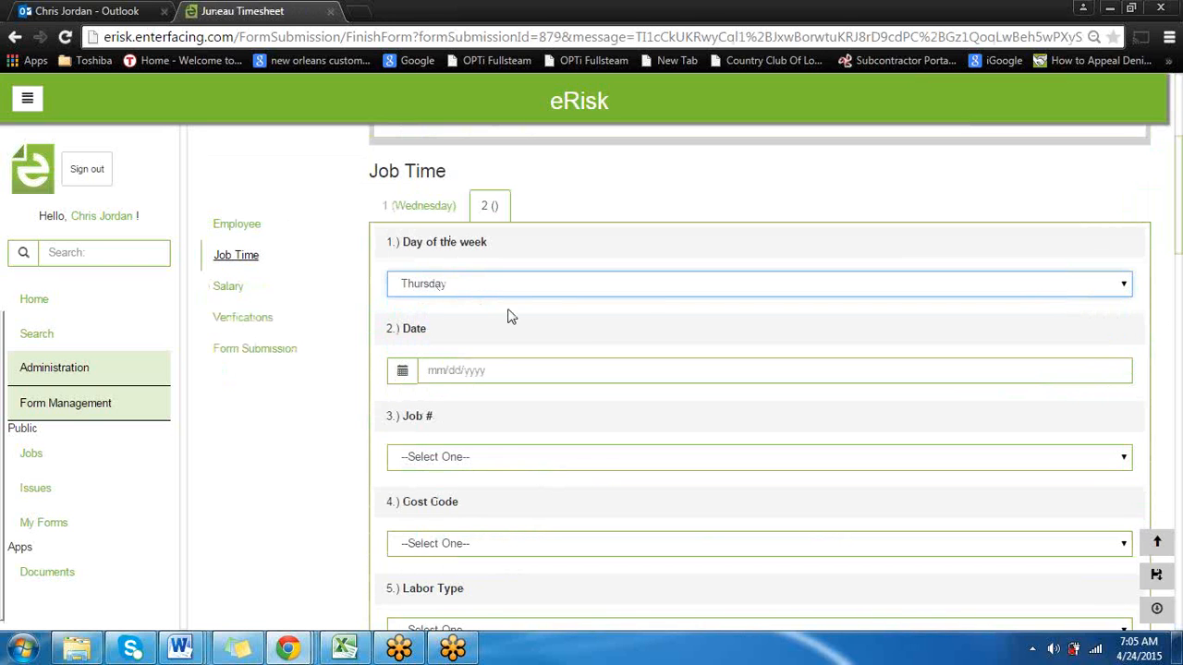
pyautogui.scroll(-3, 565, 338)
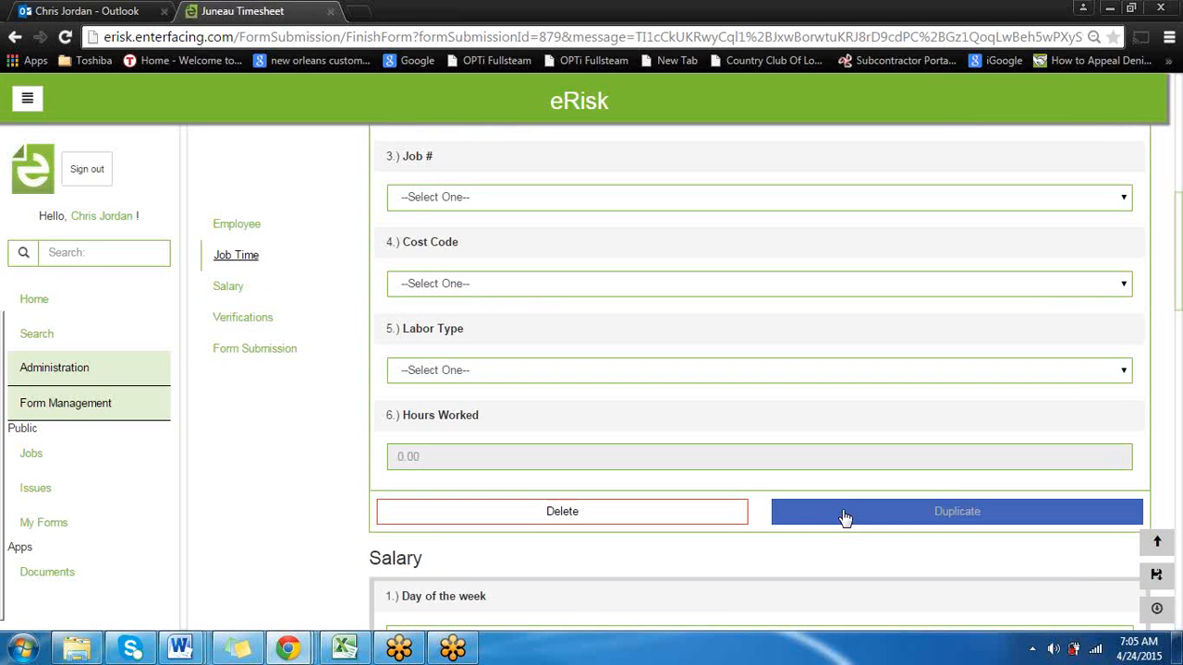
pyautogui.click(842, 515)
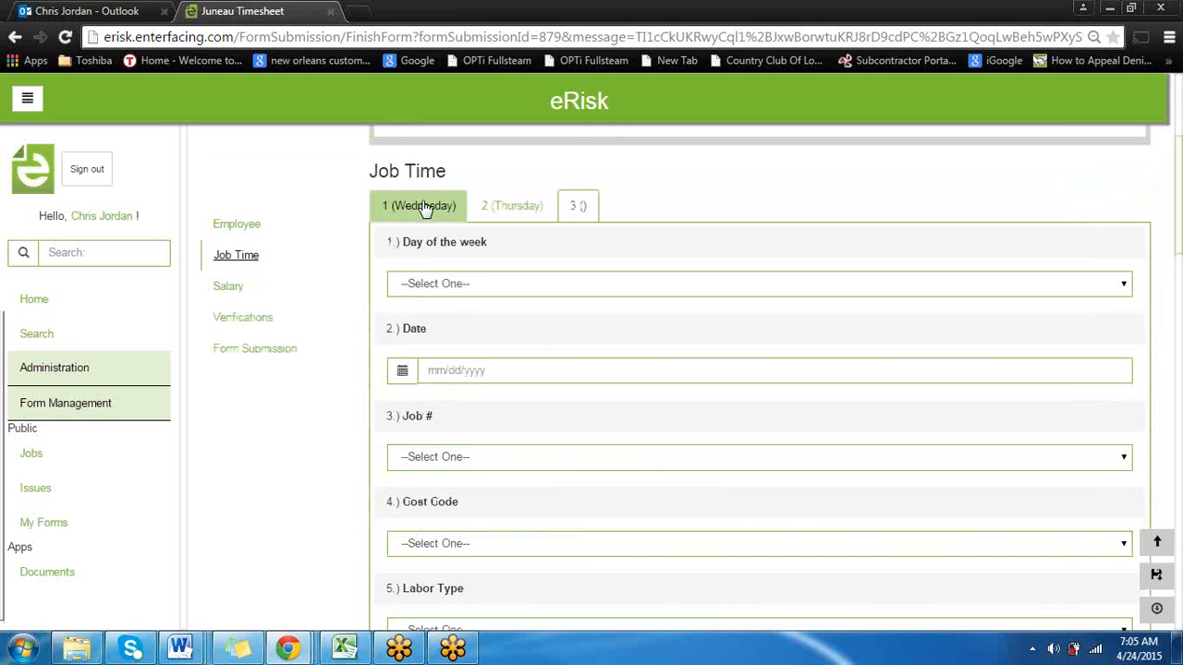
# Switch among the Wednesday, Thursday and blank third Job Time entries to compare them, ending on Wednesday
pyautogui.click(418, 209)
pyautogui.click(538, 210)
pyautogui.click(577, 210)
pyautogui.click(511, 210)
pyautogui.click(438, 209)
pyautogui.click(545, 209)
pyautogui.click(577, 207)
pyautogui.click(525, 209)
pyautogui.click(445, 211)
pyautogui.click(510, 211)
pyautogui.click(576, 207)
pyautogui.click(513, 211)
pyautogui.click(430, 206)
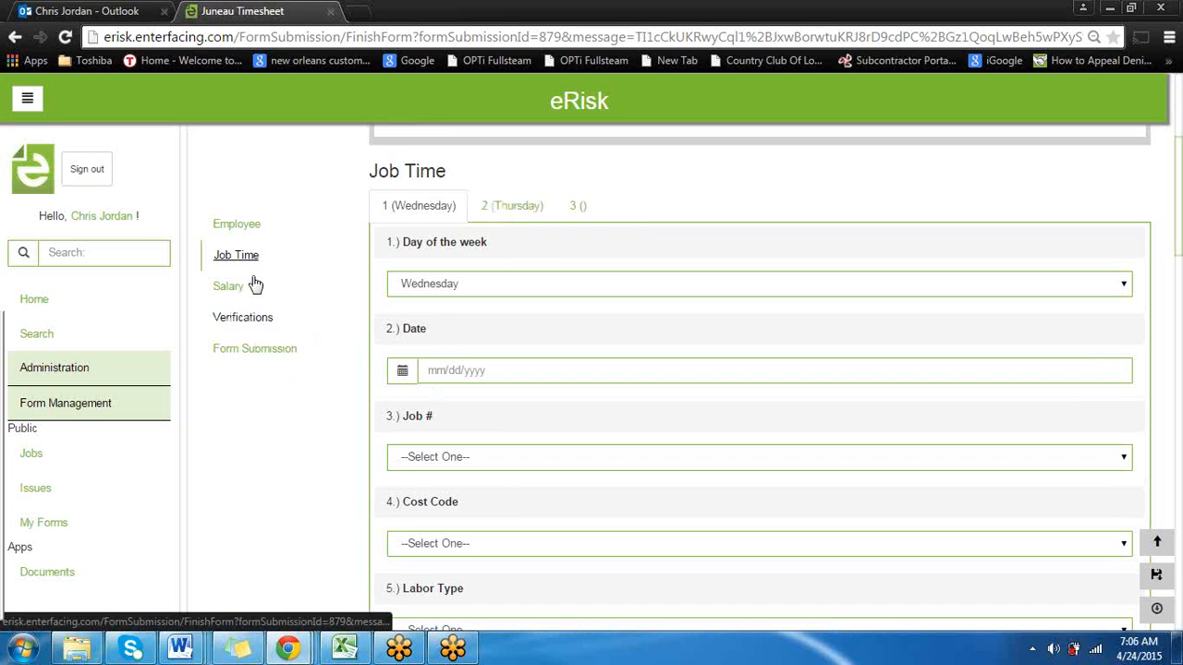
# Review the employee signature under Verifications, followed by the Salary, Job Time and Employee sections above it
pyautogui.click(257, 317)
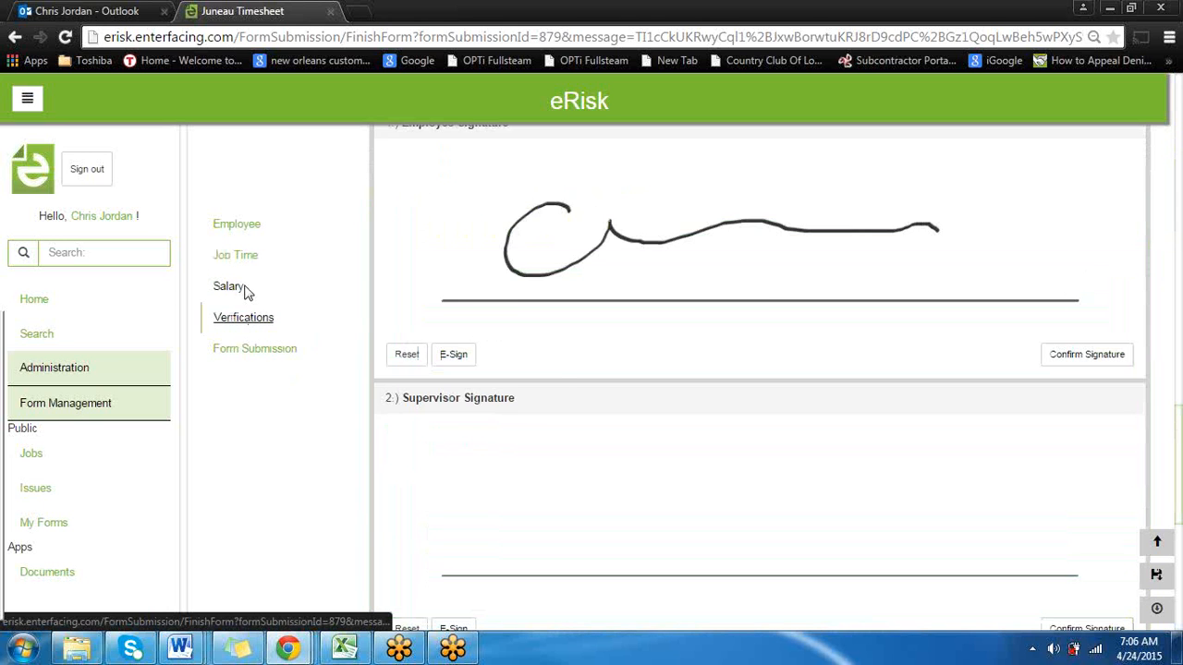
pyautogui.scroll(1, 694, 393)
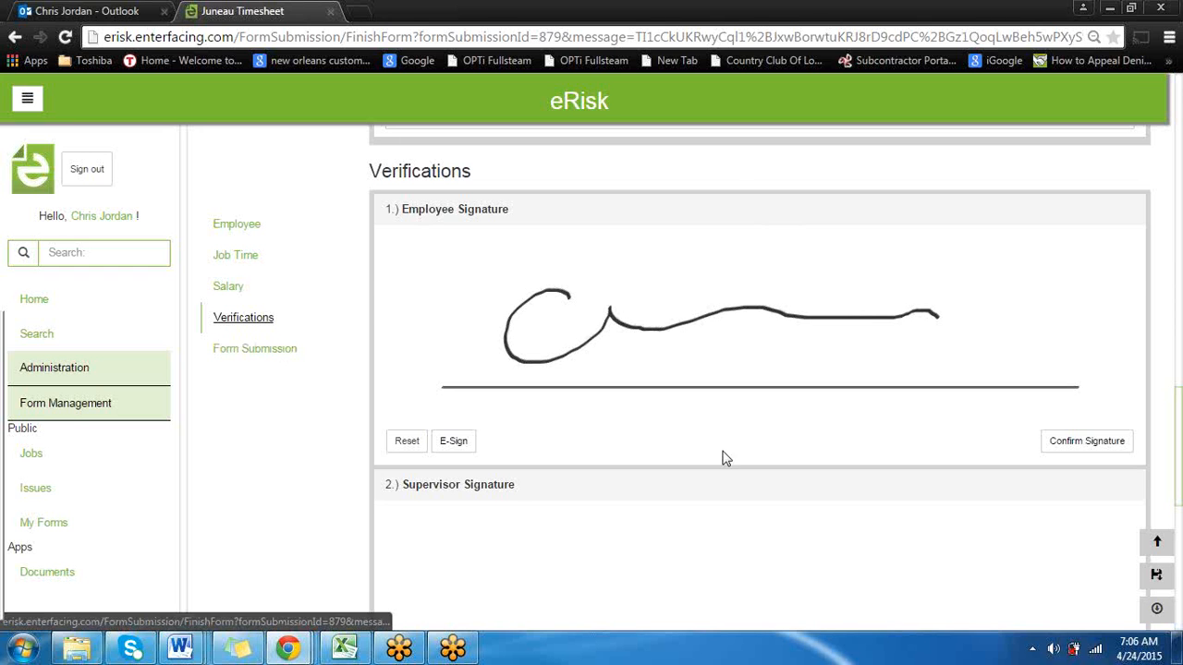
pyautogui.scroll(1, 780, 441)
pyautogui.scroll(5, 776, 441)
pyautogui.scroll(-6, 767, 438)
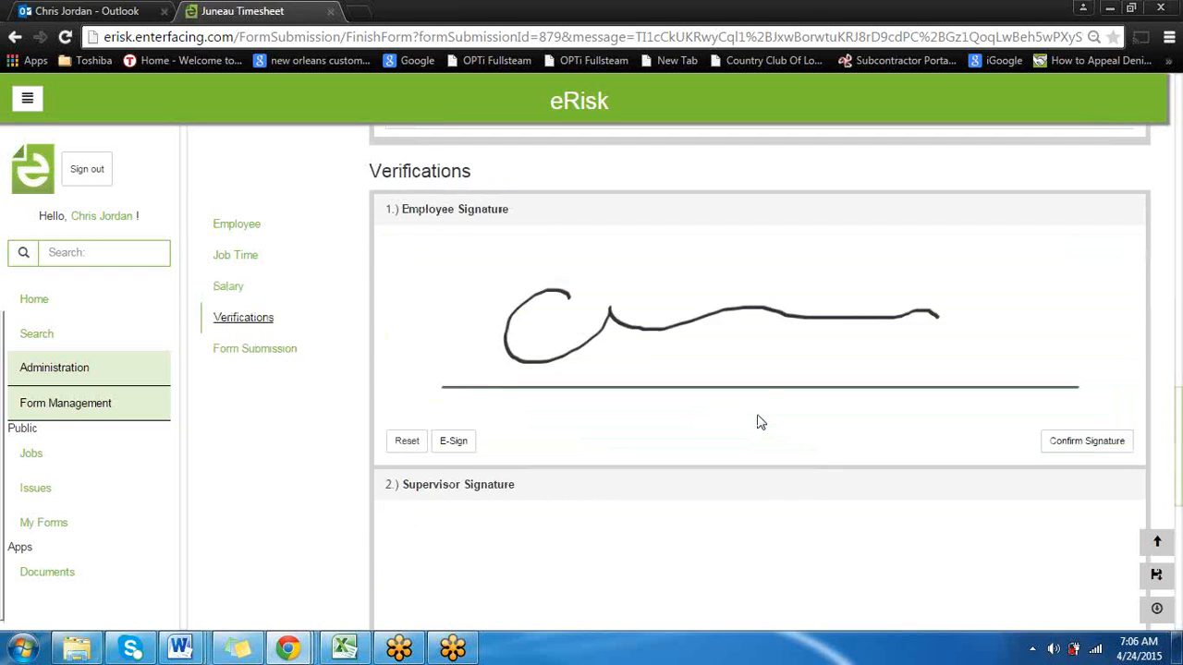
pyautogui.scroll(4, 758, 420)
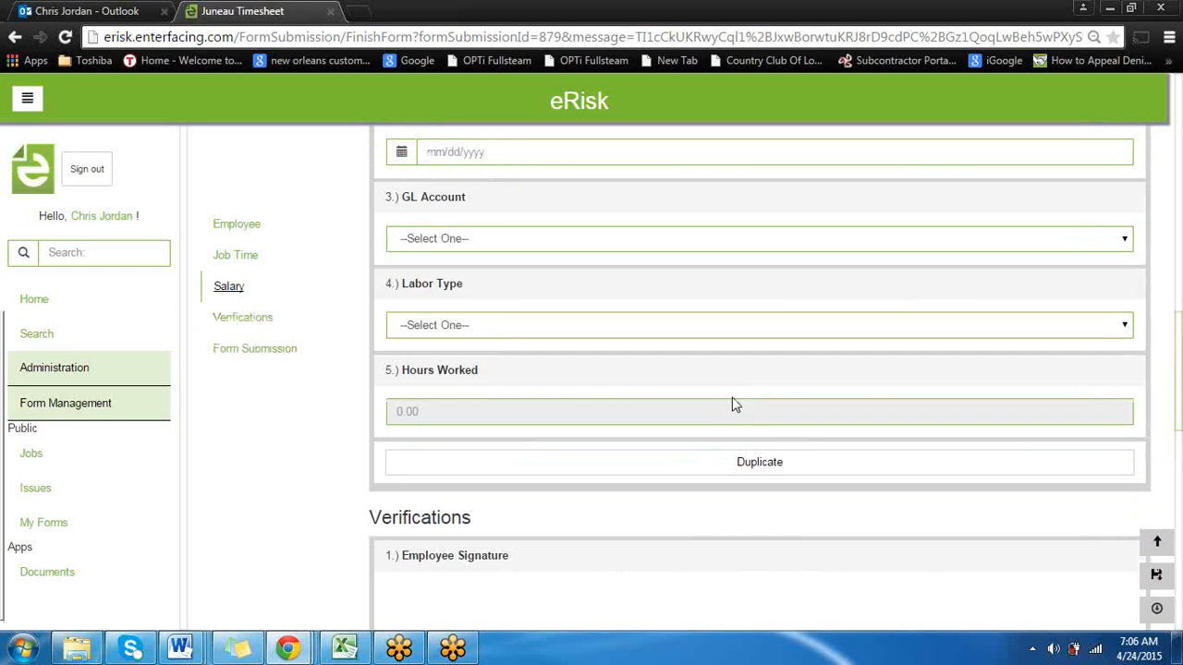
pyautogui.scroll(6, 728, 373)
pyautogui.scroll(5, 726, 372)
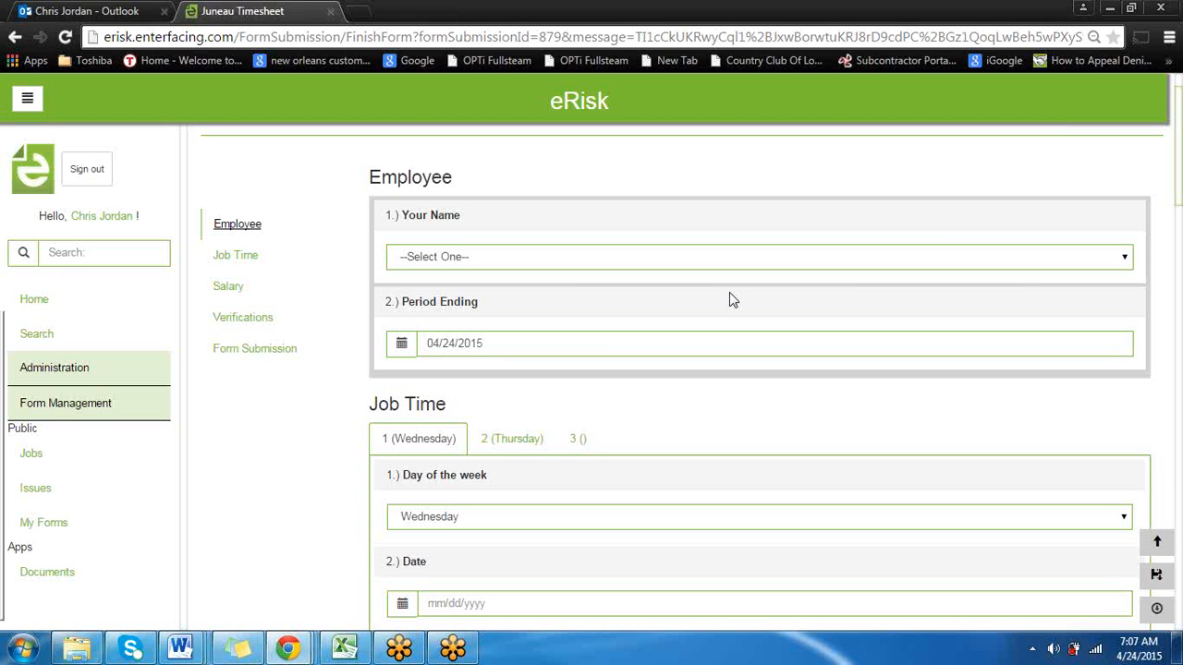
# Open the Manage Forms list under Form Management and look through the available forms
pyautogui.click(95, 411)
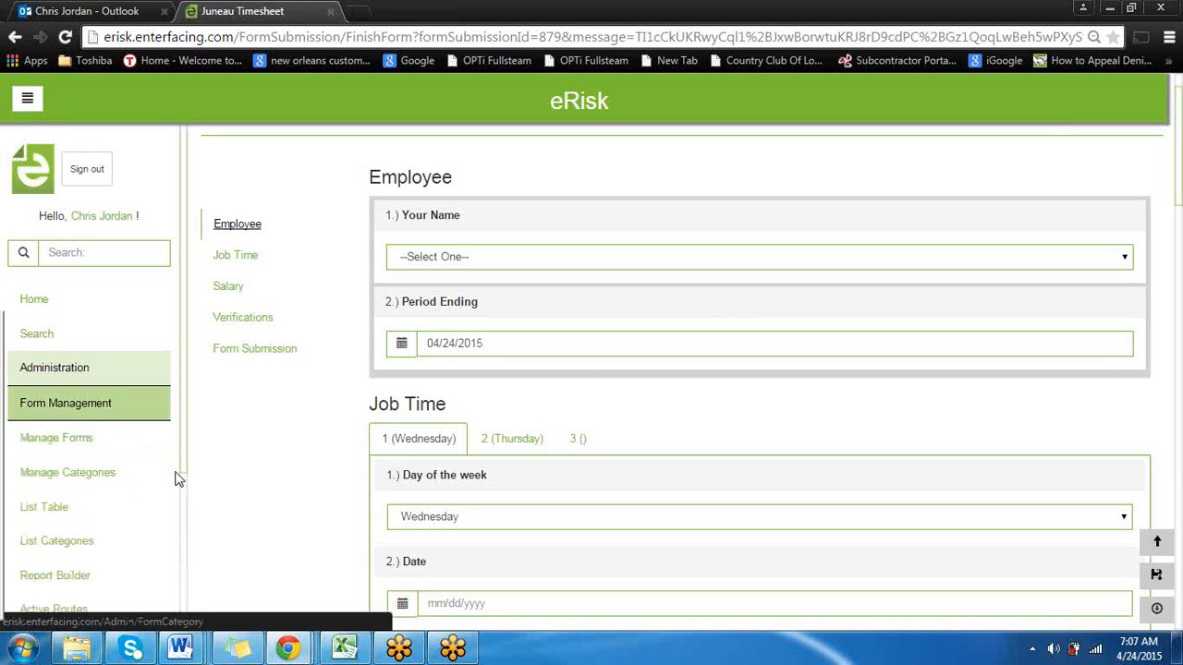
pyautogui.scroll(-2, 176, 480)
pyautogui.click(72, 358)
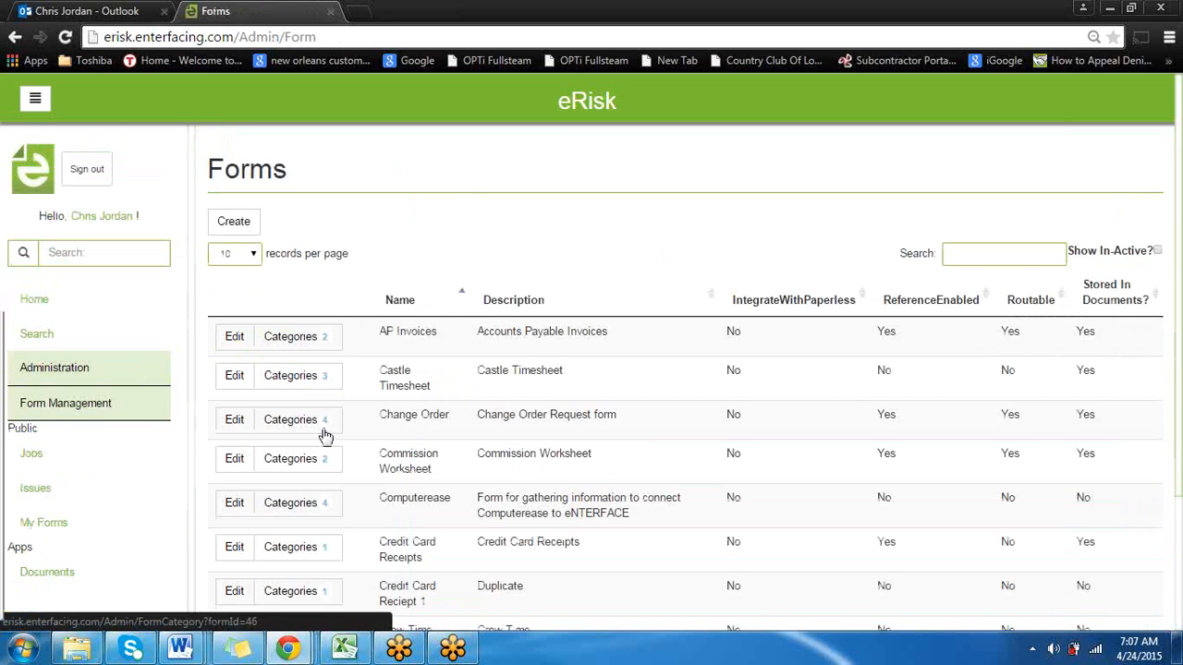
pyautogui.scroll(-1, 323, 453)
pyautogui.scroll(-1, 325, 467)
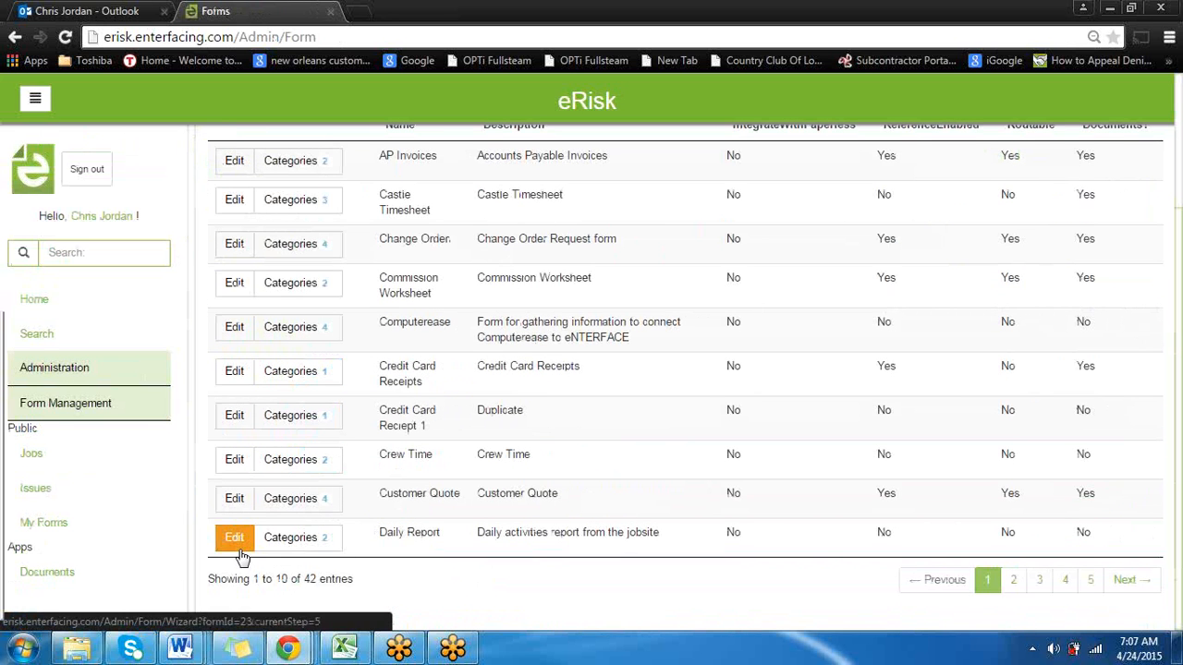
pyautogui.scroll(2, 971, 336)
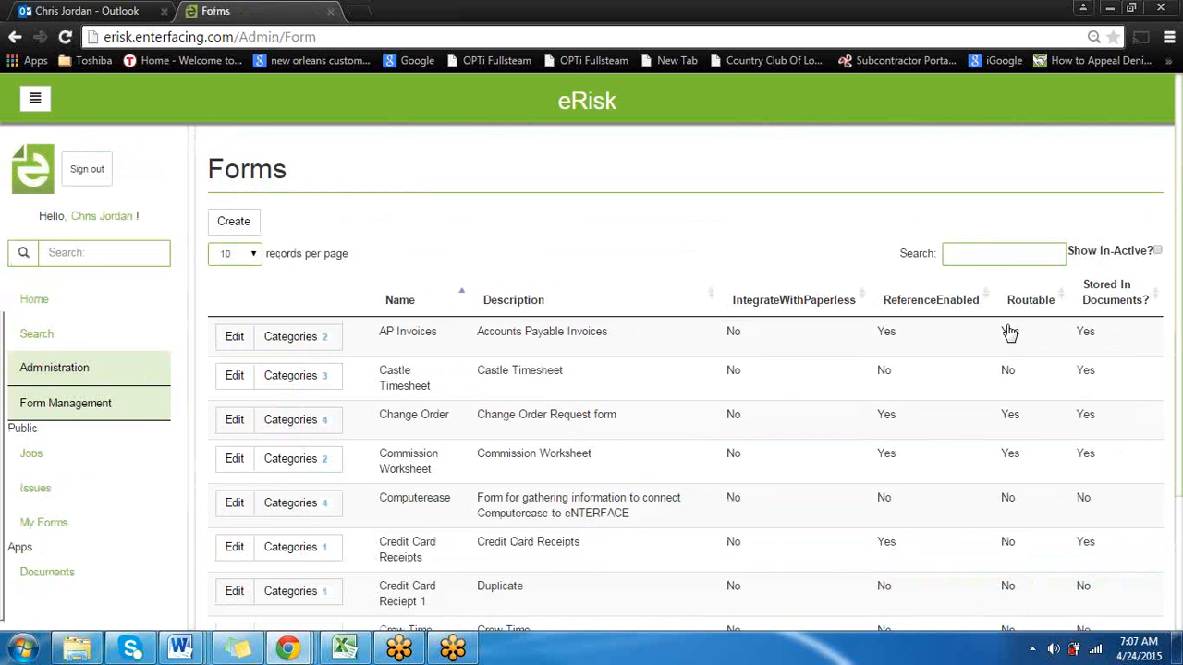
# Search the forms list for "jun" and open the Juneau Timesheet for editing
pyautogui.click(1024, 258)
pyautogui.write('jun')
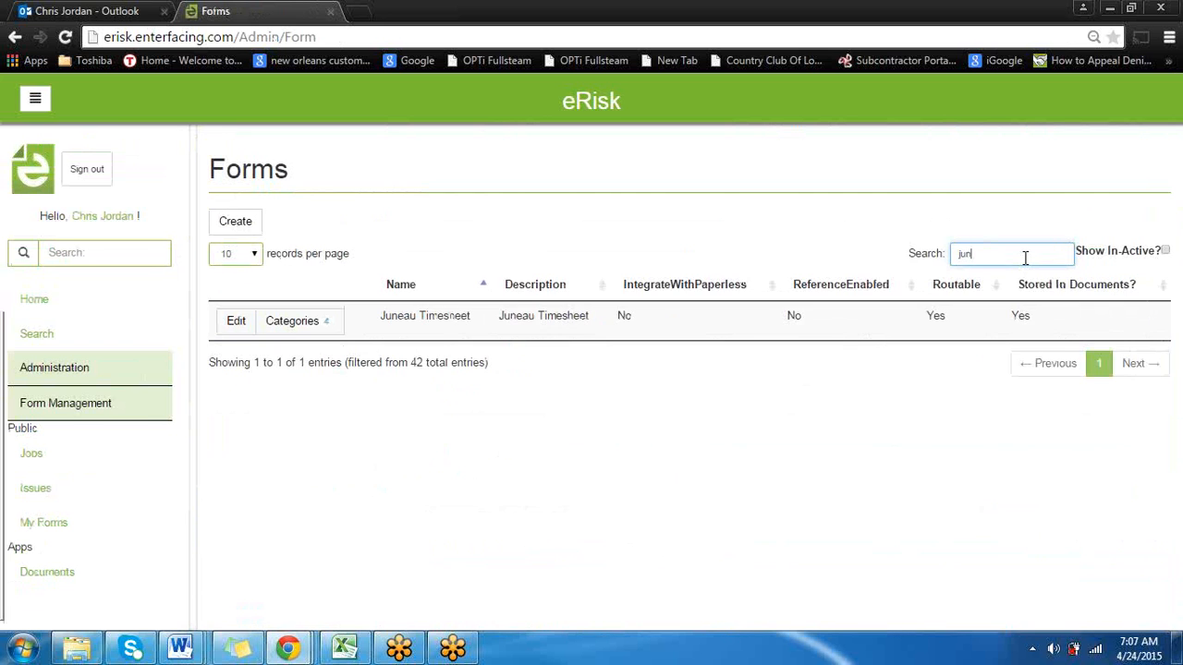
pyautogui.click(235, 322)
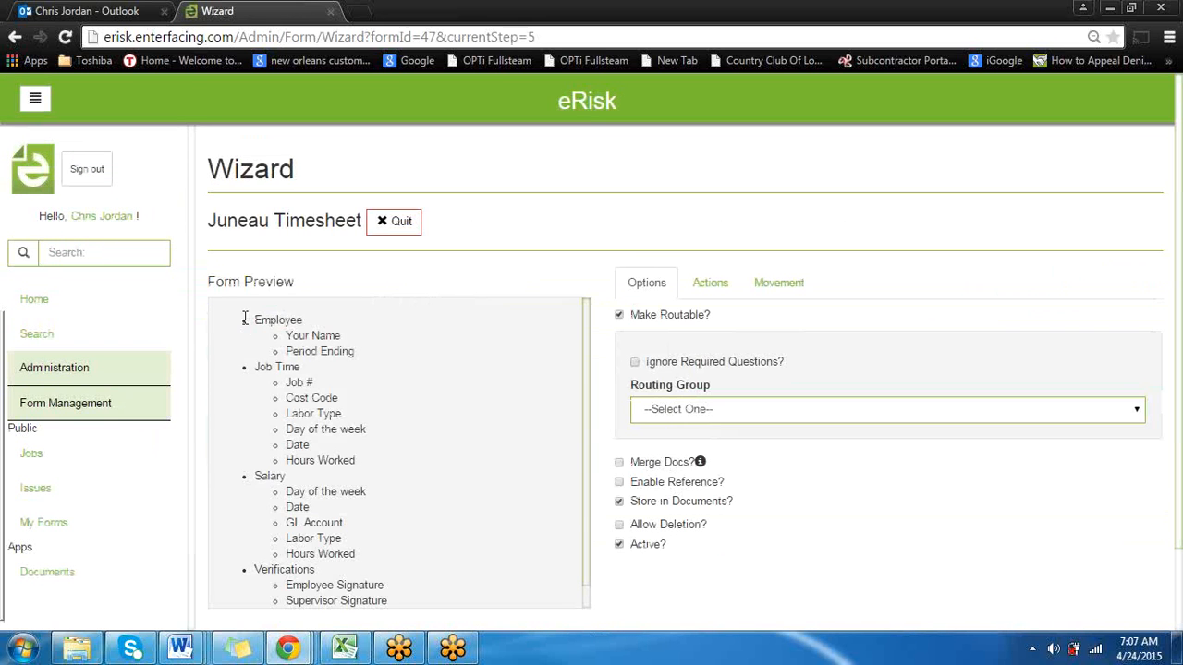
# Go back through the form wizard to the question setup and display the Employee category's questions
pyautogui.scroll(-2, 874, 351)
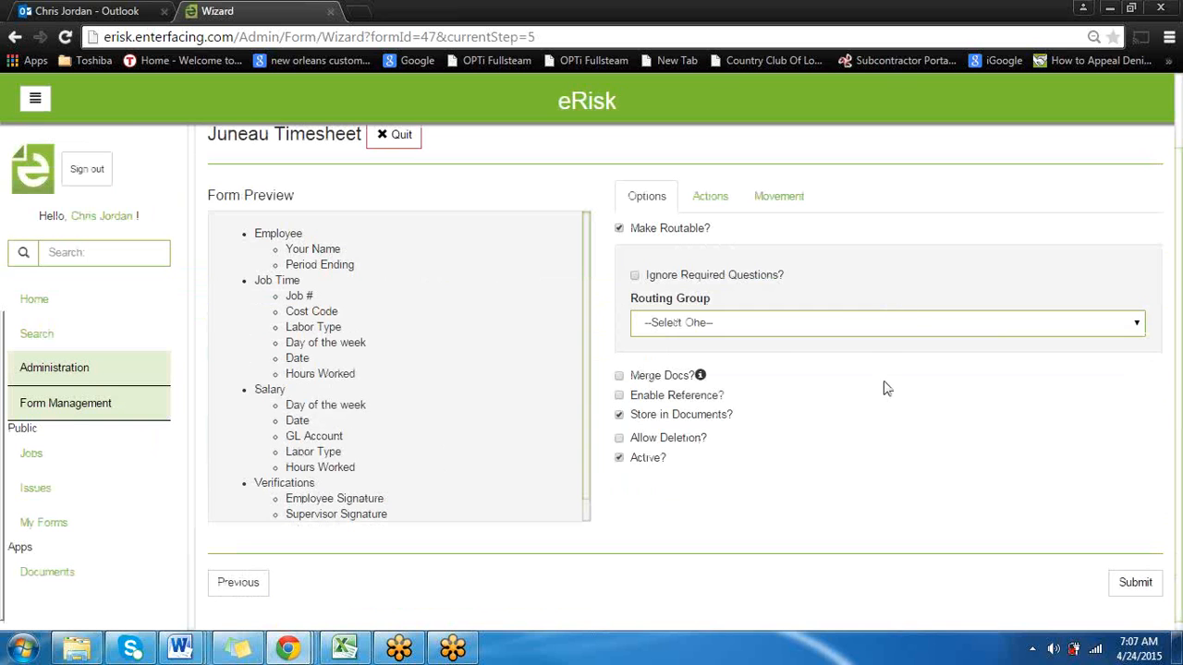
pyautogui.click(250, 590)
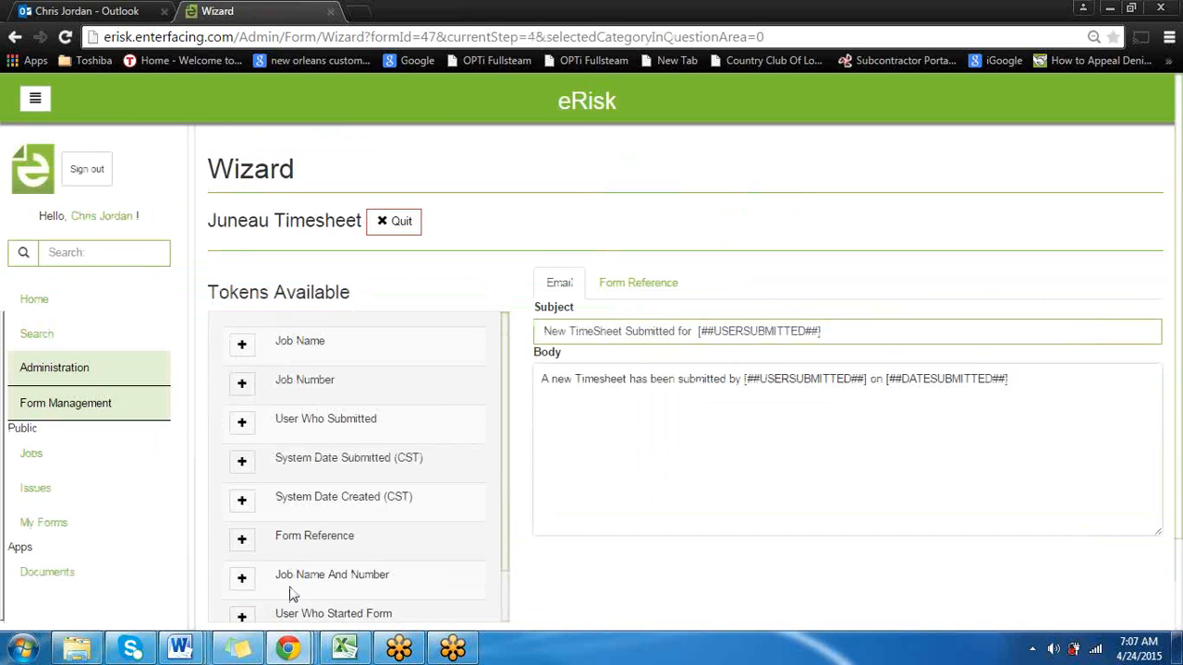
pyautogui.scroll(-2, 290, 592)
pyautogui.click(256, 589)
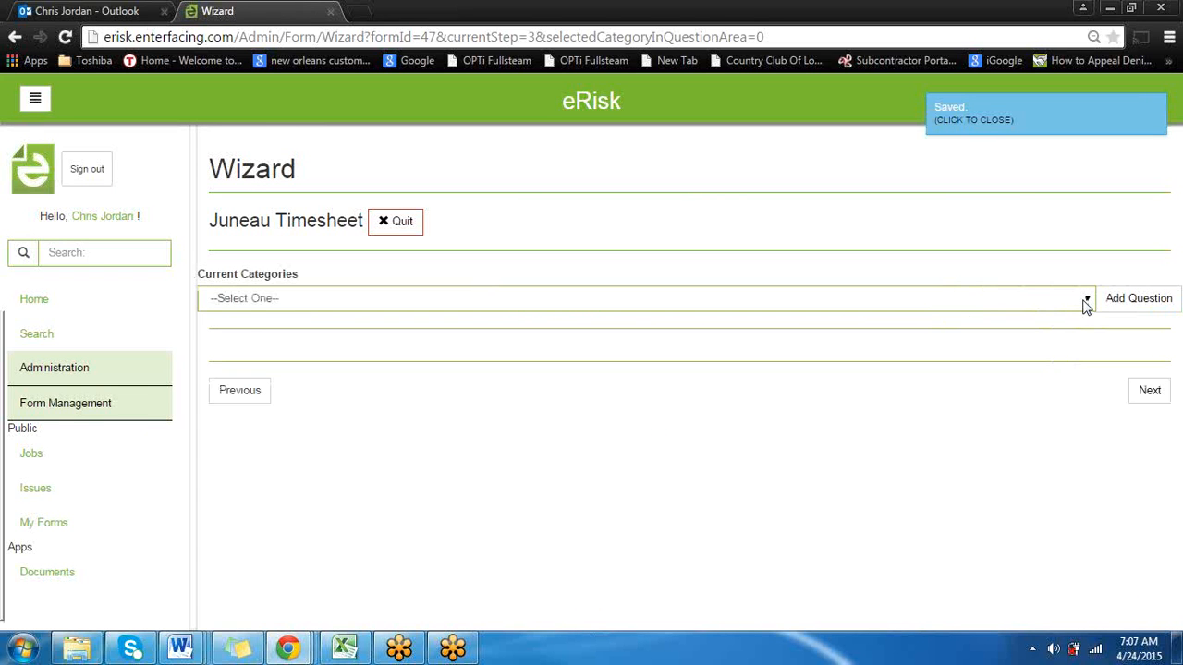
pyautogui.click(1086, 305)
pyautogui.click(1056, 331)
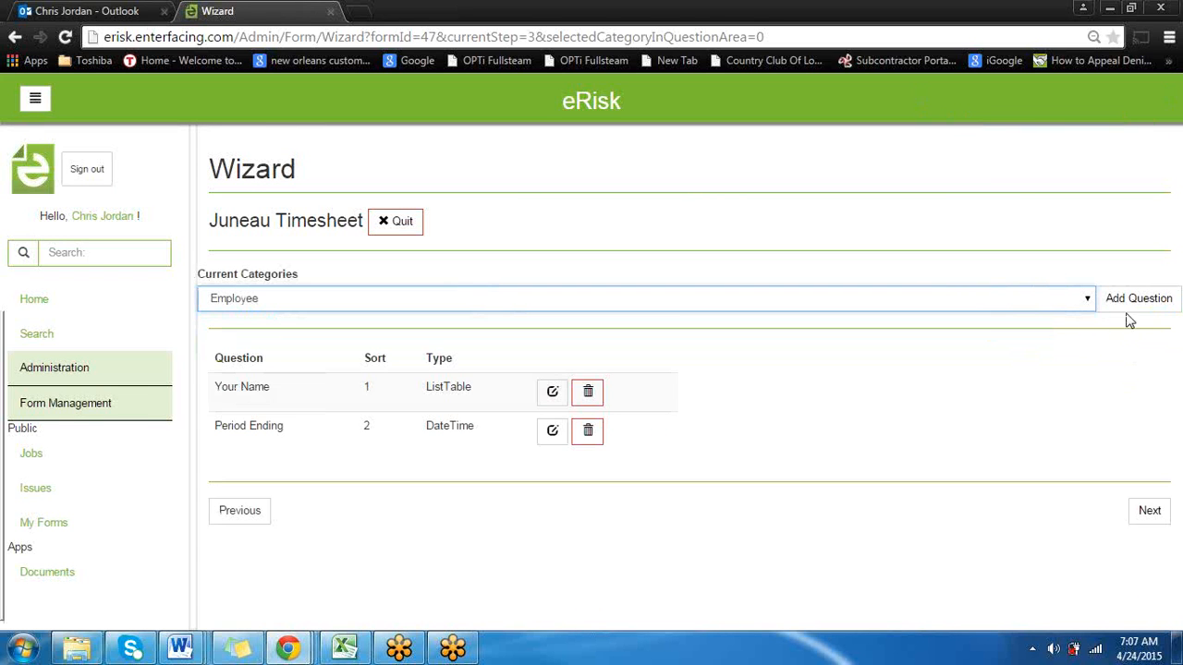
# Start a blank question in the Employee category, review its answer type and option settings, and close it without filling anything in
pyautogui.click(1133, 312)
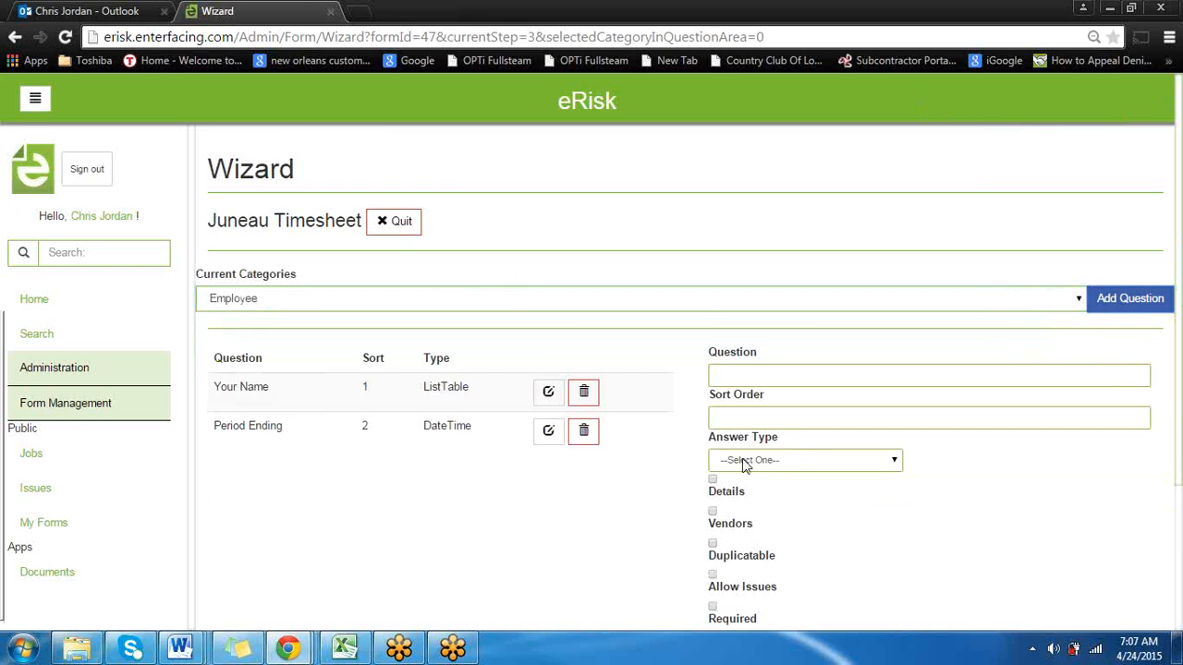
pyautogui.scroll(-4, 575, 490)
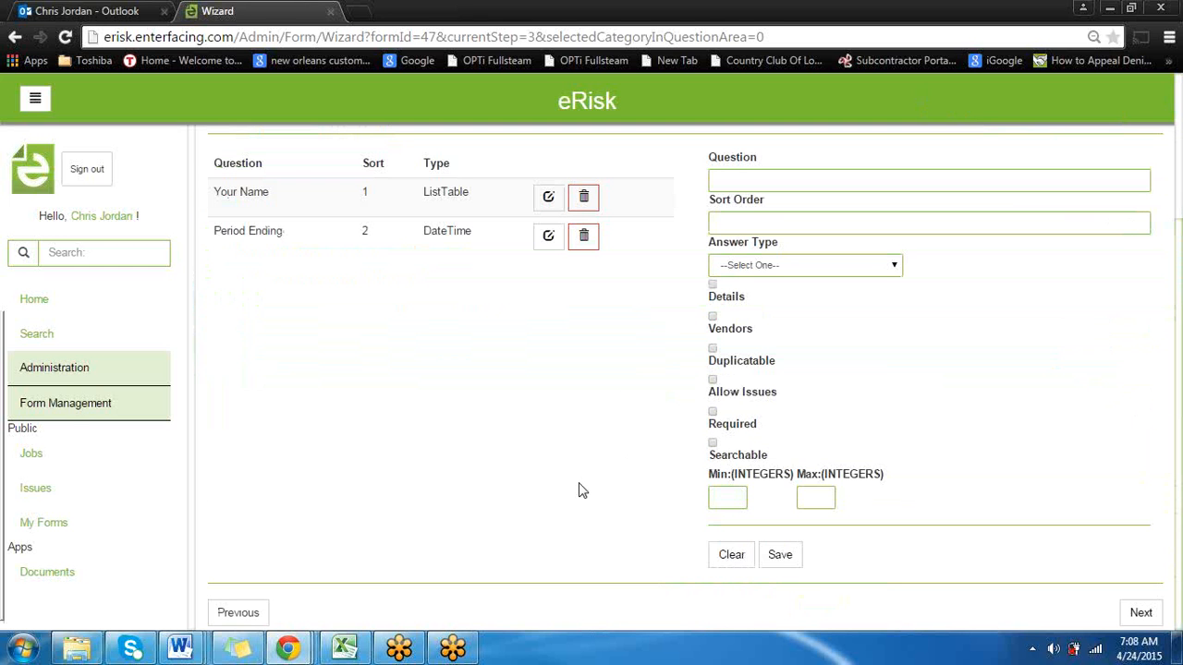
pyautogui.scroll(2, 577, 490)
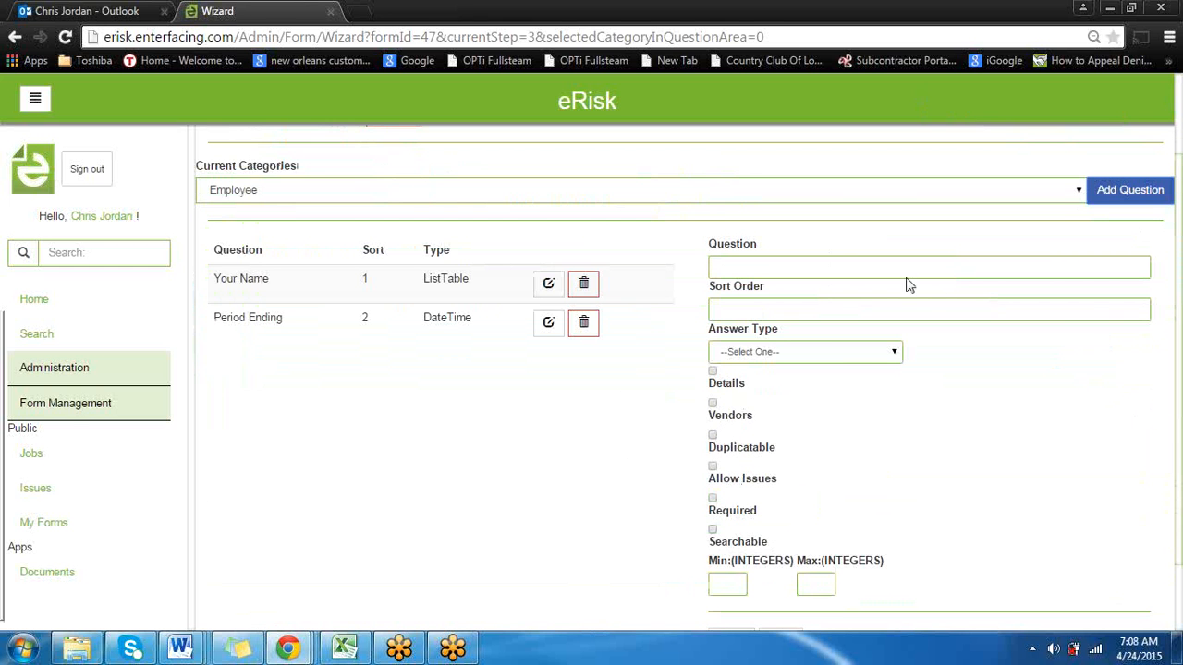
pyautogui.scroll(-2, 711, 499)
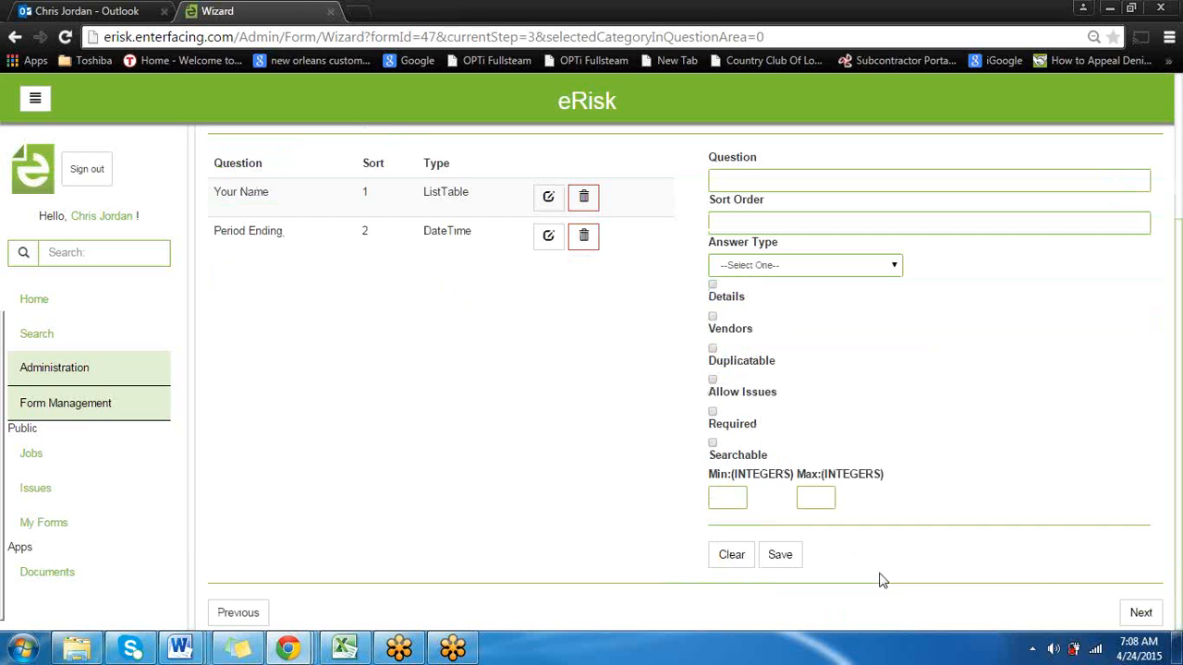
pyautogui.click(760, 549)
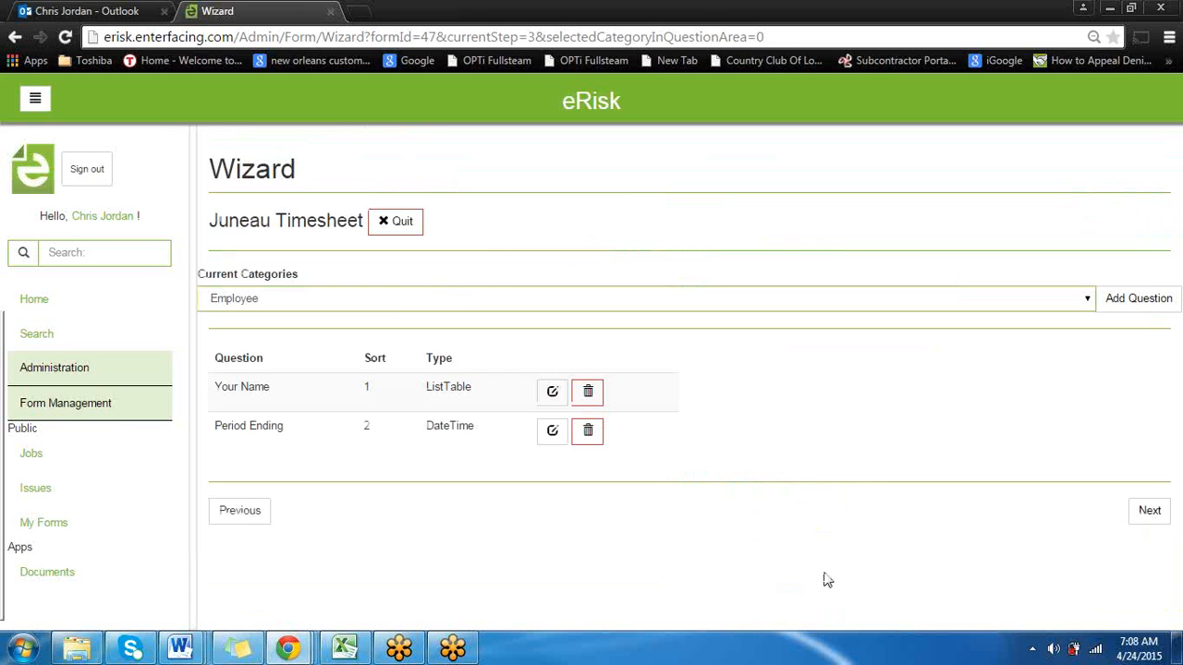
# Advance to the wizard's email template and add the Job Name token at the end of the message body
pyautogui.click(1151, 515)
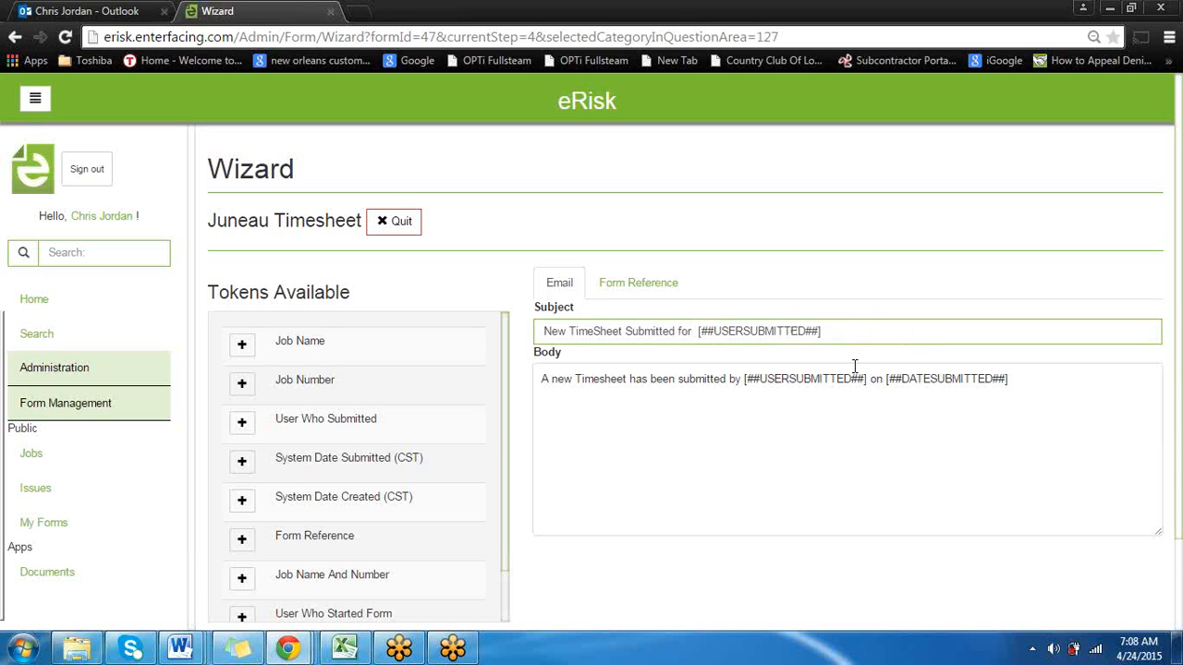
pyautogui.click(1029, 380)
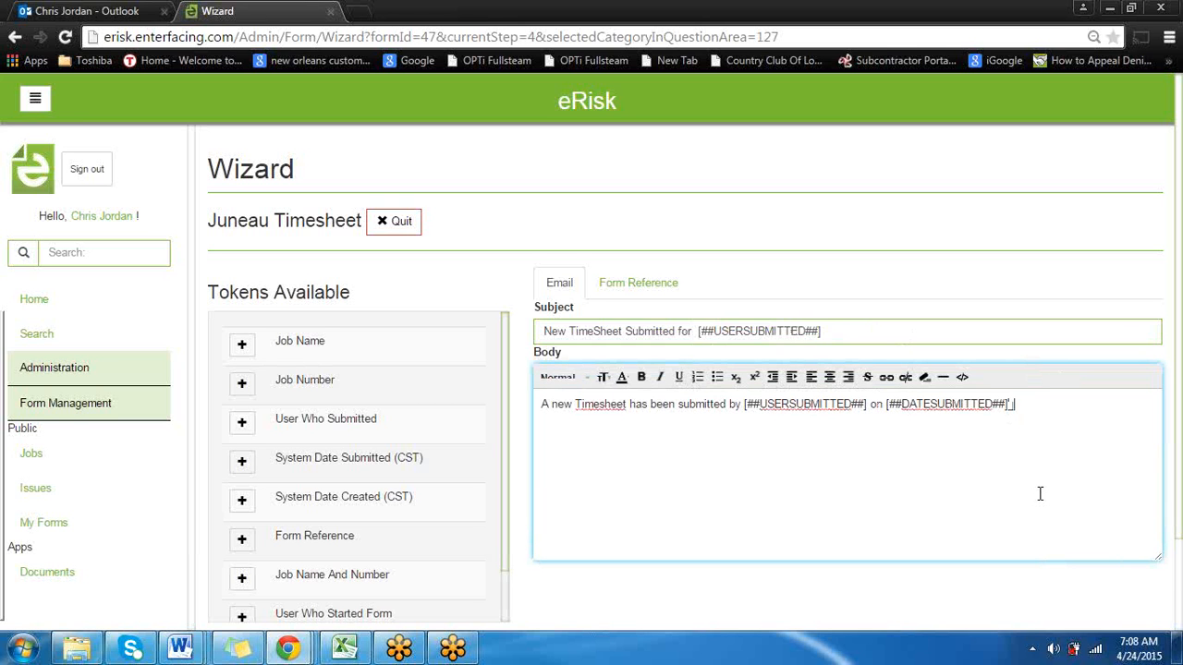
pyautogui.click(243, 344)
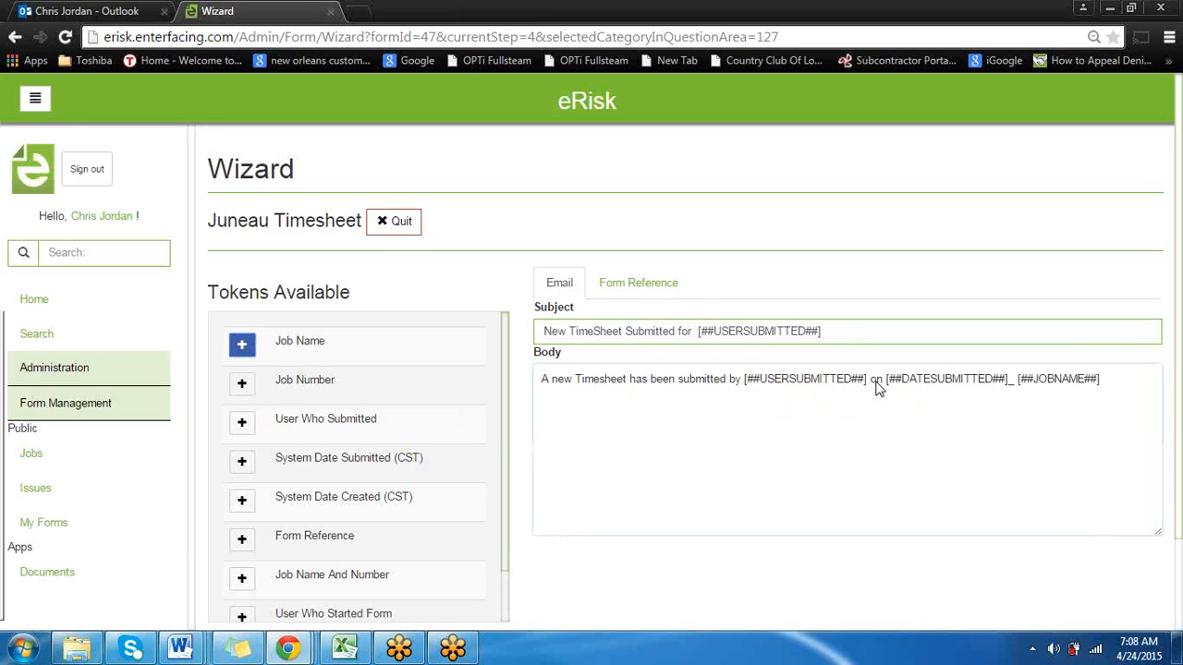
# Open the Form Reference template and review its text area alongside the available tokens
pyautogui.click(660, 292)
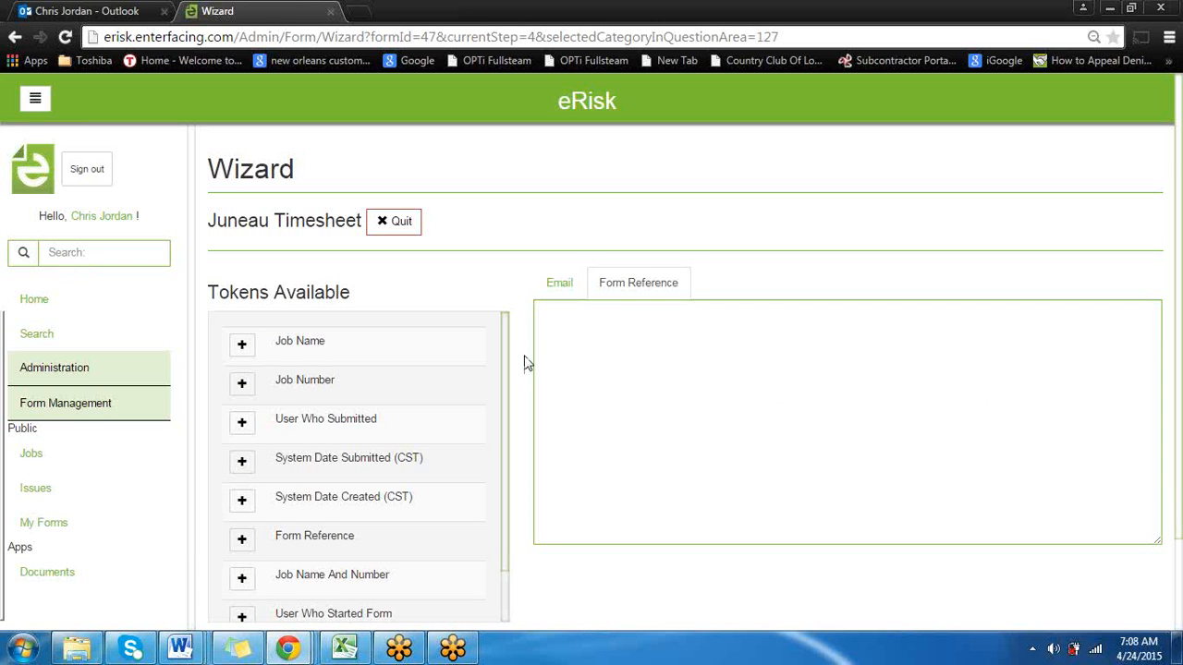
pyautogui.scroll(-3, 376, 472)
pyautogui.scroll(3, 348, 479)
pyautogui.scroll(-2, 643, 474)
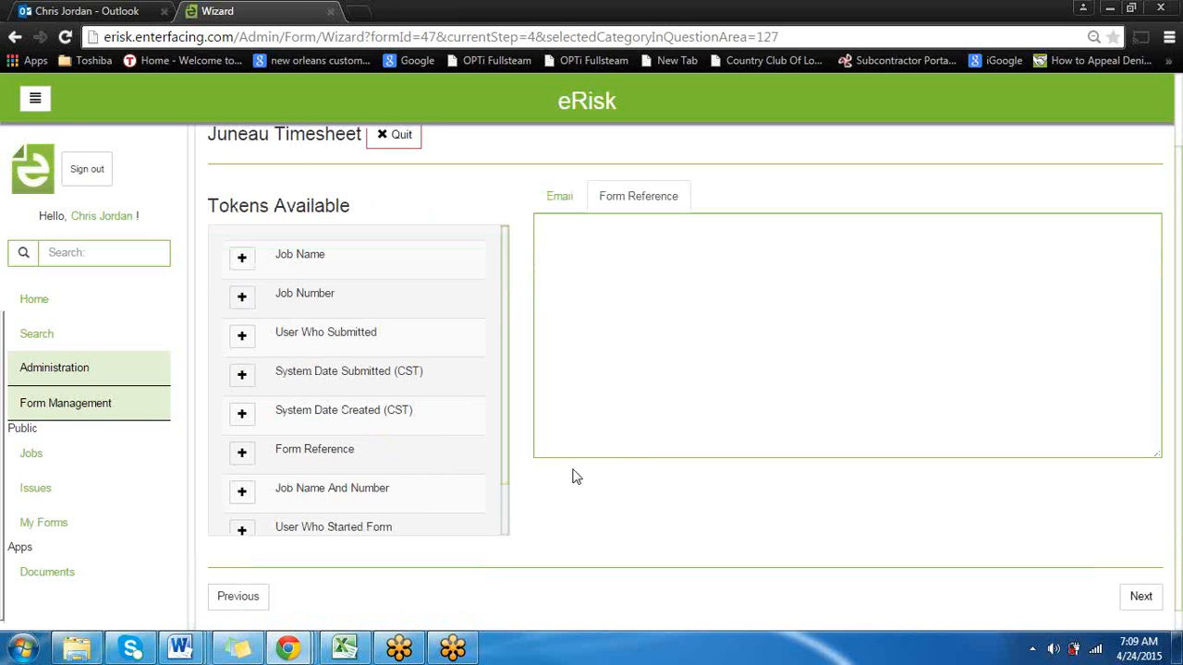
# Advance to the wizard's form options and view the Routing Group choices without selecting one
pyautogui.click(1129, 592)
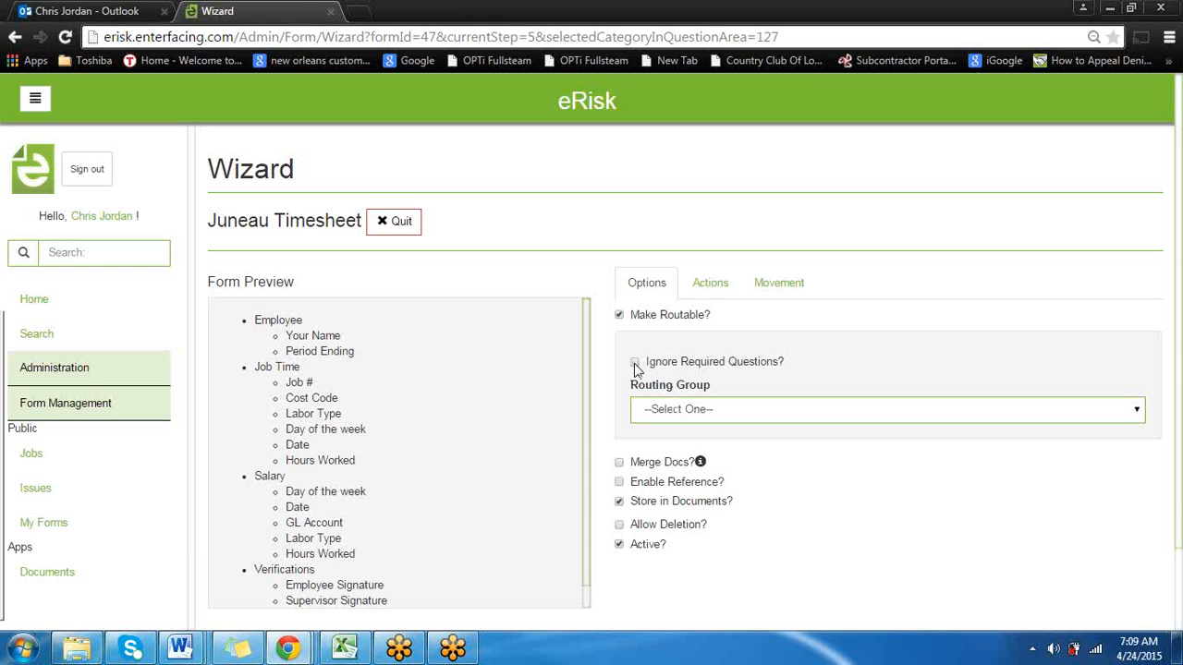
pyautogui.click(712, 409)
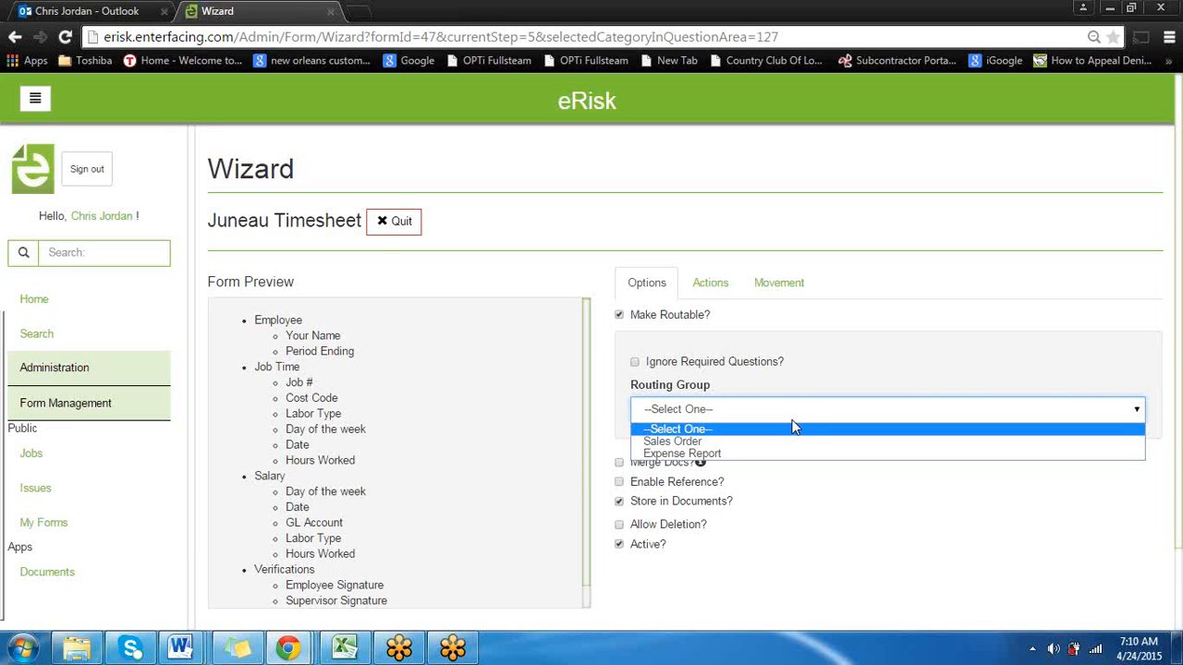
pyautogui.click(829, 524)
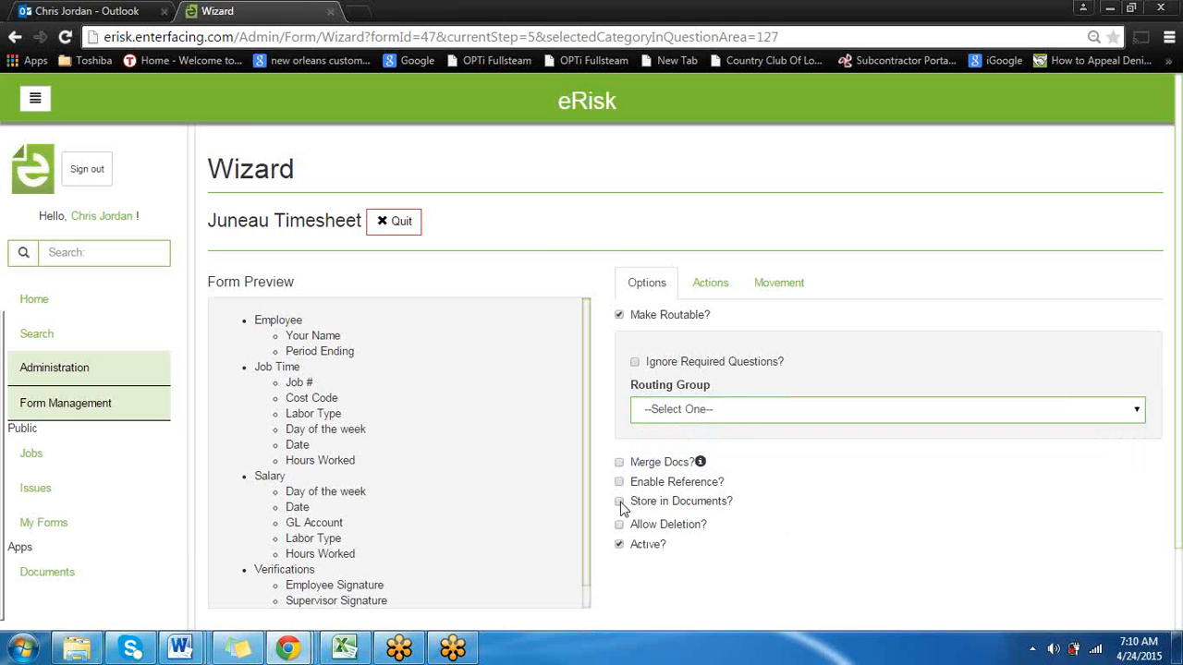
# Enable storing the form in documents and clear the existing filename and folder in its document configuration
pyautogui.click(619, 502)
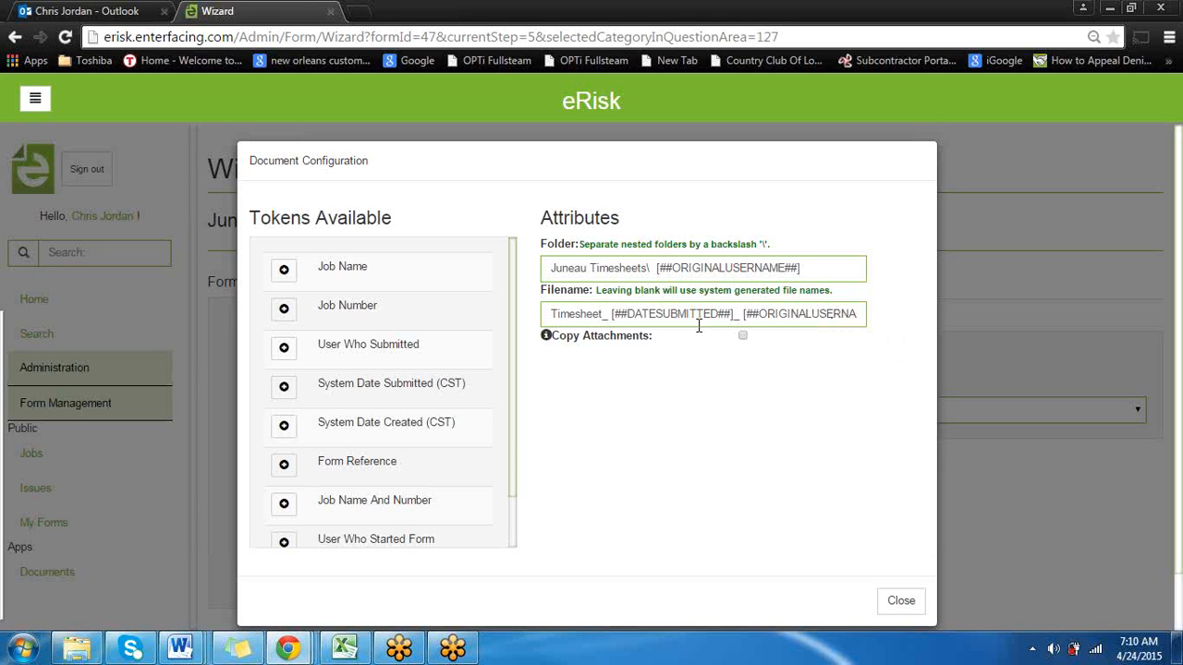
pyautogui.moveTo(551, 317); pyautogui.dragTo(925, 317)
pyautogui.press('BackSpace')
pyautogui.moveTo(819, 268); pyautogui.dragTo(531, 280)
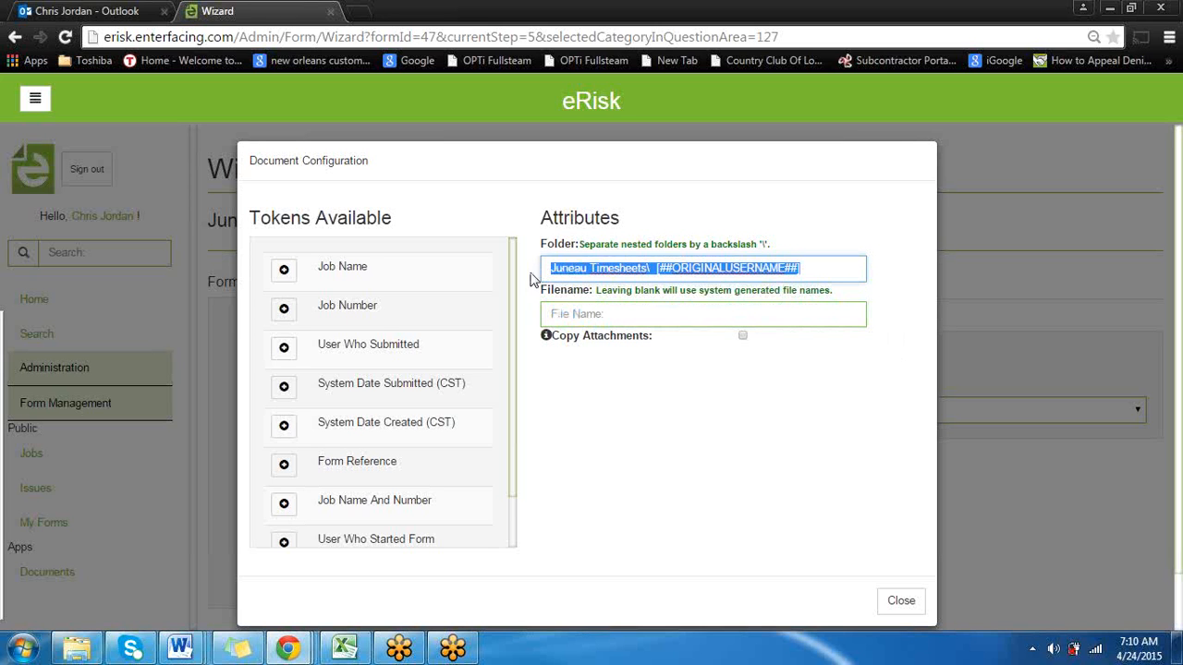
pyautogui.press('BackSpace')
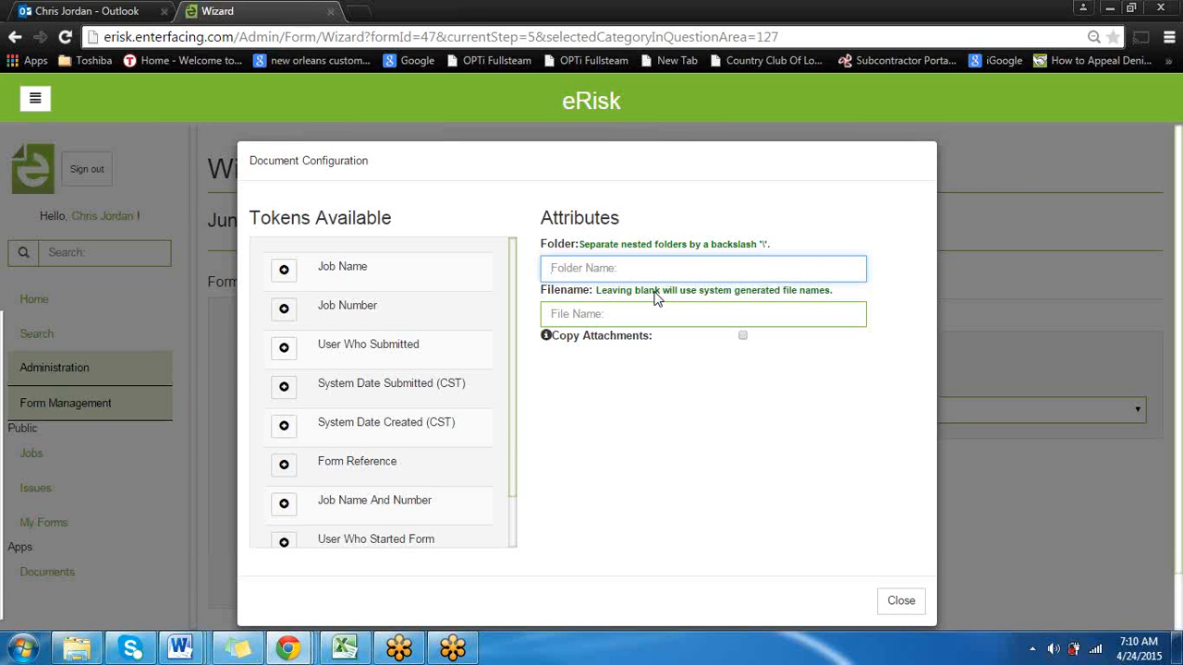
# Set the document folder to Timesheets\ followed by the User Who Submitted token
pyautogui.write('Timesheets\\')
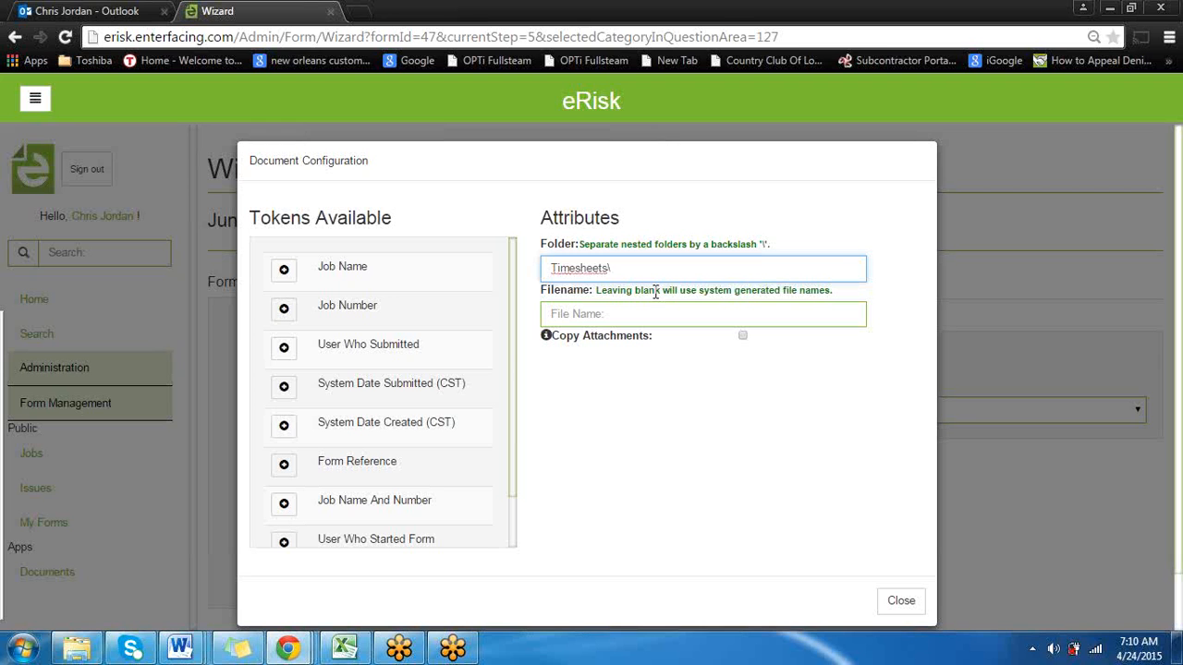
pyautogui.click(284, 352)
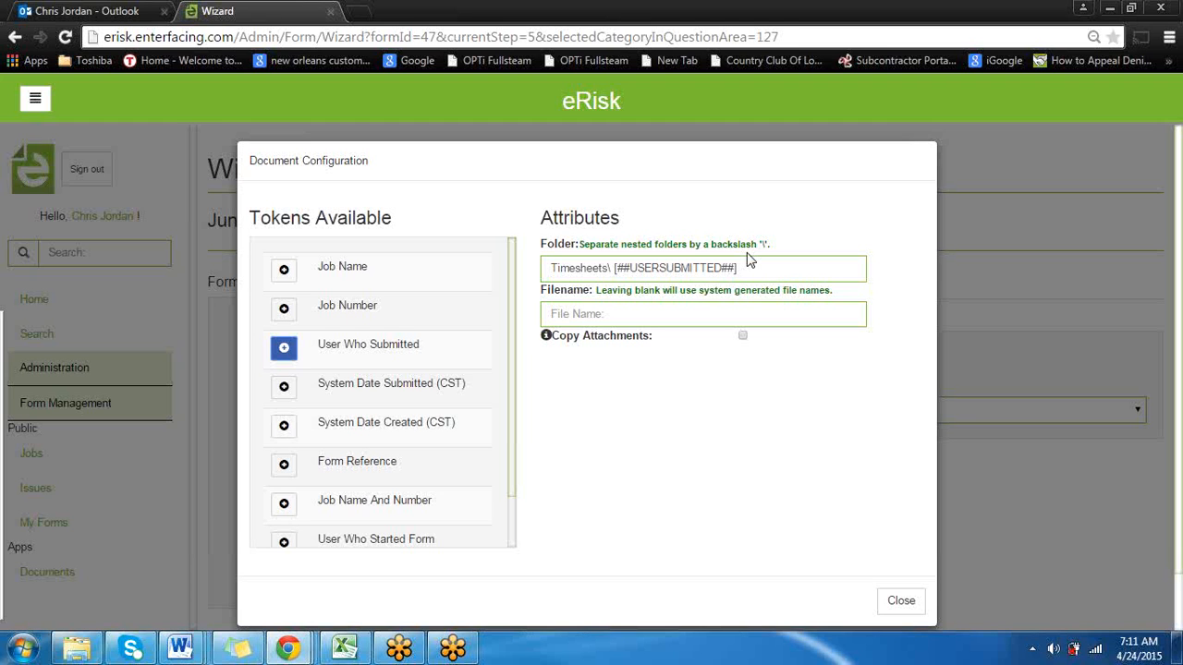
# Set the document filename to the suggested Timesheet_ [##DATESUBMITTED##]_ [##ORIGINALUSERNAME##] and close the document configuration
pyautogui.click(623, 312)
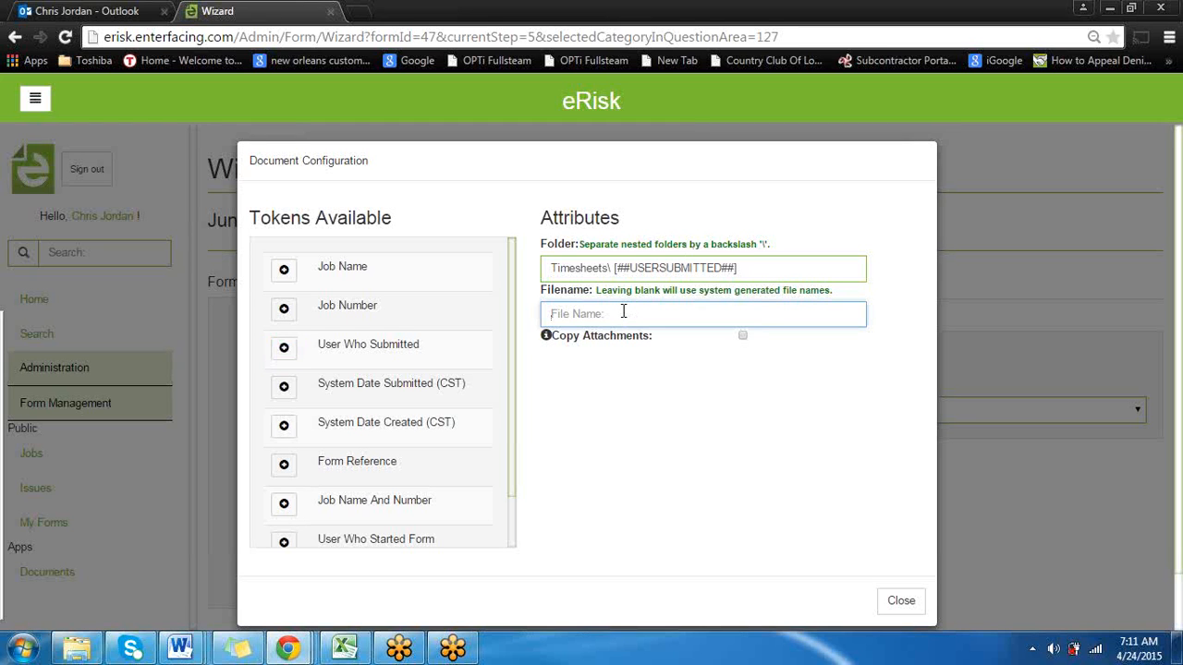
pyautogui.write('T')
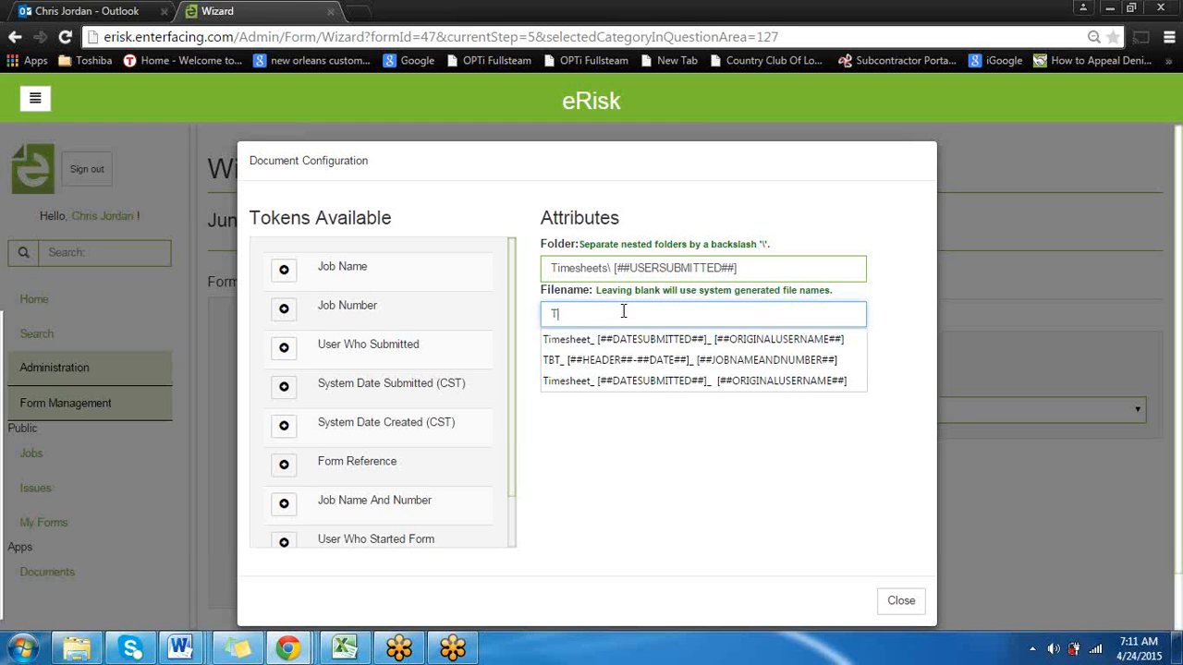
pyautogui.click(689, 340)
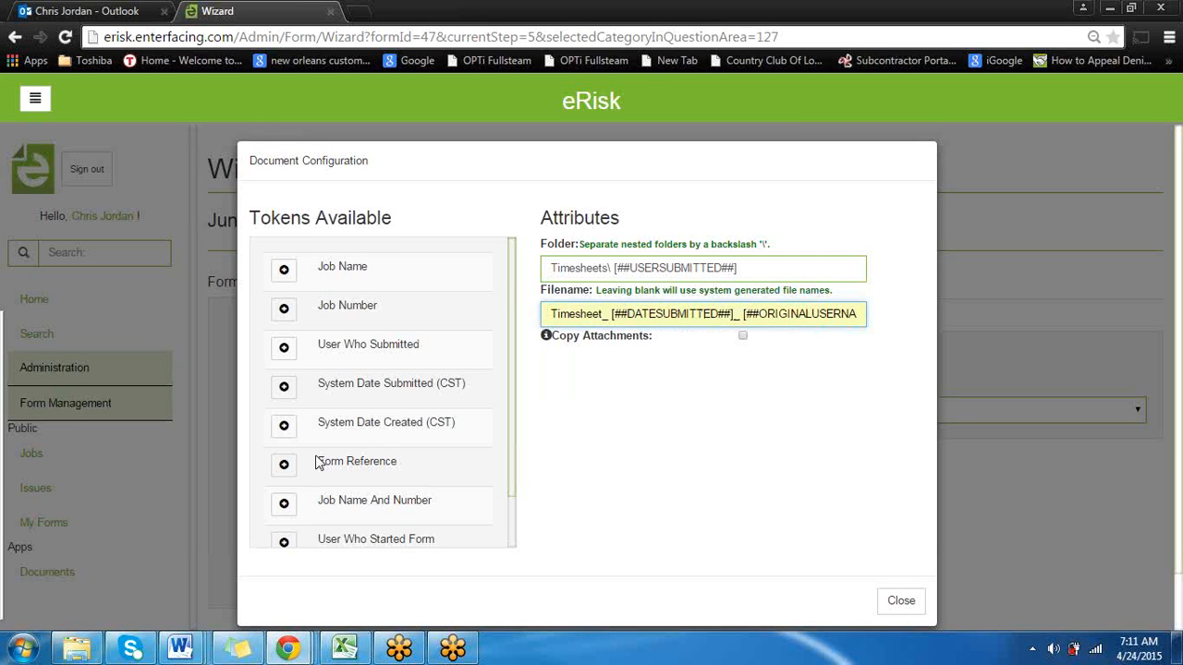
pyautogui.scroll(-1, 317, 462)
pyautogui.scroll(1, 342, 434)
pyautogui.click(901, 602)
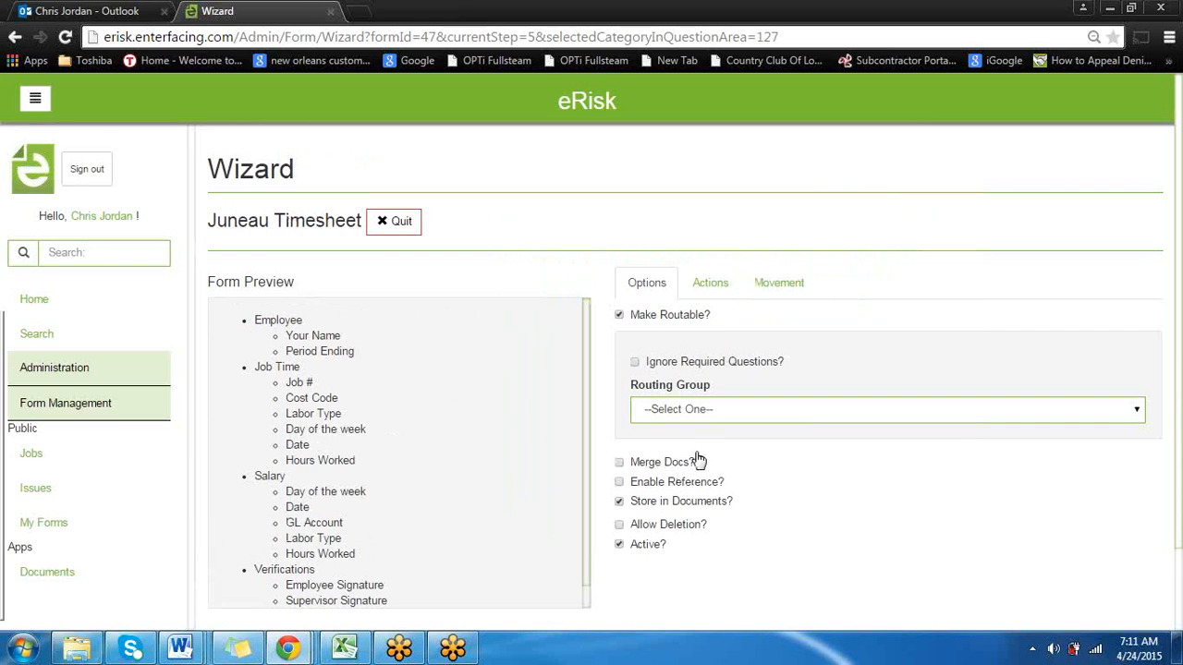
# Review the form's Actions settings and its Movement email settings, including the available tokens and body area
pyautogui.click(714, 293)
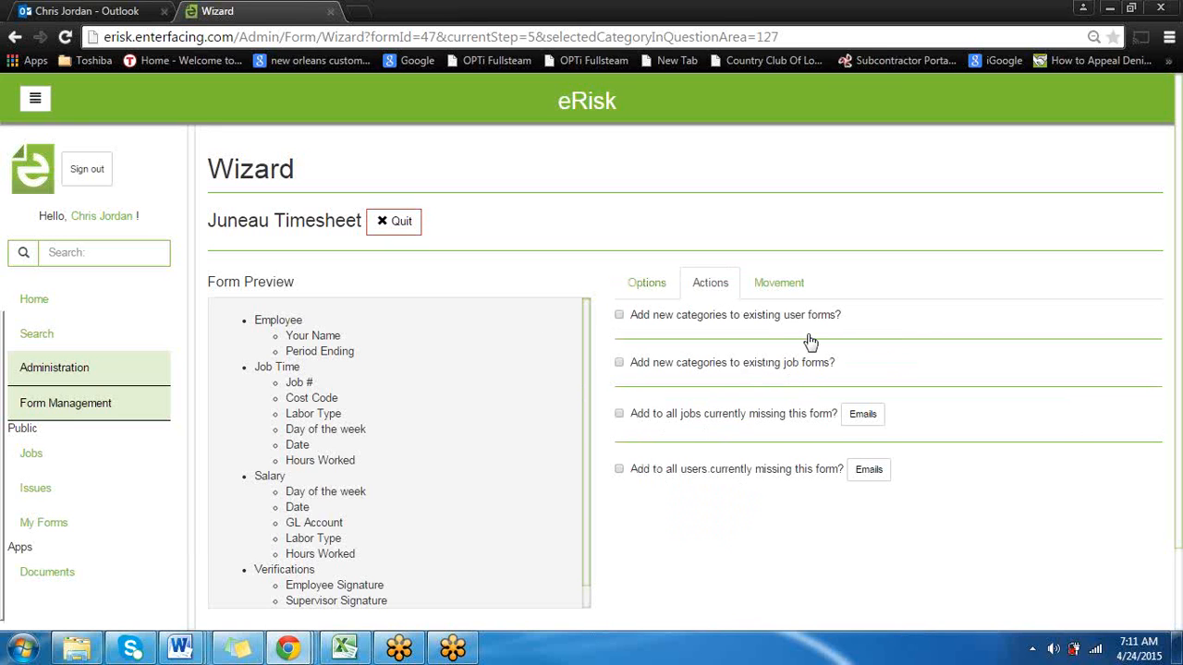
pyautogui.click(785, 294)
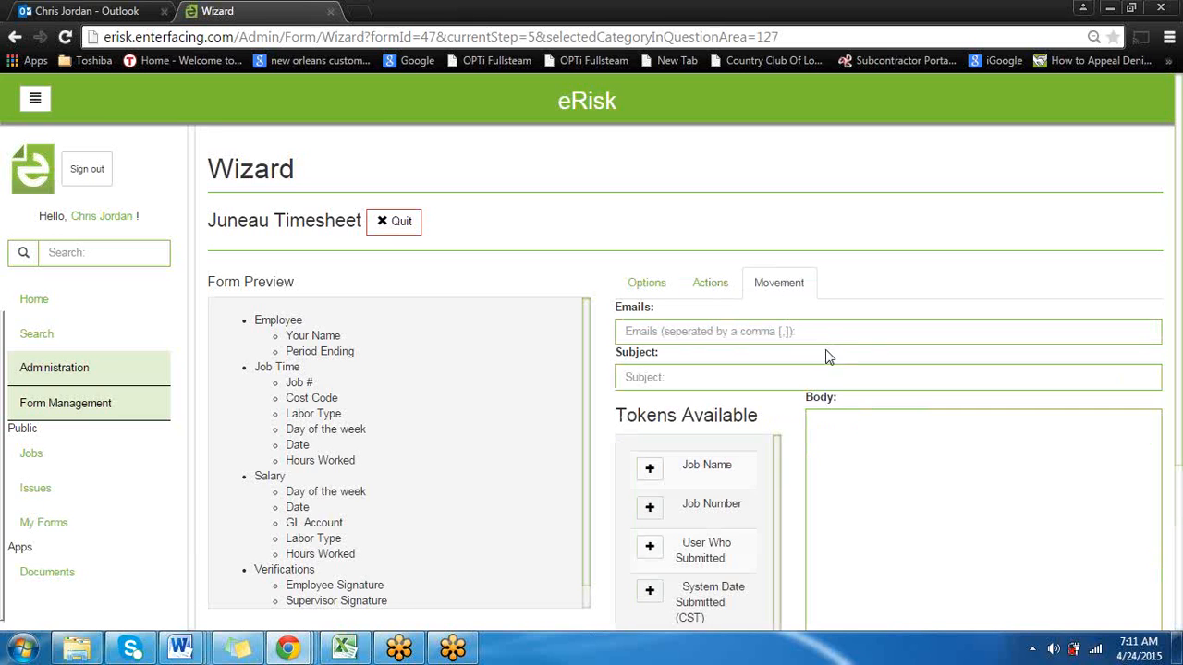
pyautogui.scroll(-1, 829, 351)
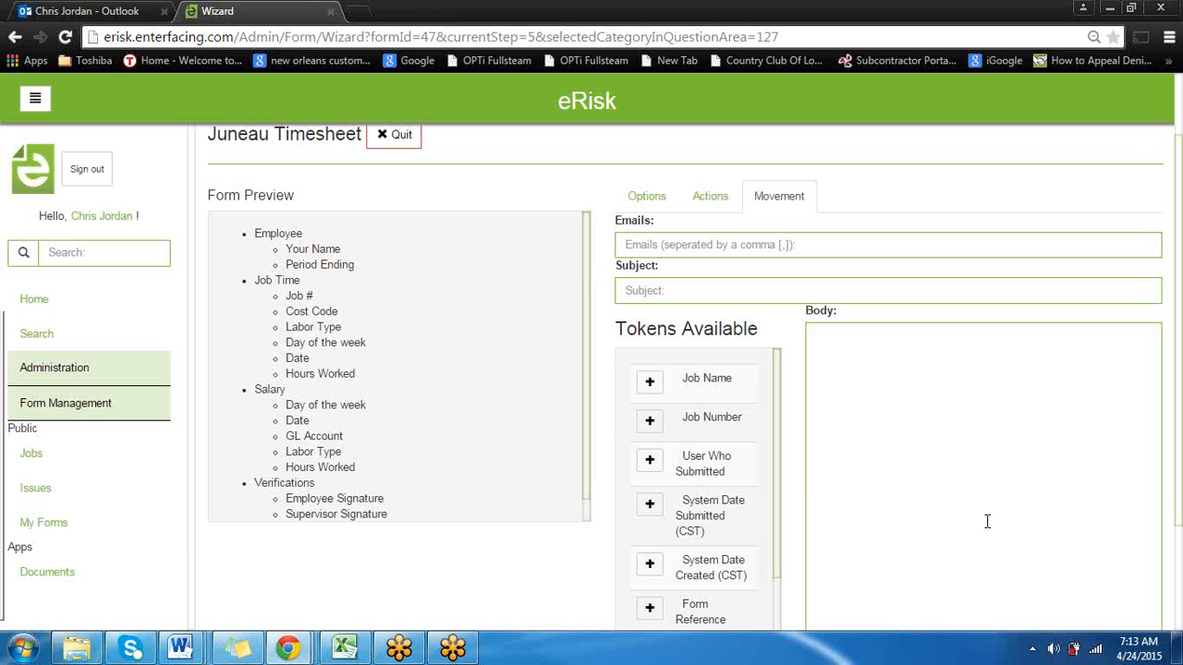
pyautogui.scroll(1, 934, 432)
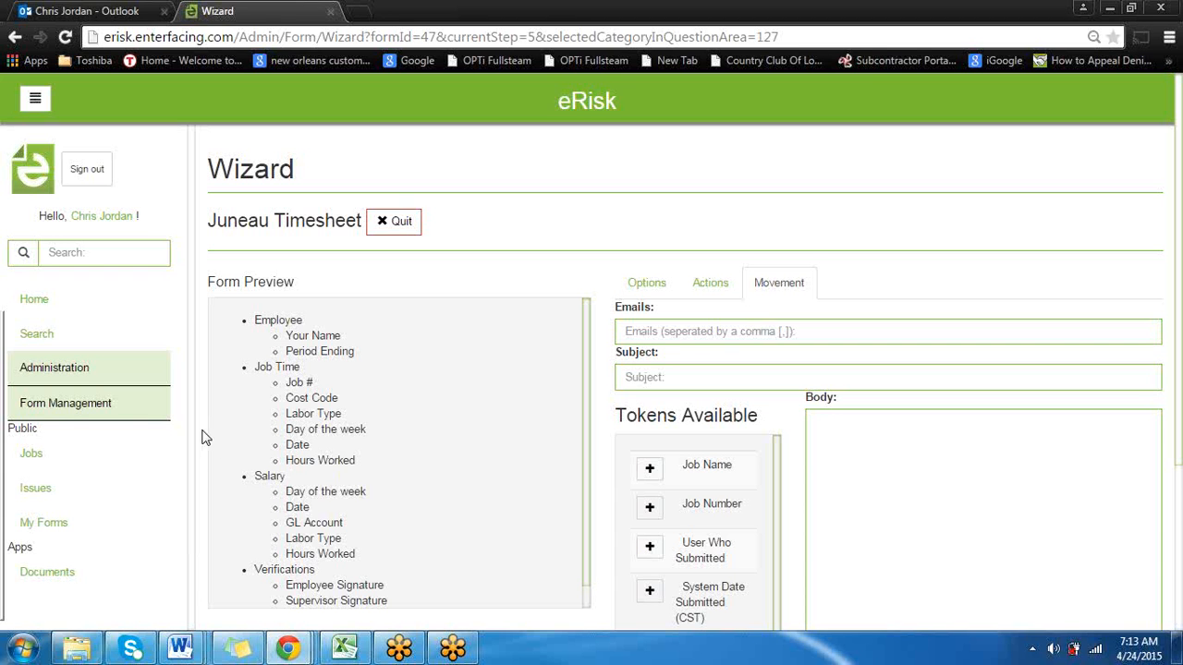
# Go to the form reports under Form Management and open the Juneau Timesheet report for editing
pyautogui.click(100, 415)
pyautogui.scroll(-1, 78, 481)
pyautogui.click(79, 500)
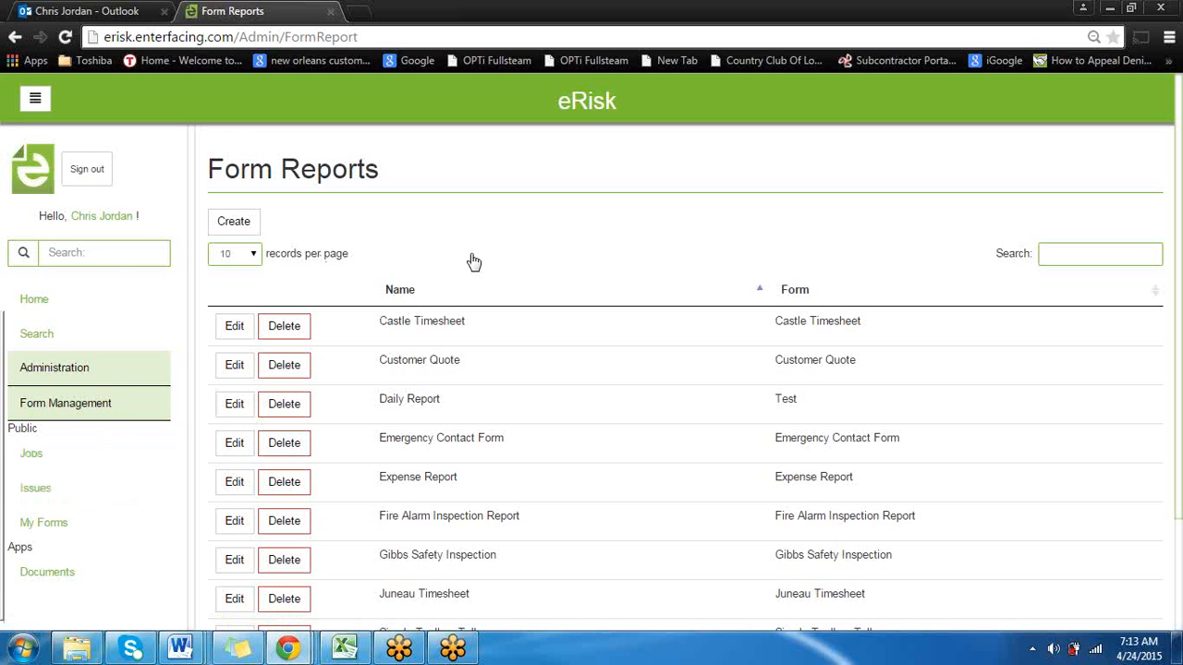
pyautogui.scroll(-1, 573, 469)
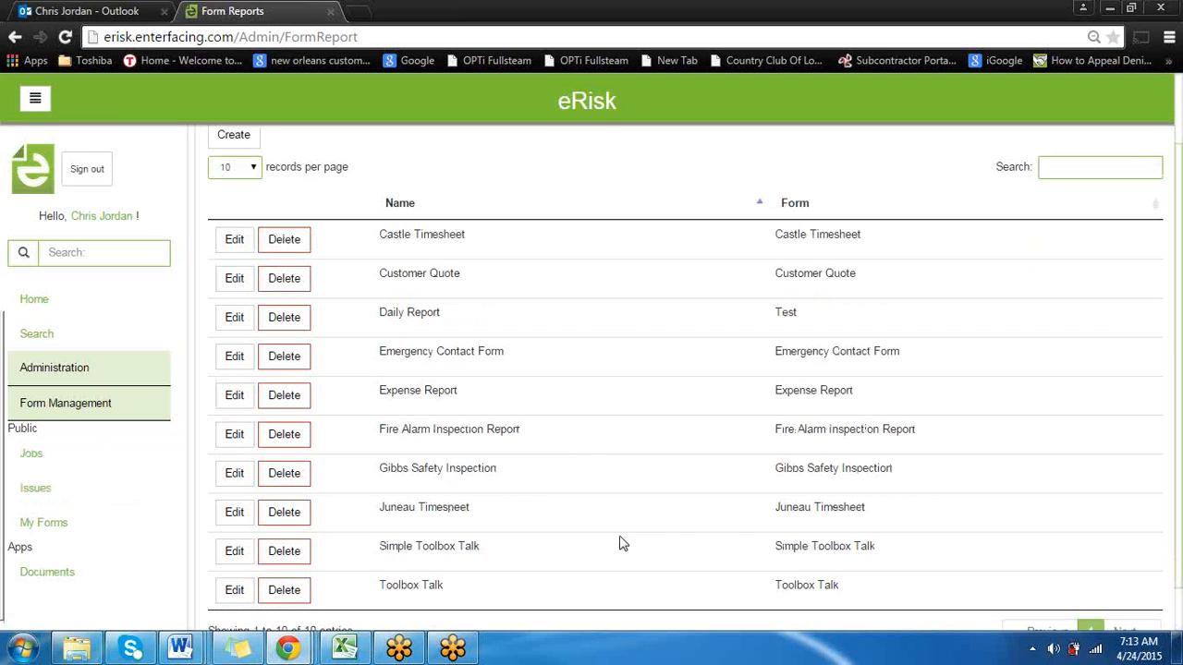
pyautogui.click(233, 515)
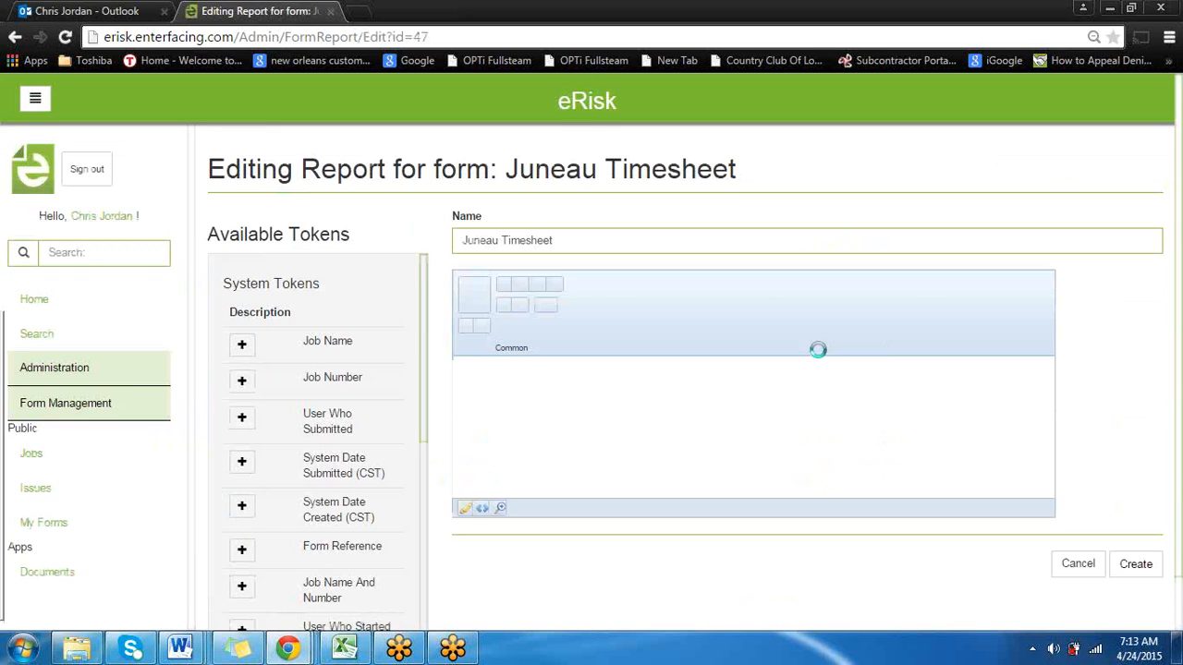
# Examine the Juneau Timesheet report template from heading to signatures, along with its category and question tokens
pyautogui.scroll(-1, 1106, 453)
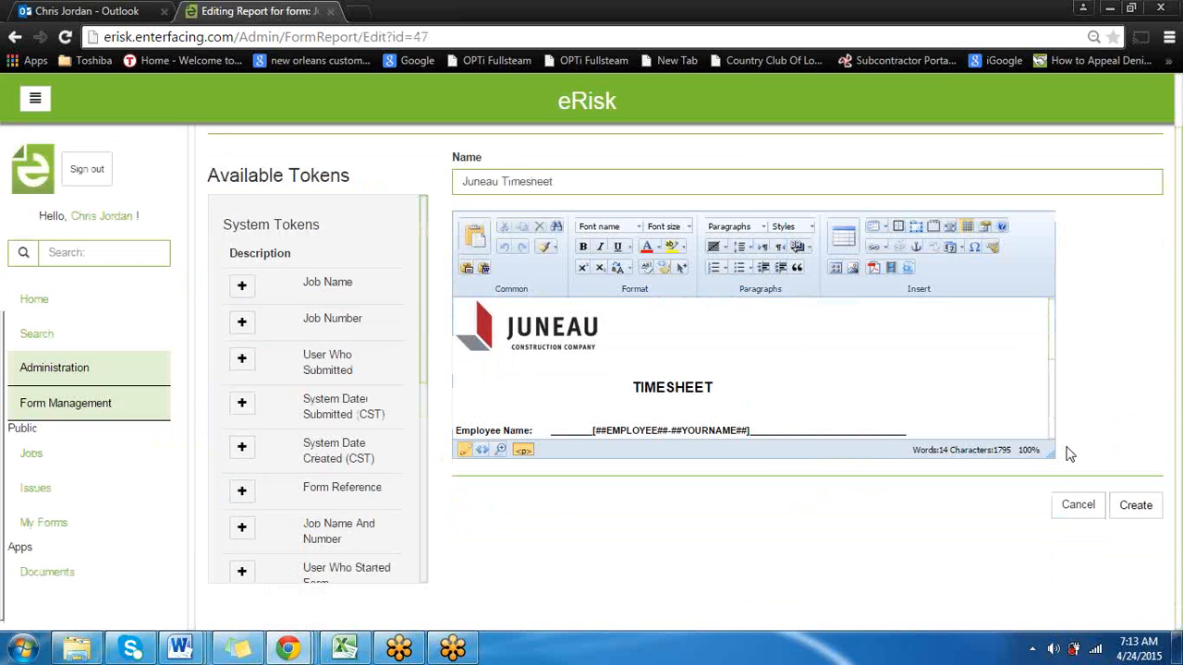
pyautogui.scroll(-1, 650, 354)
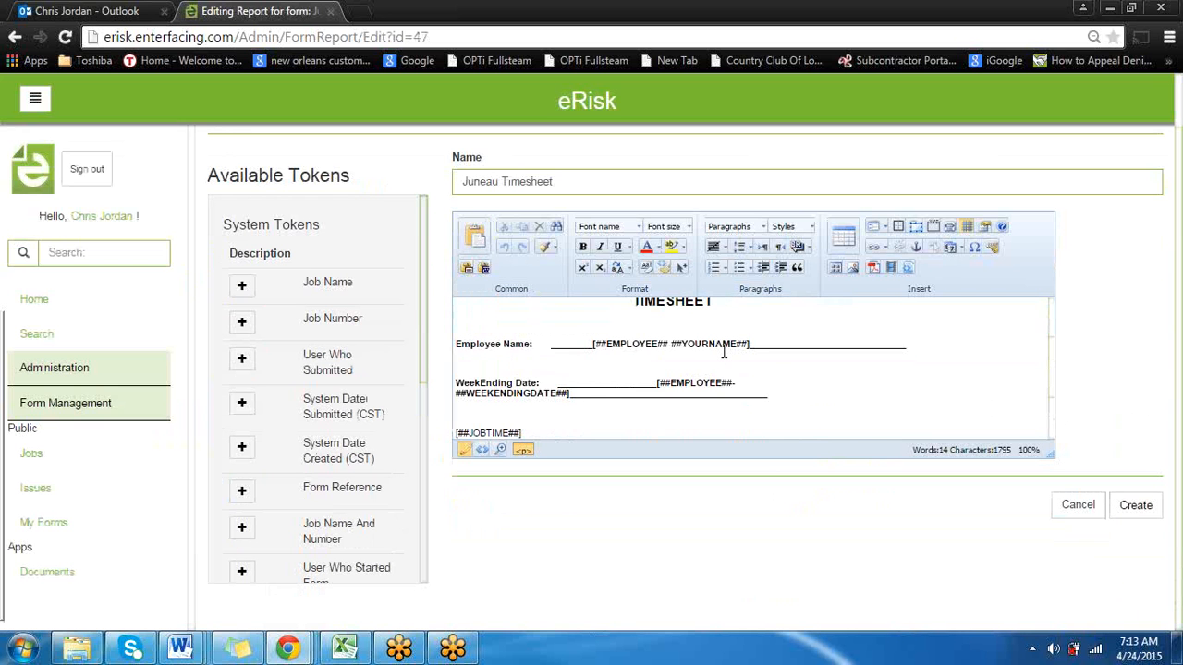
pyautogui.scroll(-1, 724, 355)
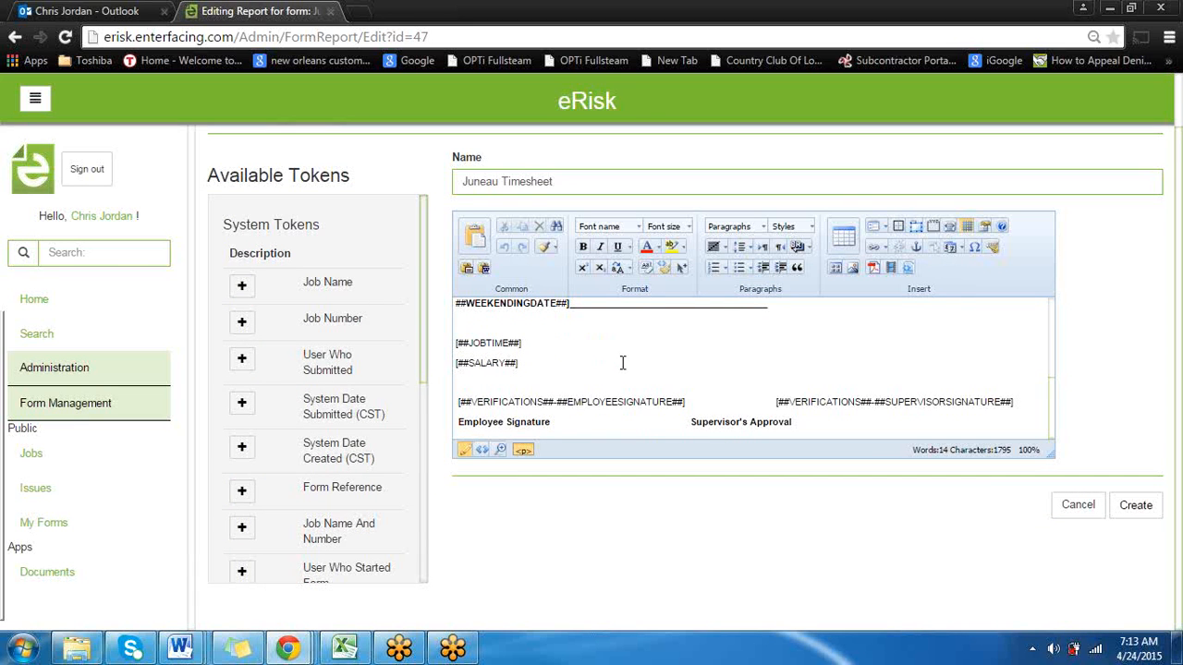
pyautogui.scroll(-4, 324, 383)
pyautogui.scroll(2, 323, 374)
pyautogui.scroll(-2, 323, 374)
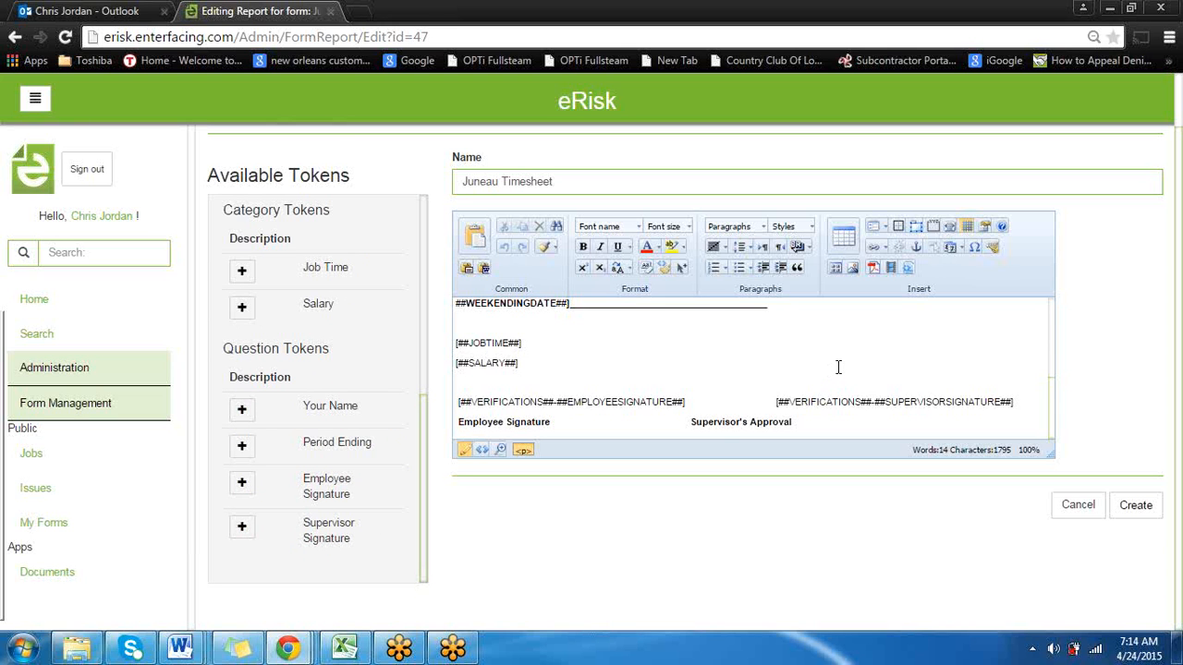
pyautogui.scroll(1, 839, 368)
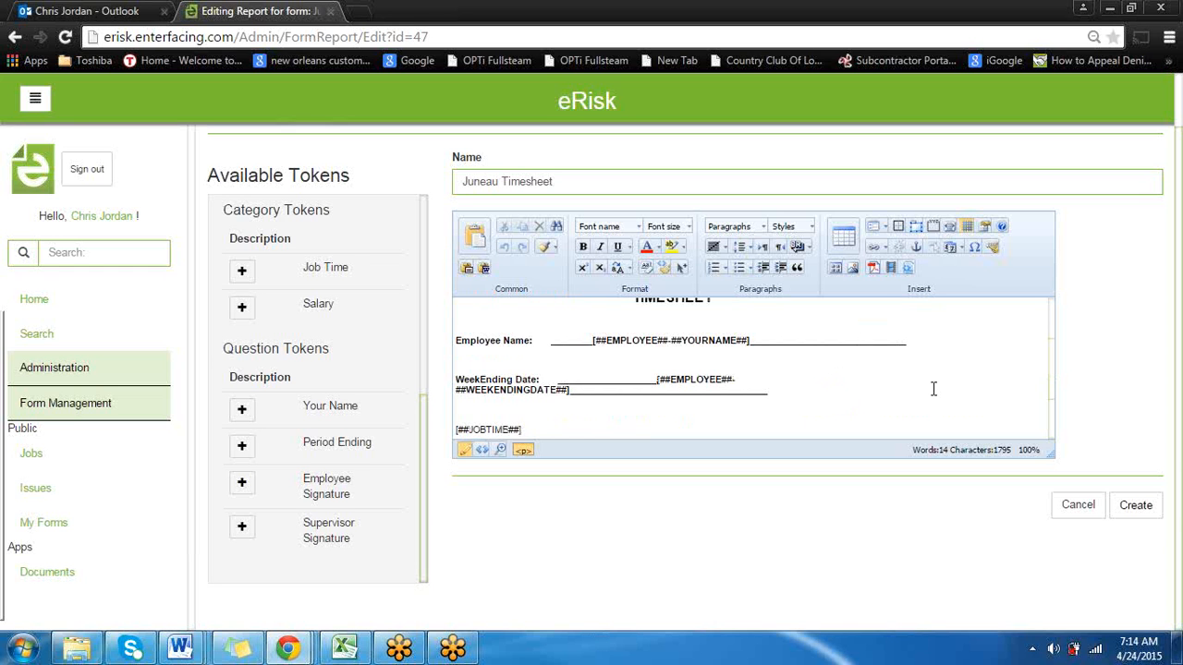
pyautogui.scroll(1, 802, 395)
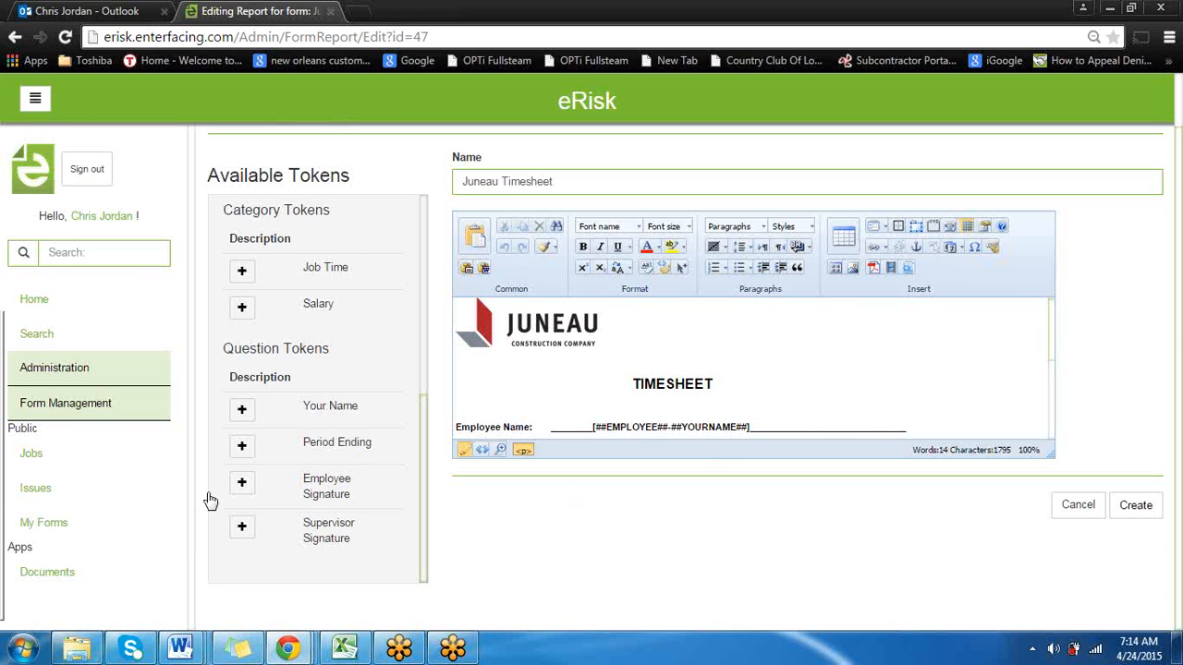
# In Documents, expand the ROOT folder, search the folders by an employee's first name and open that employee's Juneau Timesheets folder
pyautogui.click(65, 578)
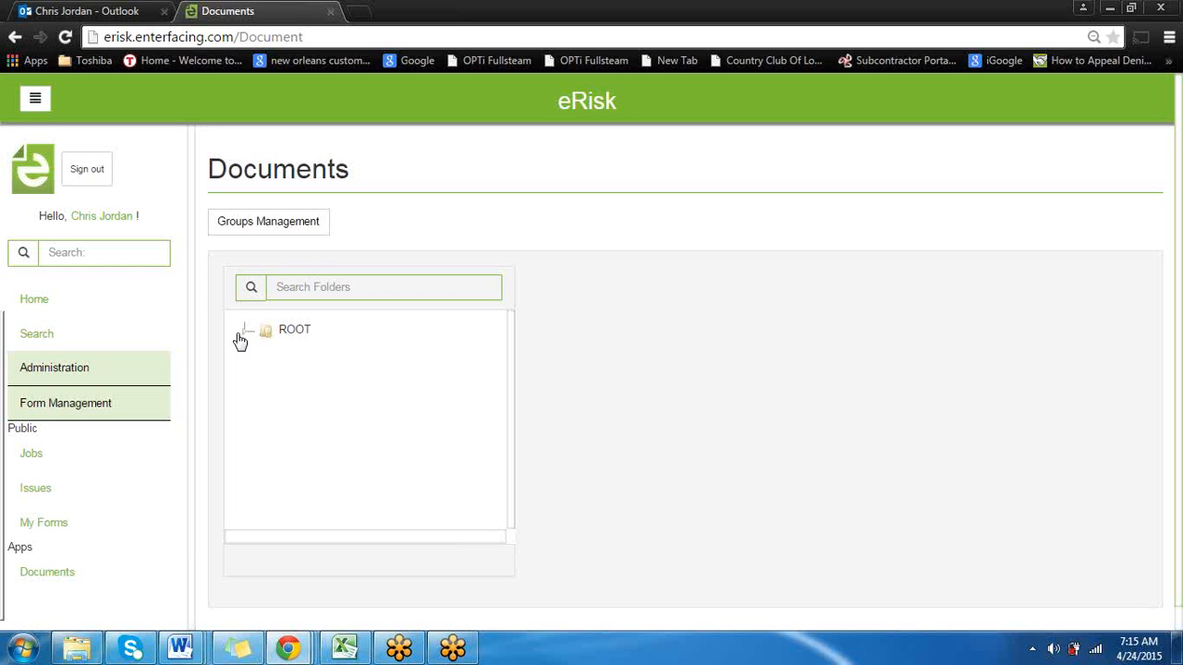
pyautogui.click(245, 335)
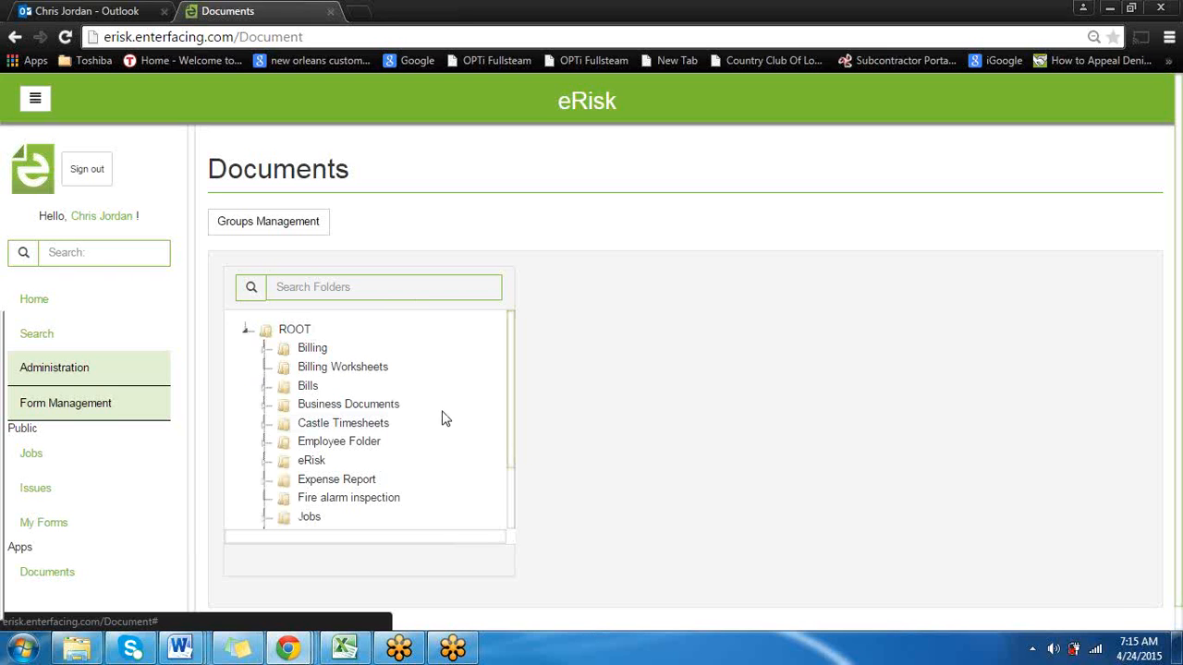
pyautogui.click(383, 287)
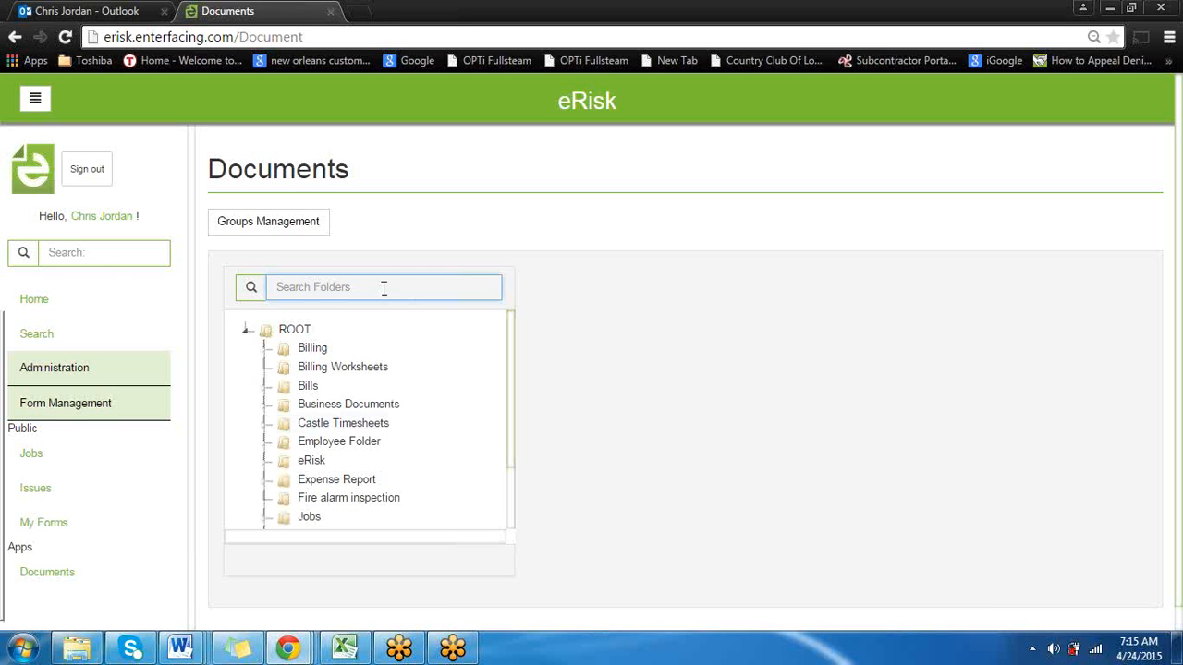
pyautogui.write('test')
pyautogui.press('BackSpace')
pyautogui.press('BackSpace')
pyautogui.press('BackSpace')
pyautogui.write('ara')
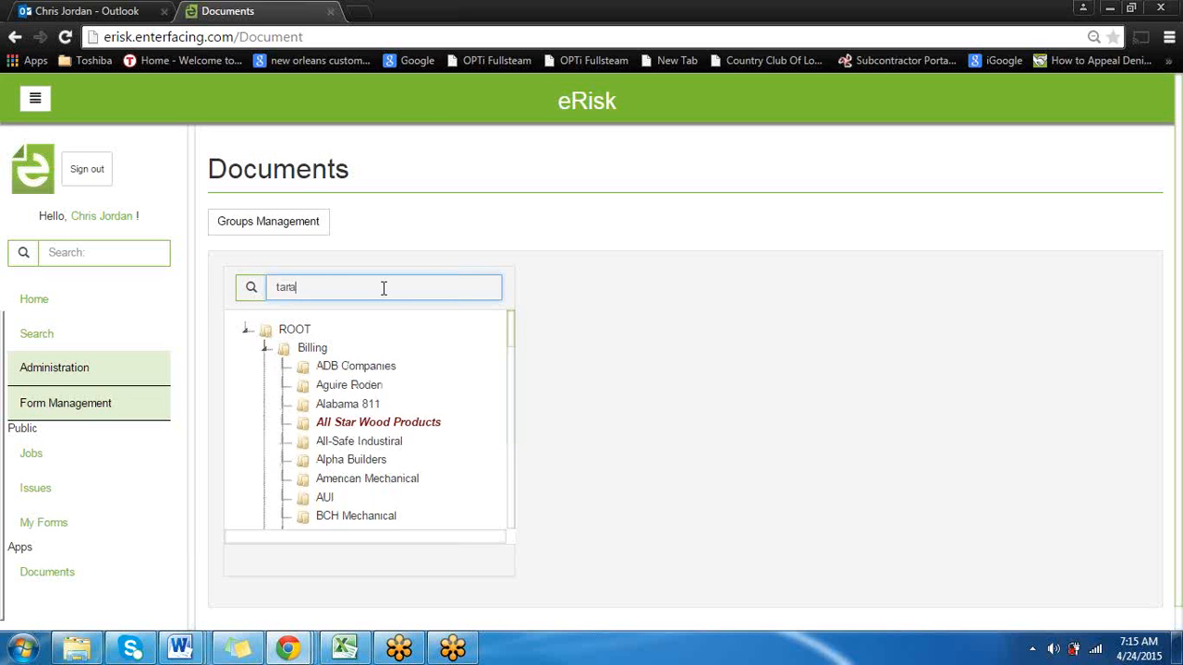
pyautogui.click(352, 454)
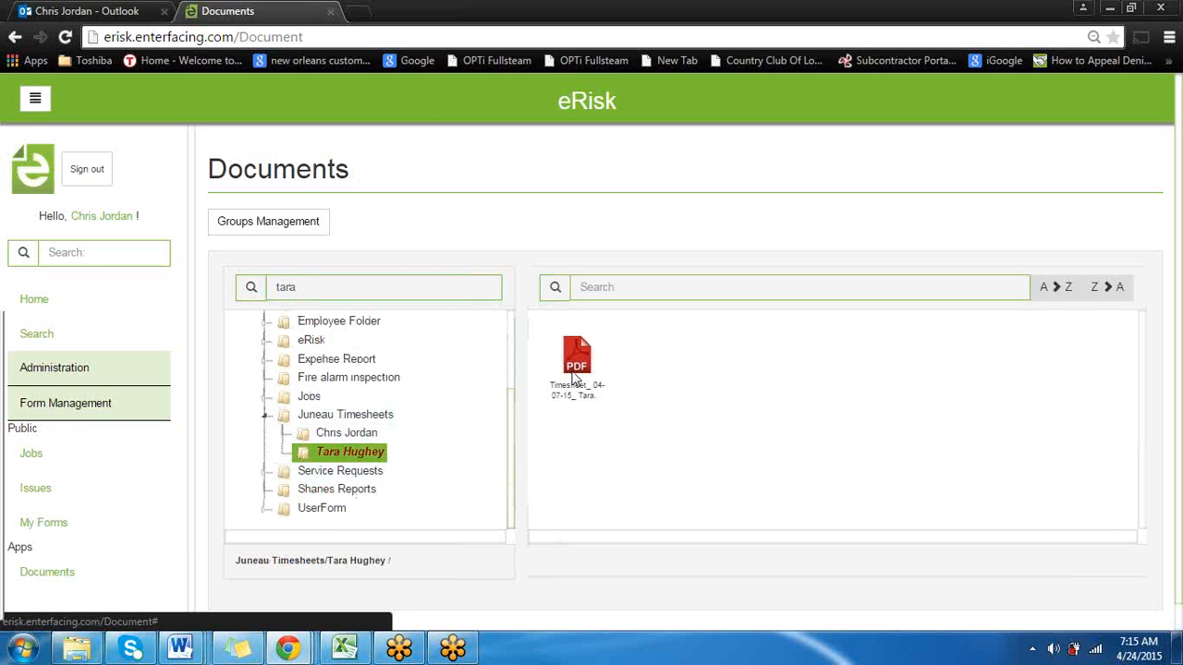
# Search the folders for another employee's name and open Expense Report - 01-13-15.pdf from their Expense Report folder
pyautogui.moveTo(378, 288); pyautogui.dragTo(217, 296)
pyautogui.write('ster')
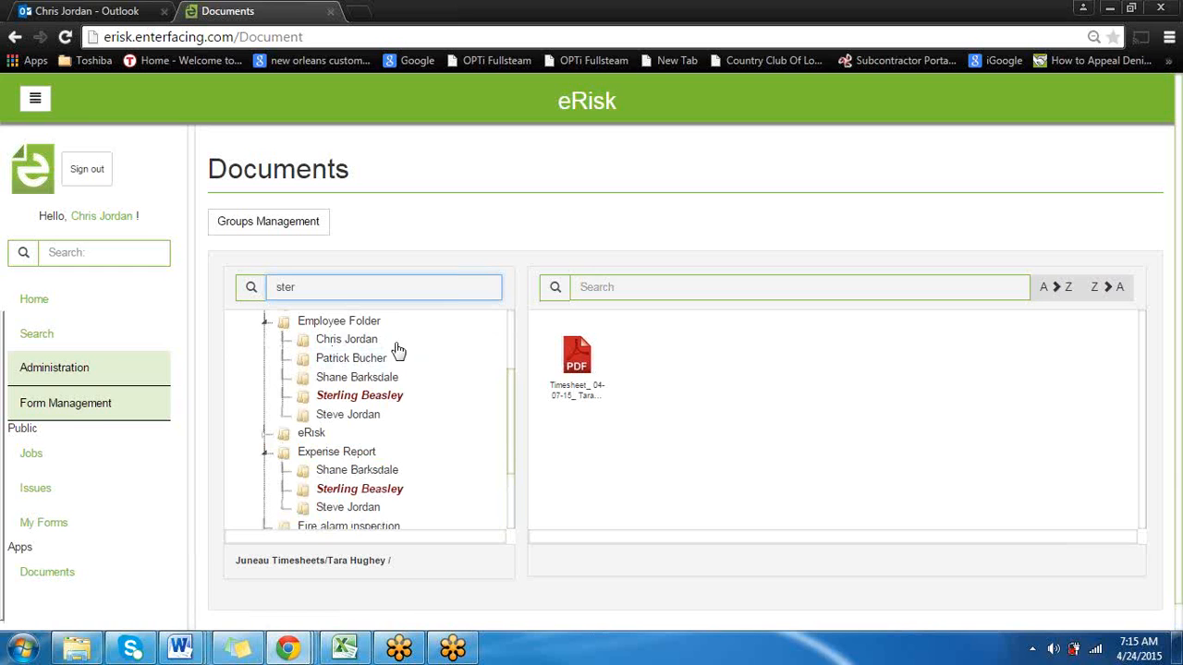
pyautogui.click(362, 495)
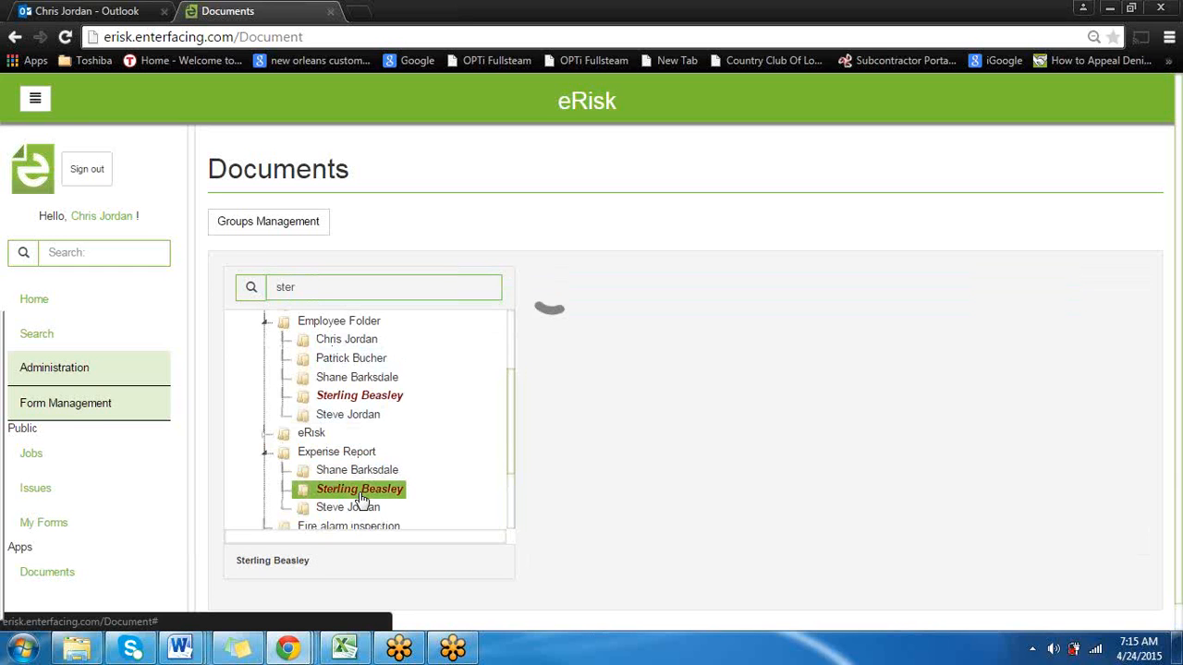
pyautogui.click(678, 369)
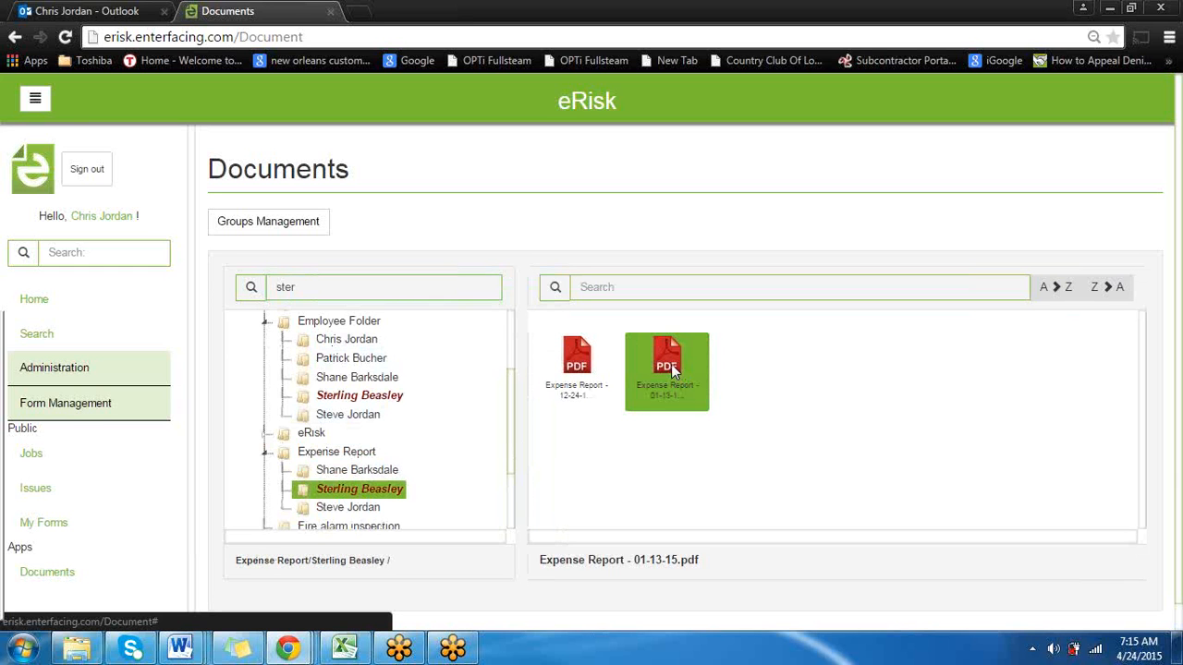
pyautogui.doubleClick(671, 364)
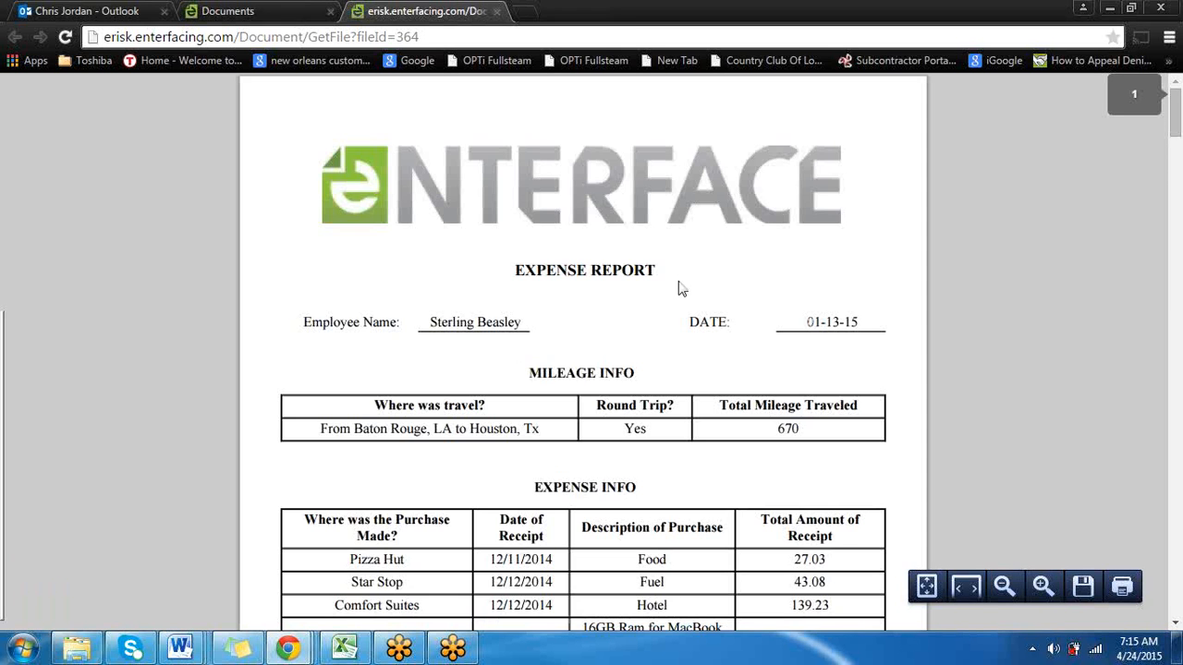
# Review the expense report's mileage, expense tables and attached wireless statement, and close the PDF
pyautogui.scroll(-4, 825, 250)
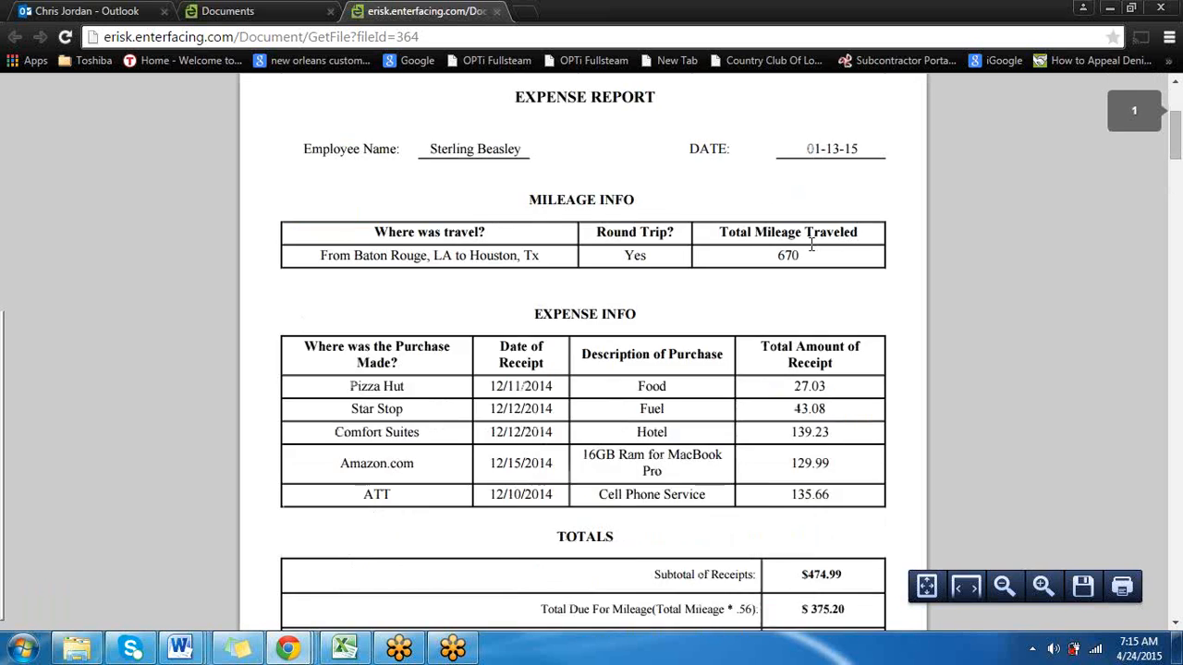
pyautogui.scroll(1, 1097, 286)
pyautogui.moveTo(1175, 138); pyautogui.dragTo(1175, 462)
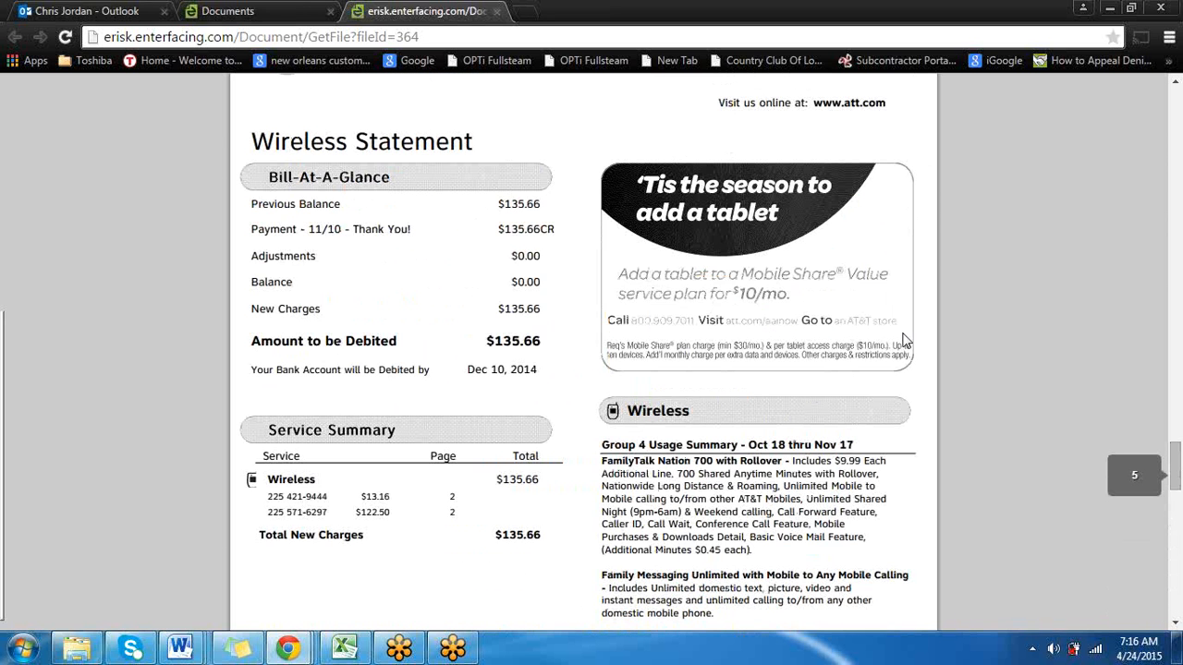
pyautogui.scroll(4, 530, 199)
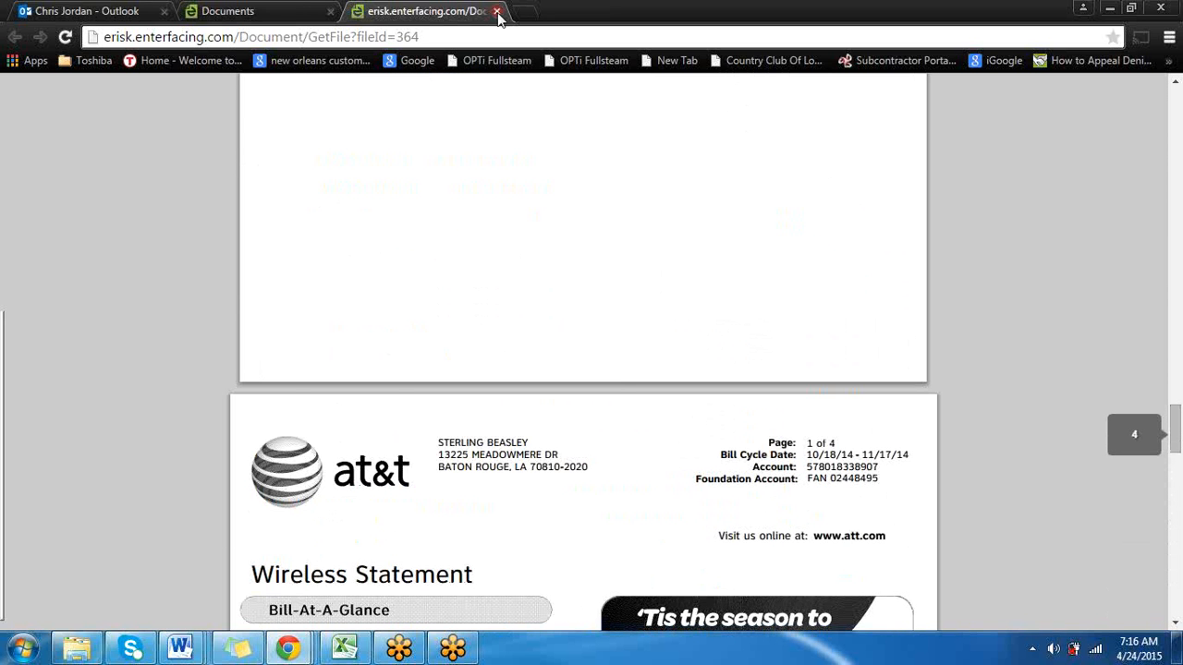
pyautogui.click(497, 11)
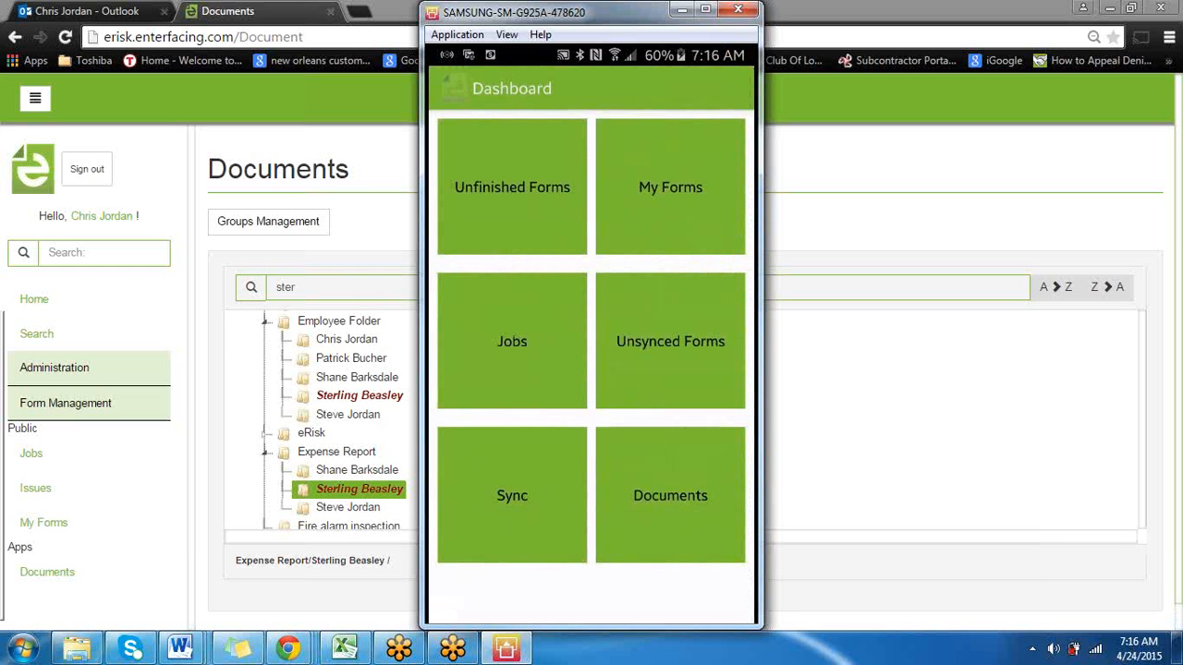
# Place the mirrored phone window beside the browser, search its document folders by the employee's first name and open their Expense Report folder
pyautogui.moveTo(591, 14); pyautogui.dragTo(899, 16)
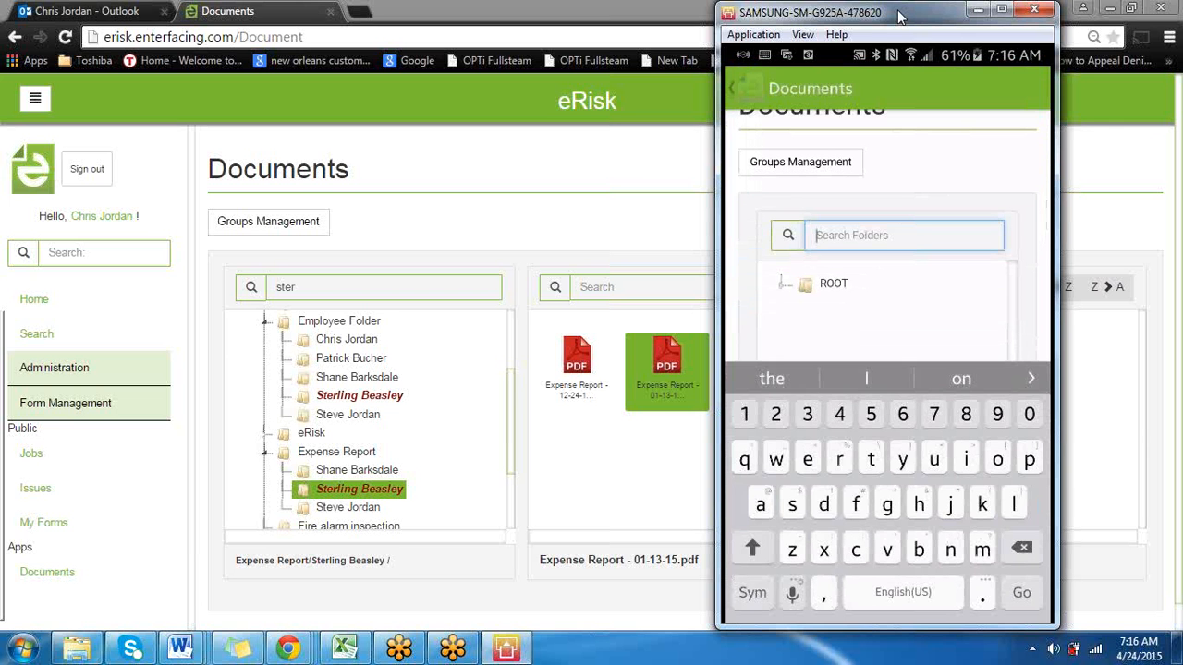
pyautogui.write('ste')
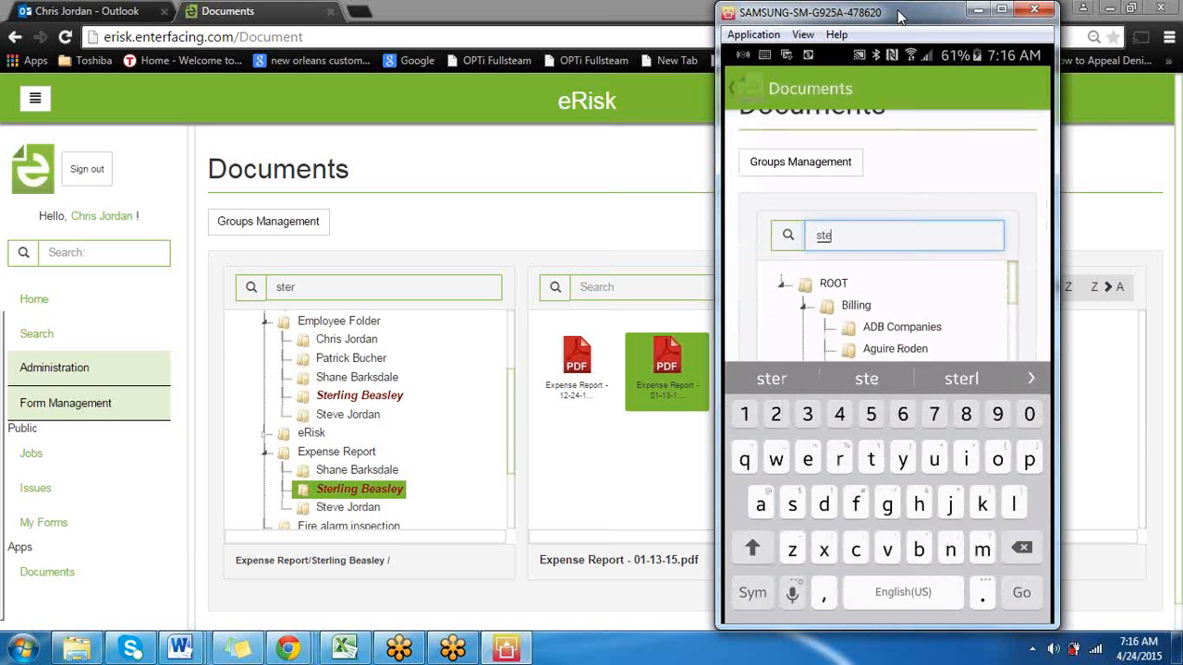
pyautogui.write('rlin')
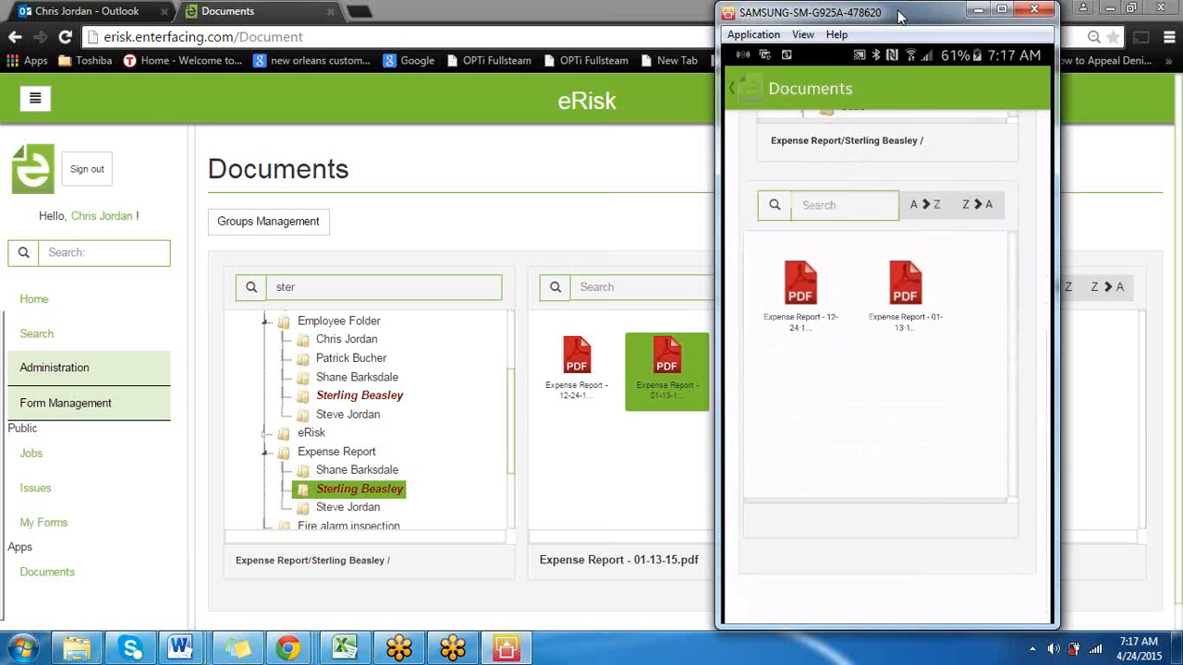
pyautogui.moveTo(901, 16); pyautogui.dragTo(919, 58)
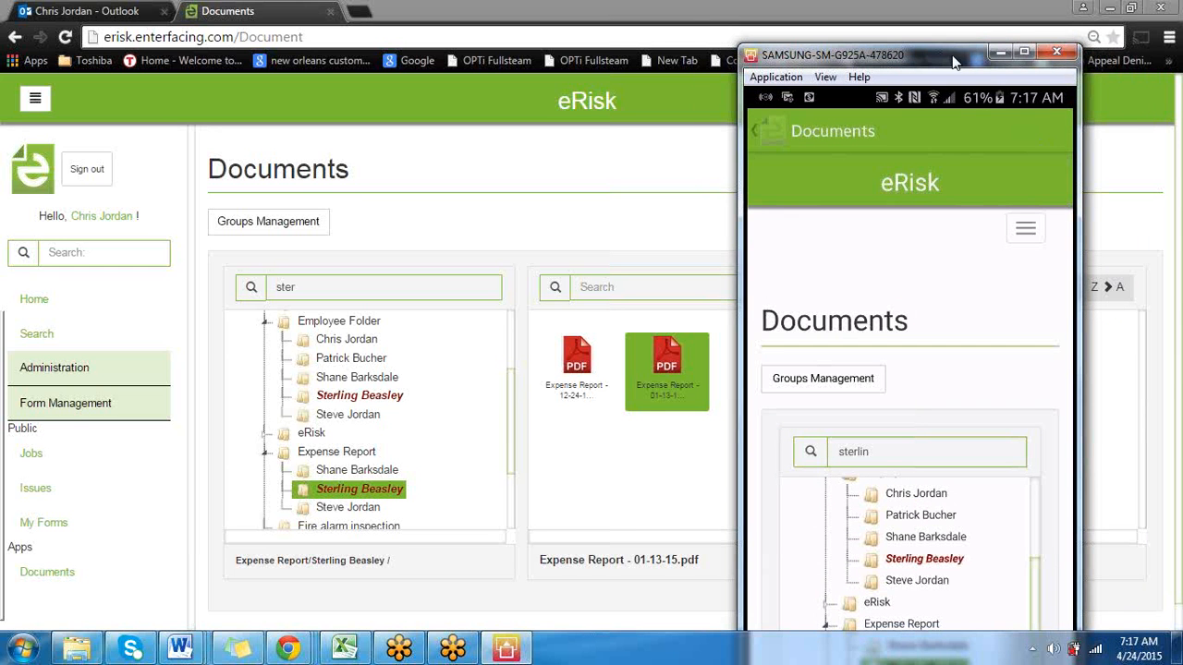
pyautogui.moveTo(957, 63); pyautogui.dragTo(952, 19)
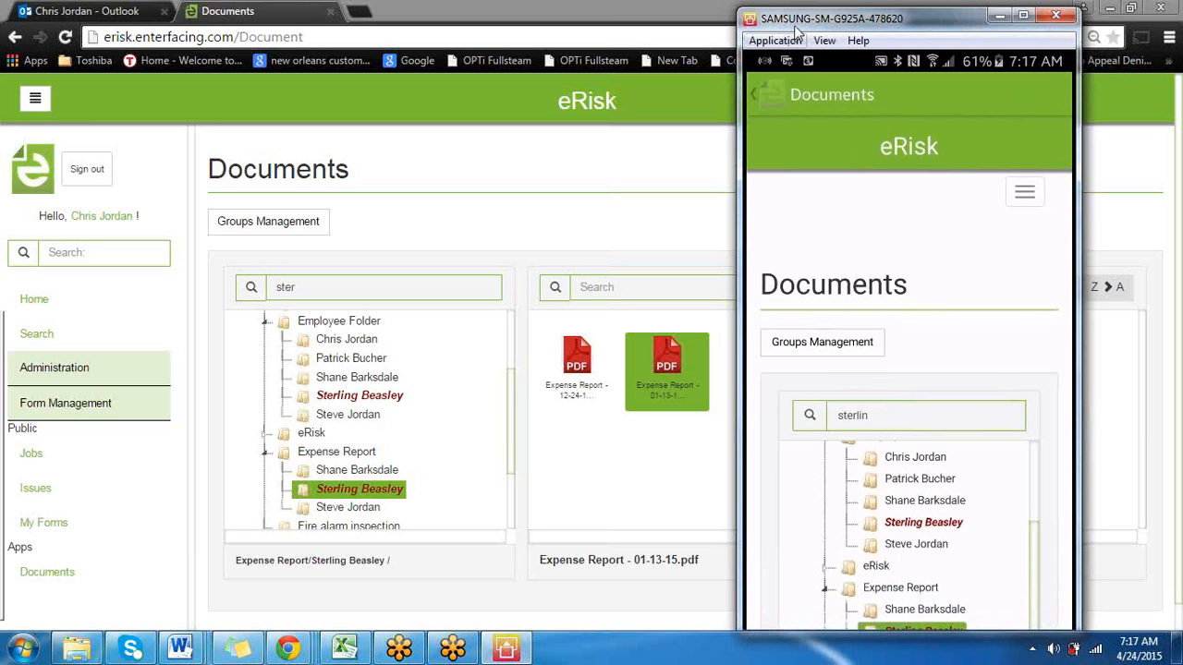
# Shrink the browser window and upload eNTERFACE Mobile App Enhancements with Deliverables.pdf from the desktop into the employee's Expense Report folder
pyautogui.click(1133, 11)
pyautogui.moveTo(525, 107); pyautogui.dragTo(543, 178)
pyautogui.moveTo(562, 95); pyautogui.dragTo(1182, 69)
pyautogui.moveTo(433, 133); pyautogui.dragTo(706, 556)
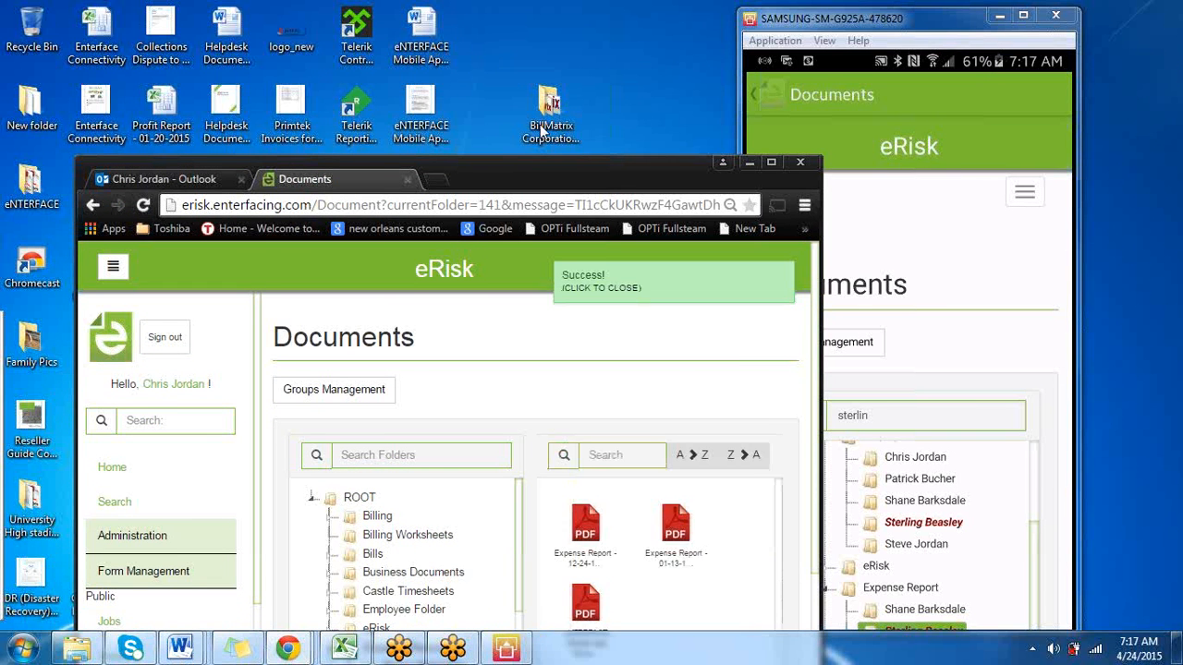
pyautogui.moveTo(592, 173); pyautogui.dragTo(507, 52)
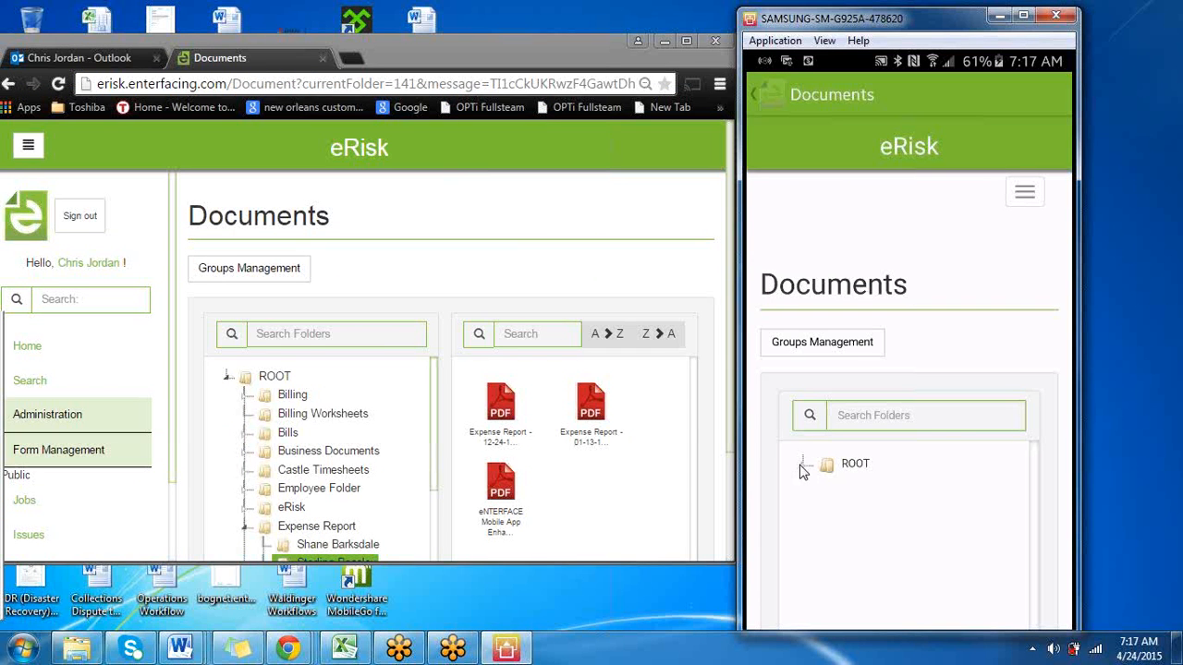
# On the mirrored phone, search the folders by the employee's first name again and view the files in their Expense Report folder
pyautogui.click(945, 423)
pyautogui.write('sterl')
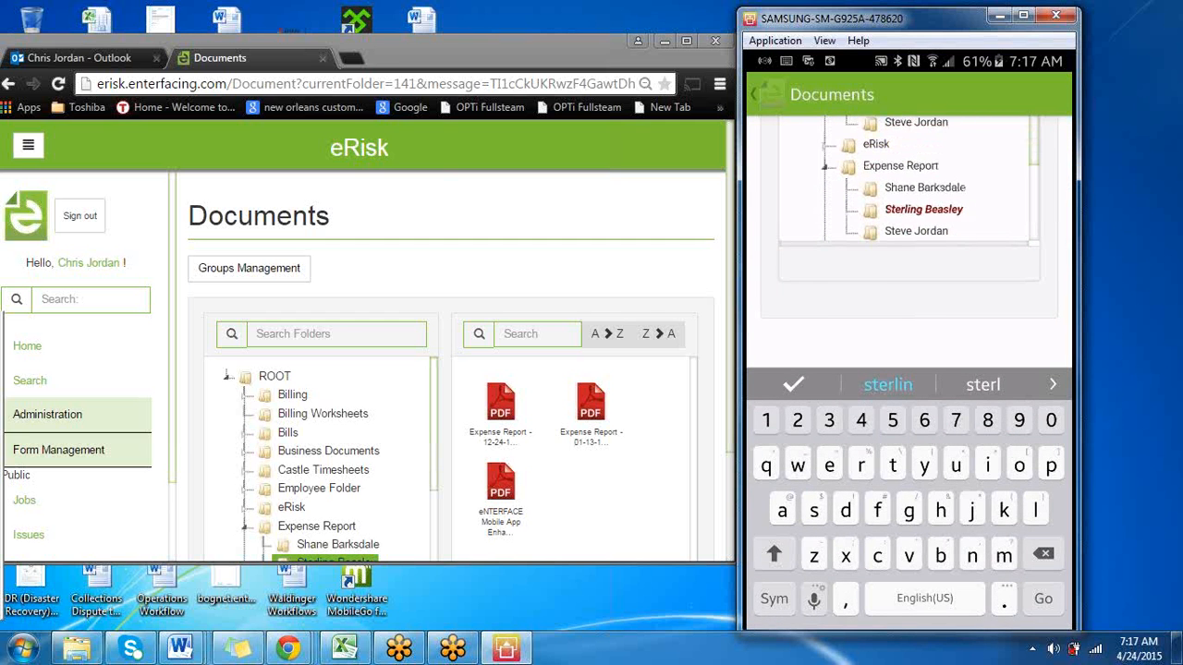
pyautogui.click(923, 209)
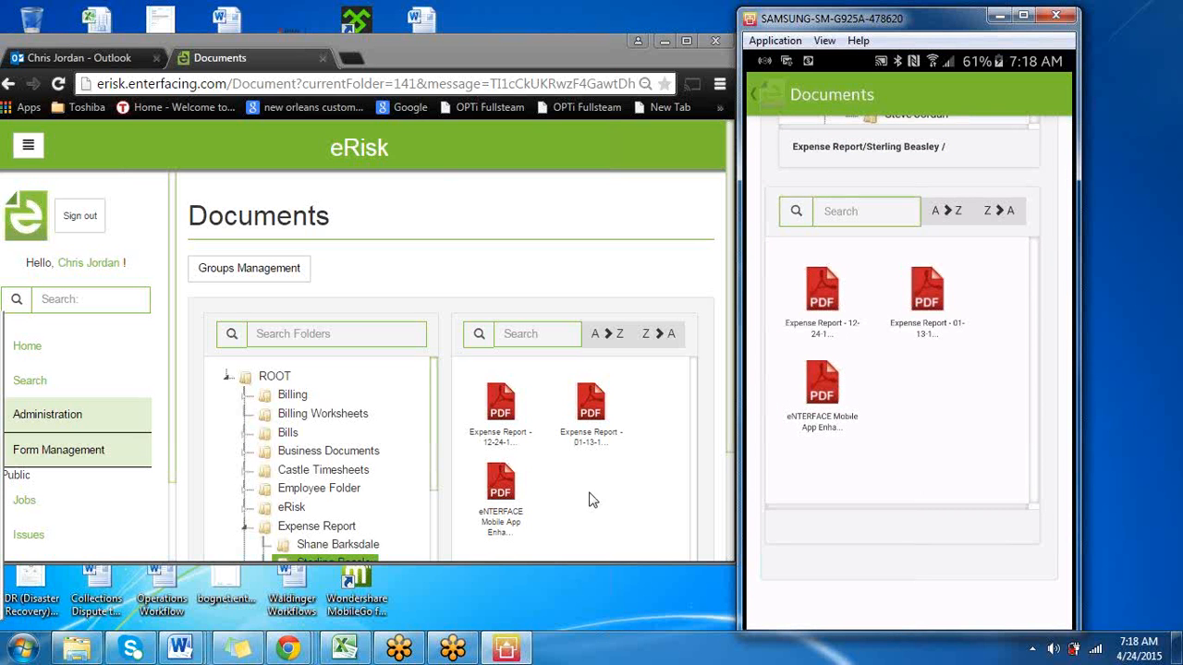
# In the maximized browser, share eNTERFACE Mobile App Enhancements with Deliverables.pdf with another individual user without allowing editing
pyautogui.rightClick(507, 488)
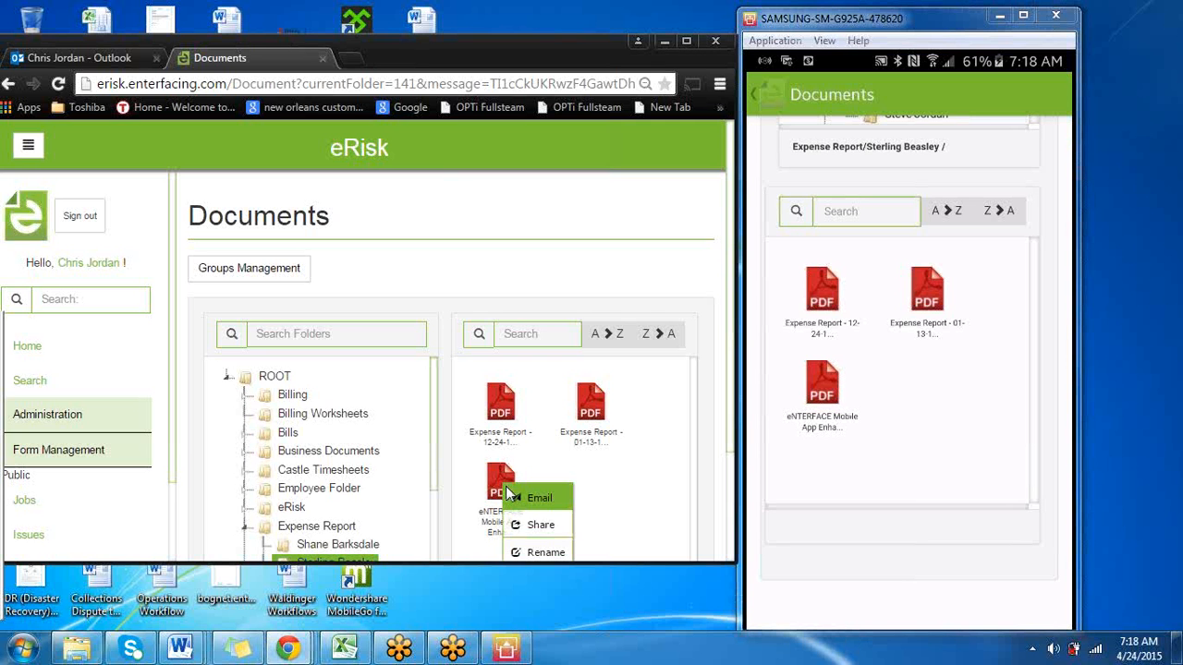
pyautogui.click(532, 525)
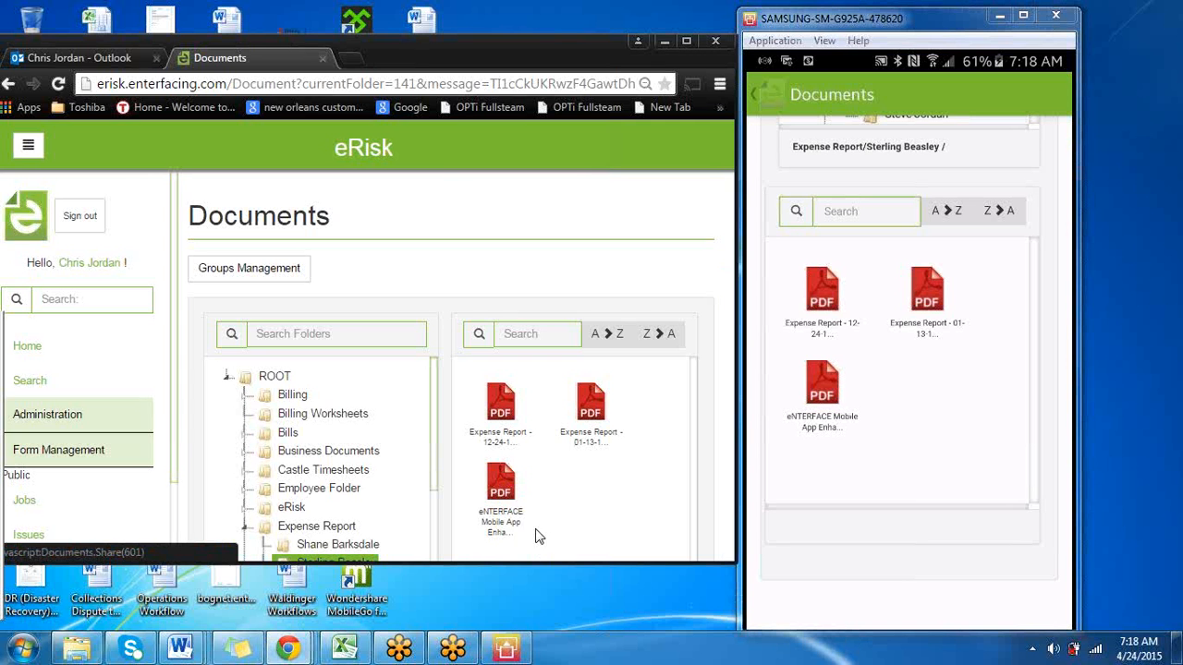
pyautogui.click(686, 41)
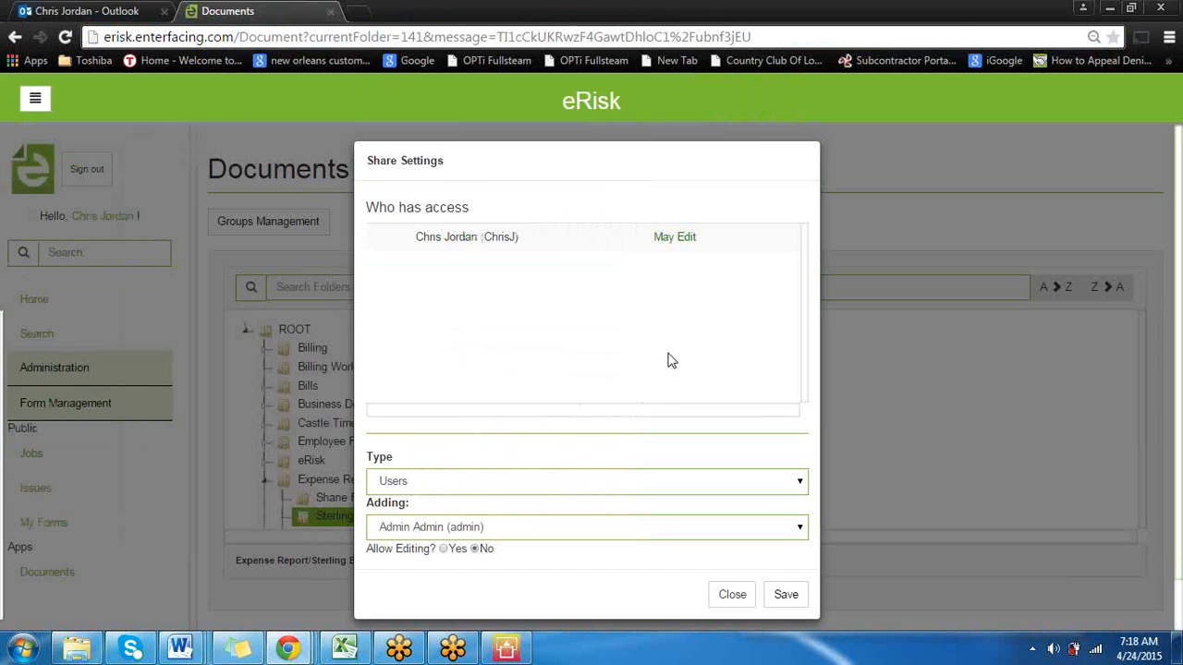
pyautogui.click(653, 490)
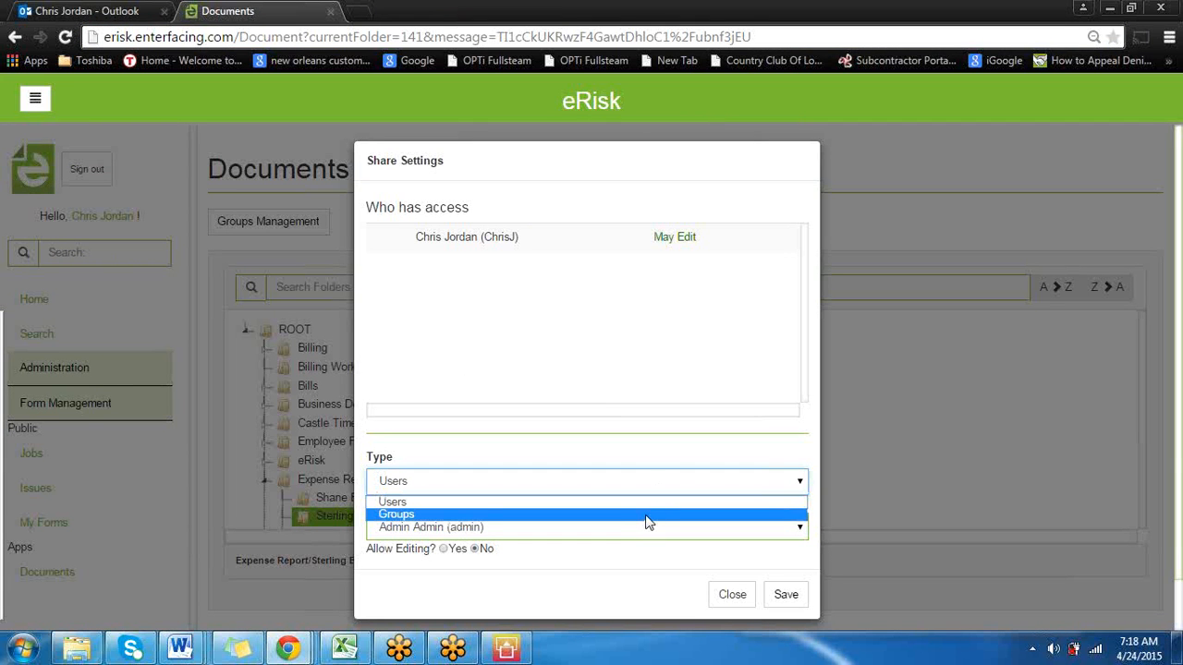
pyautogui.click(651, 504)
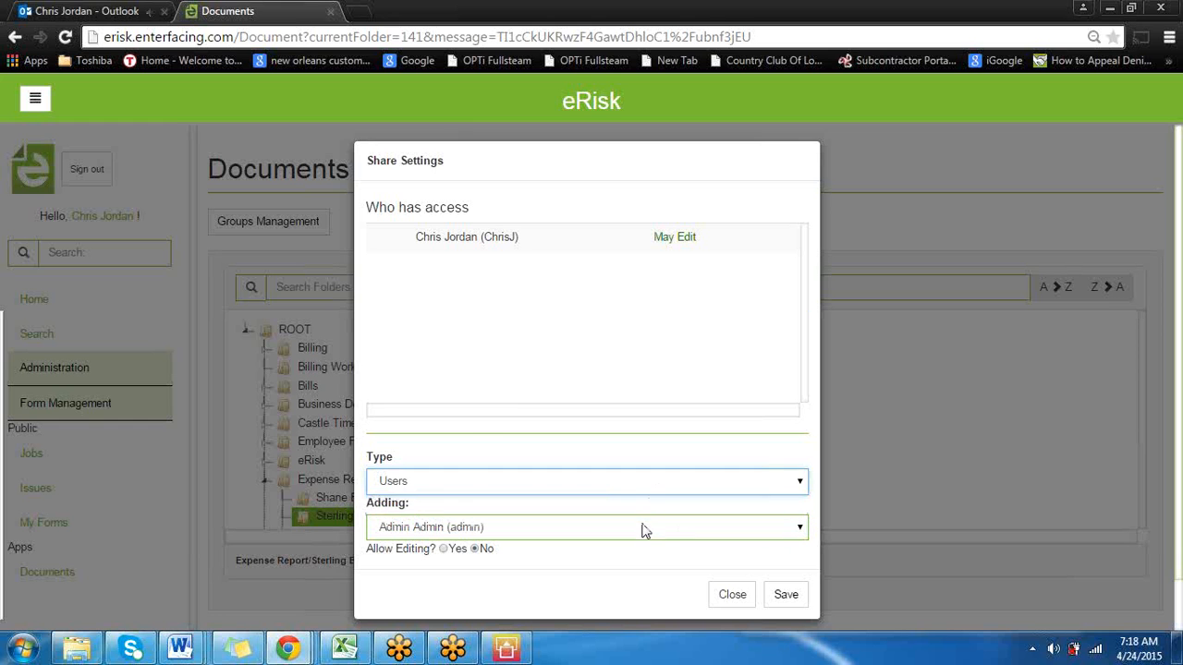
pyautogui.click(645, 532)
pyautogui.click(638, 493)
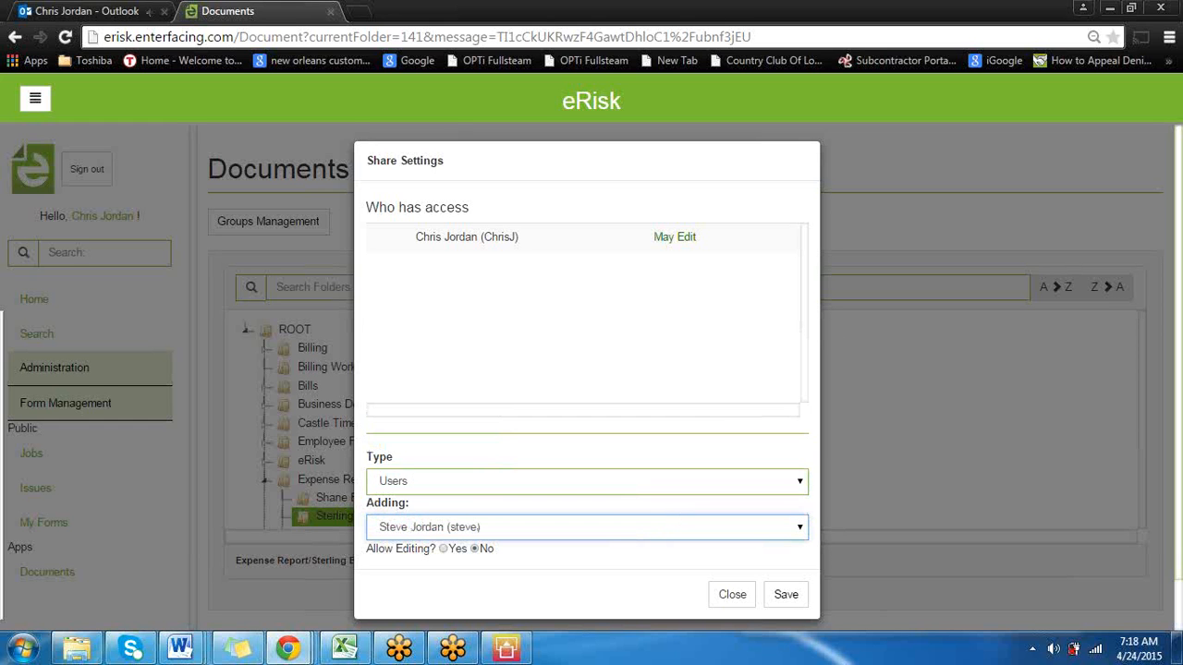
pyautogui.click(788, 597)
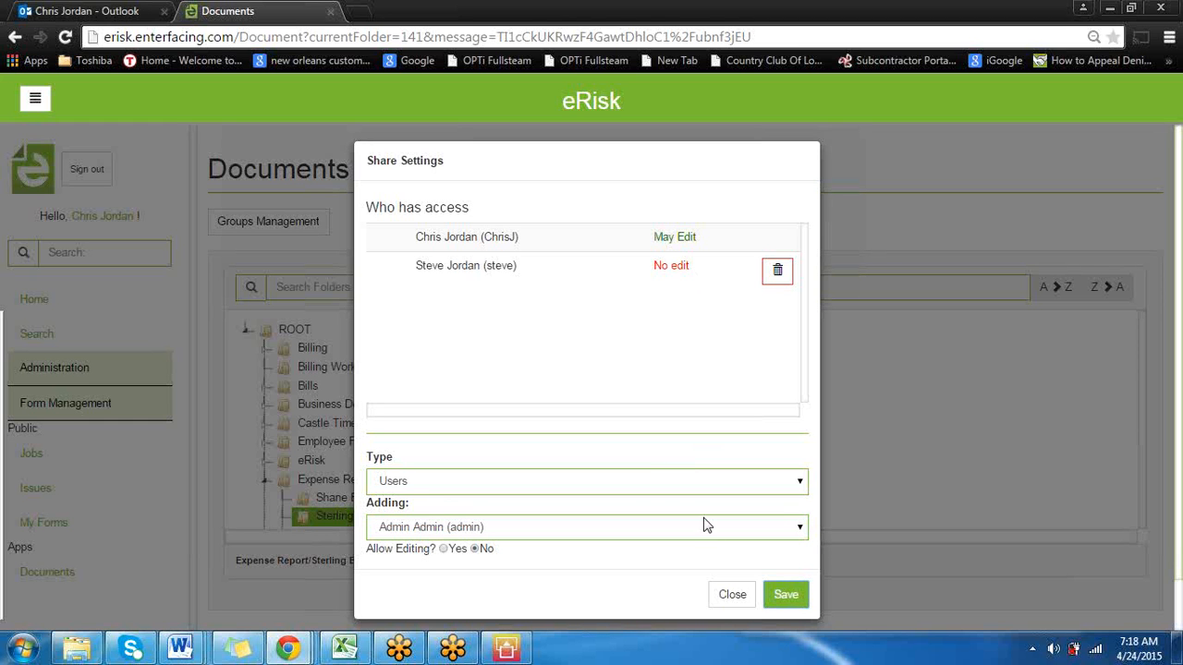
# Remove the added user's access to the shared PDF, and permanently delete eNTERFACE Mobile App Enhancements with Deliverables.pdf from the folder
pyautogui.click(785, 286)
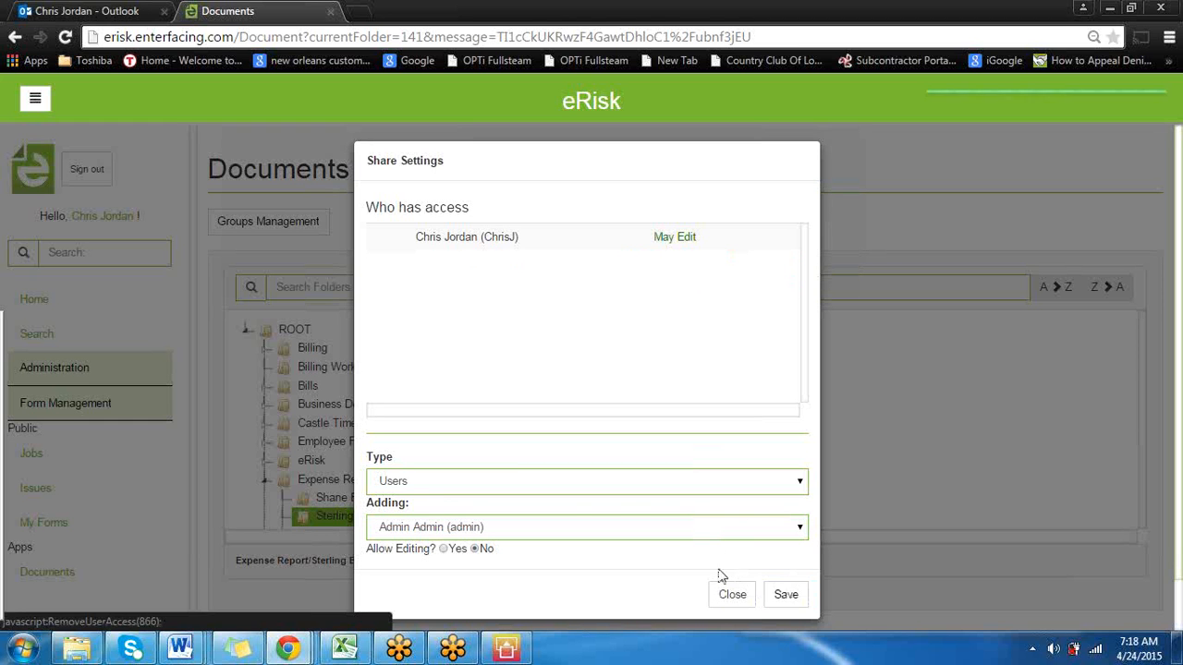
pyautogui.click(730, 592)
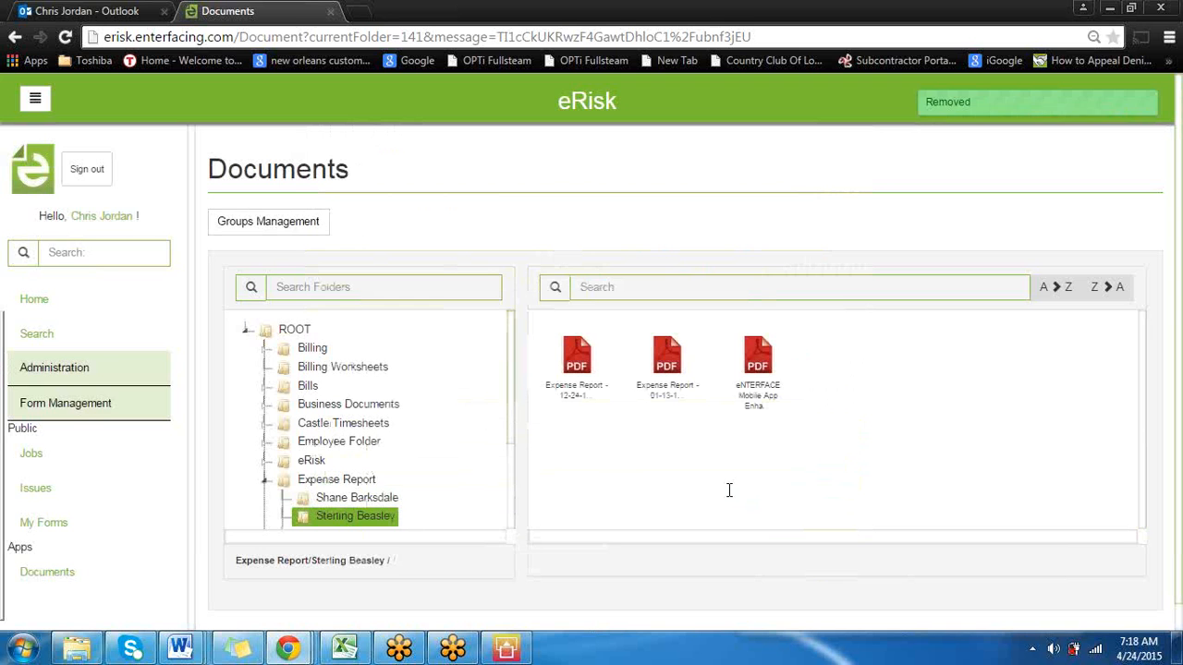
pyautogui.click(766, 365)
pyautogui.rightClick(765, 365)
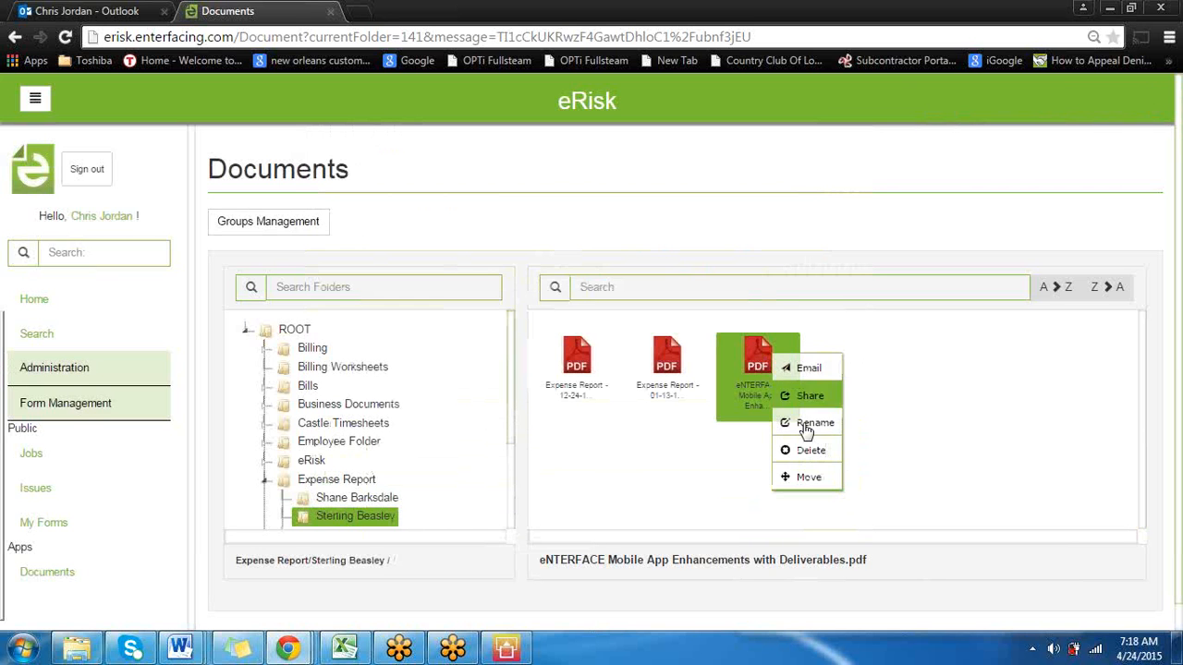
pyautogui.click(820, 450)
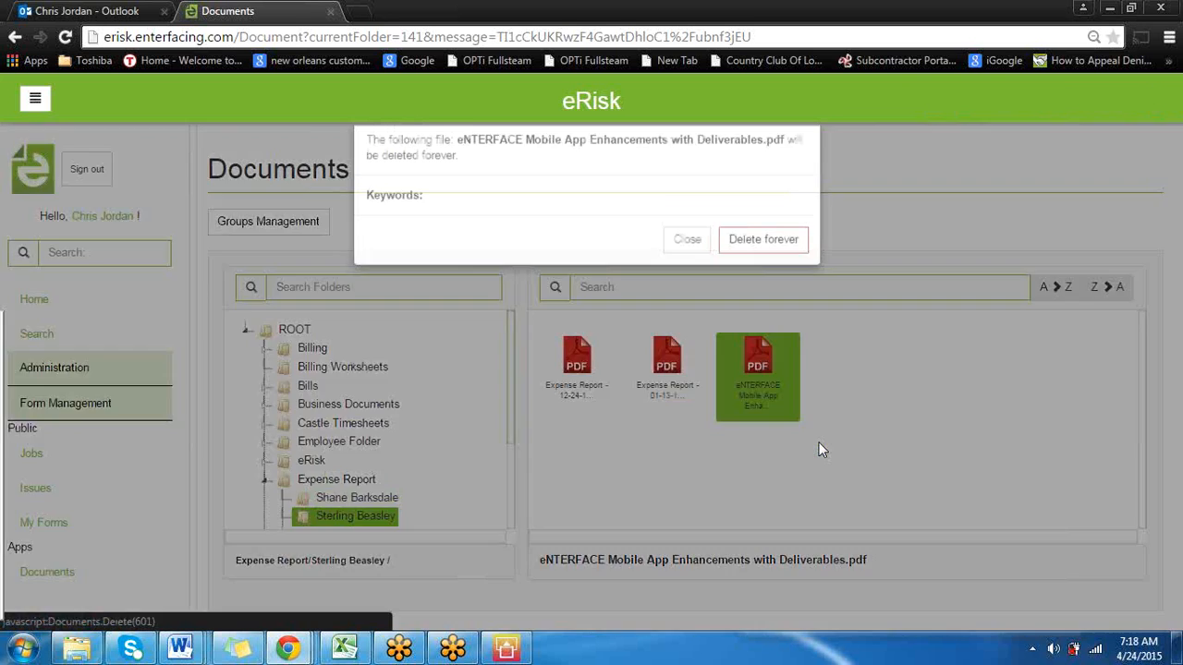
pyautogui.click(782, 273)
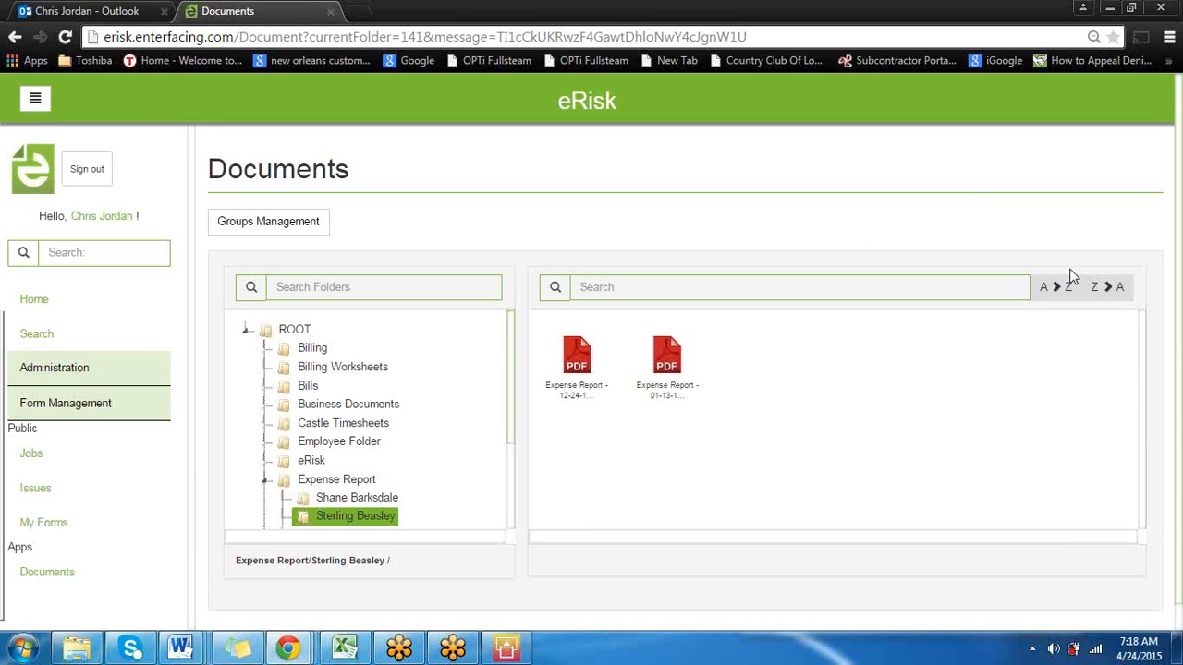
# Switch to the mirrored phone window, move it nearer the middle of the screen and minimize the browser behind it
pyautogui.click(508, 648)
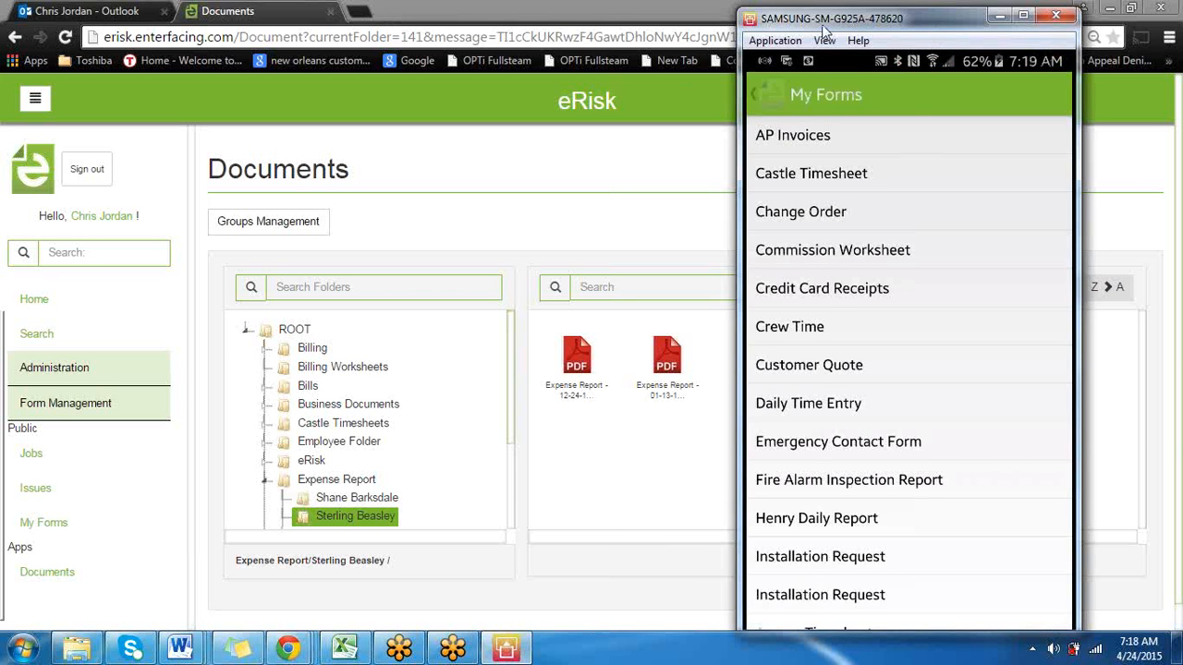
pyautogui.moveTo(825, 28); pyautogui.dragTo(613, 24)
pyautogui.click(1109, 11)
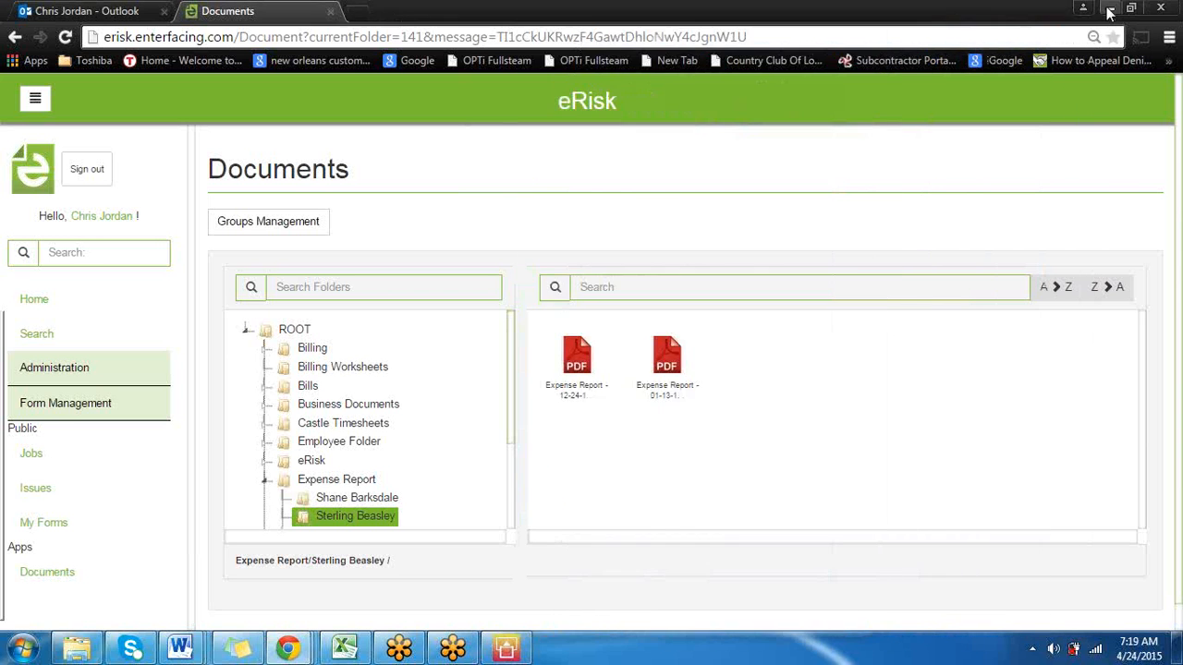
pyautogui.click(1109, 12)
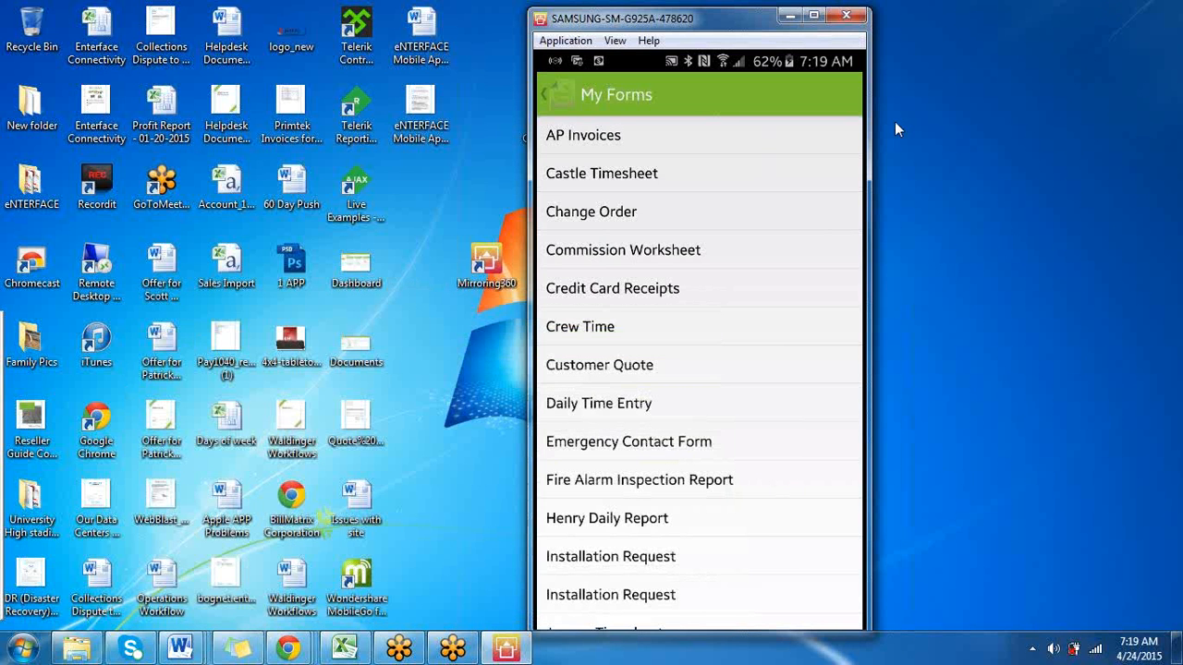